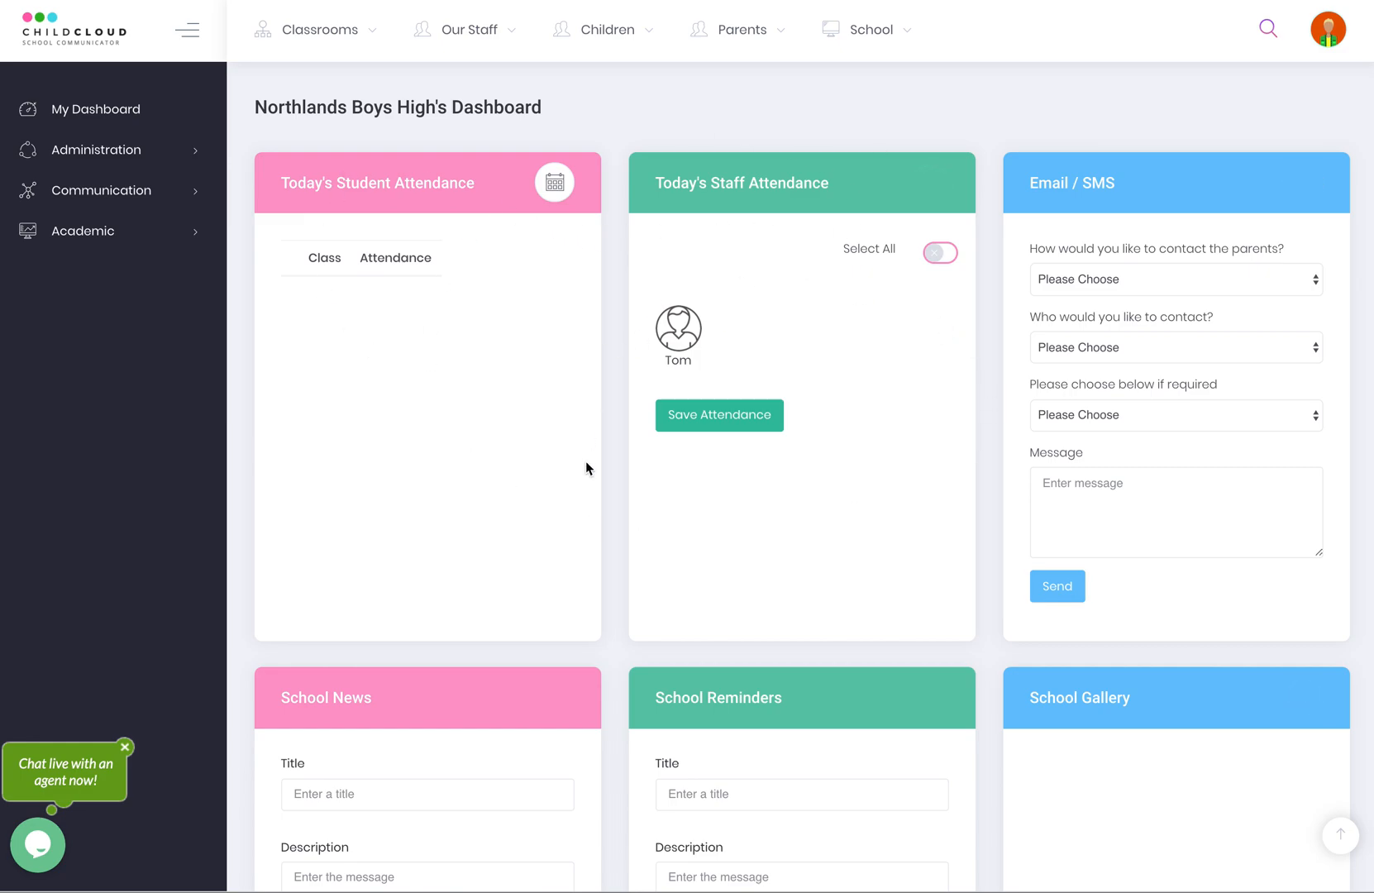
Expand and collapse the classroom, administration, communication and academic menus to look around.
{"action": "left_click", "coordinate": [322, 33]}
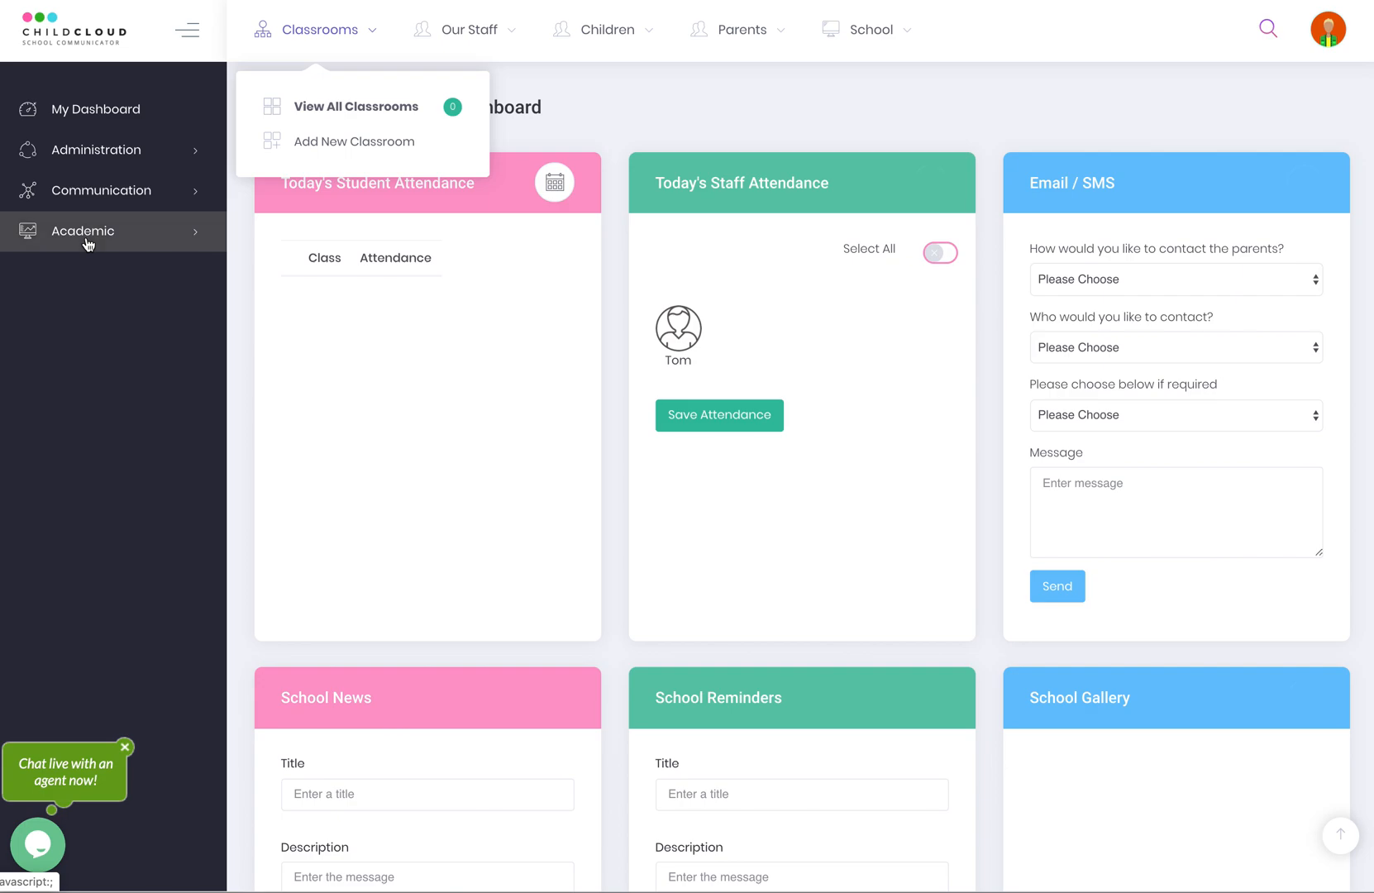
{"action": "left_click", "coordinate": [103, 156]}
{"action": "left_click", "coordinate": [83, 494]}
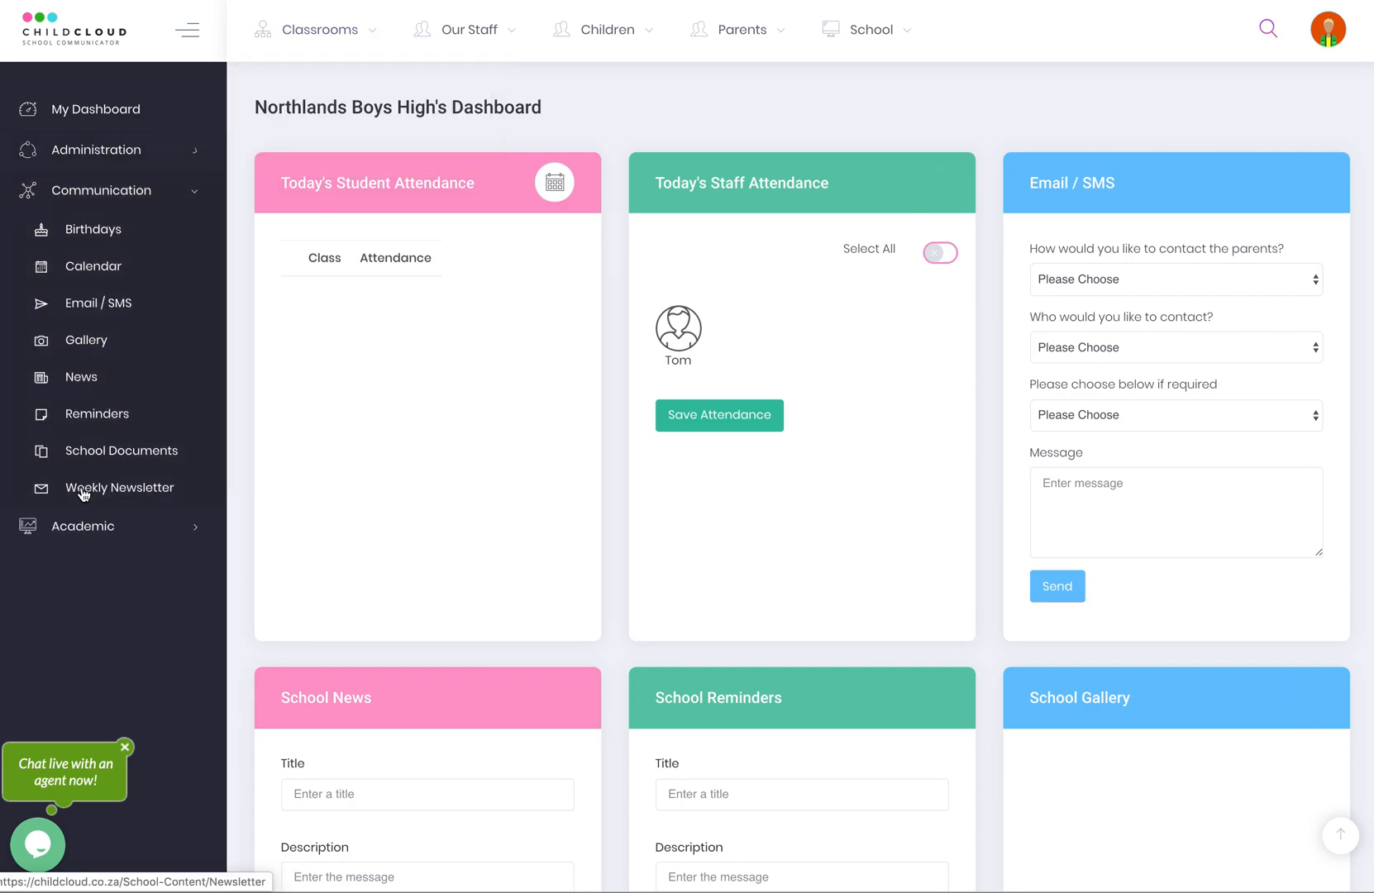
{"action": "left_click", "coordinate": [81, 526]}
{"action": "left_click", "coordinate": [76, 215]}
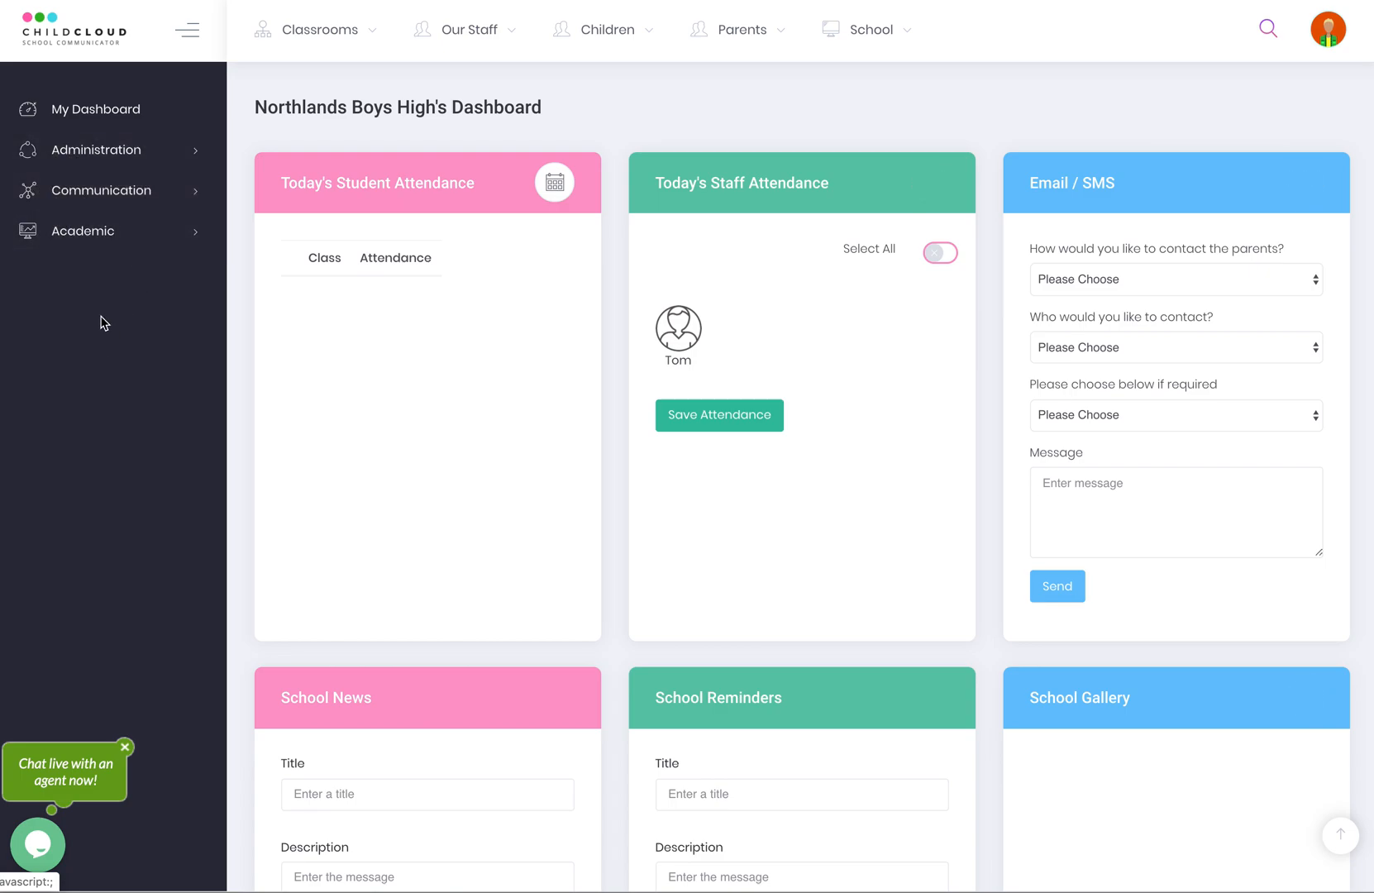
Open the admin's My Profile page from the avatar menu, then close that menu.
{"action": "left_click", "coordinate": [1329, 35]}
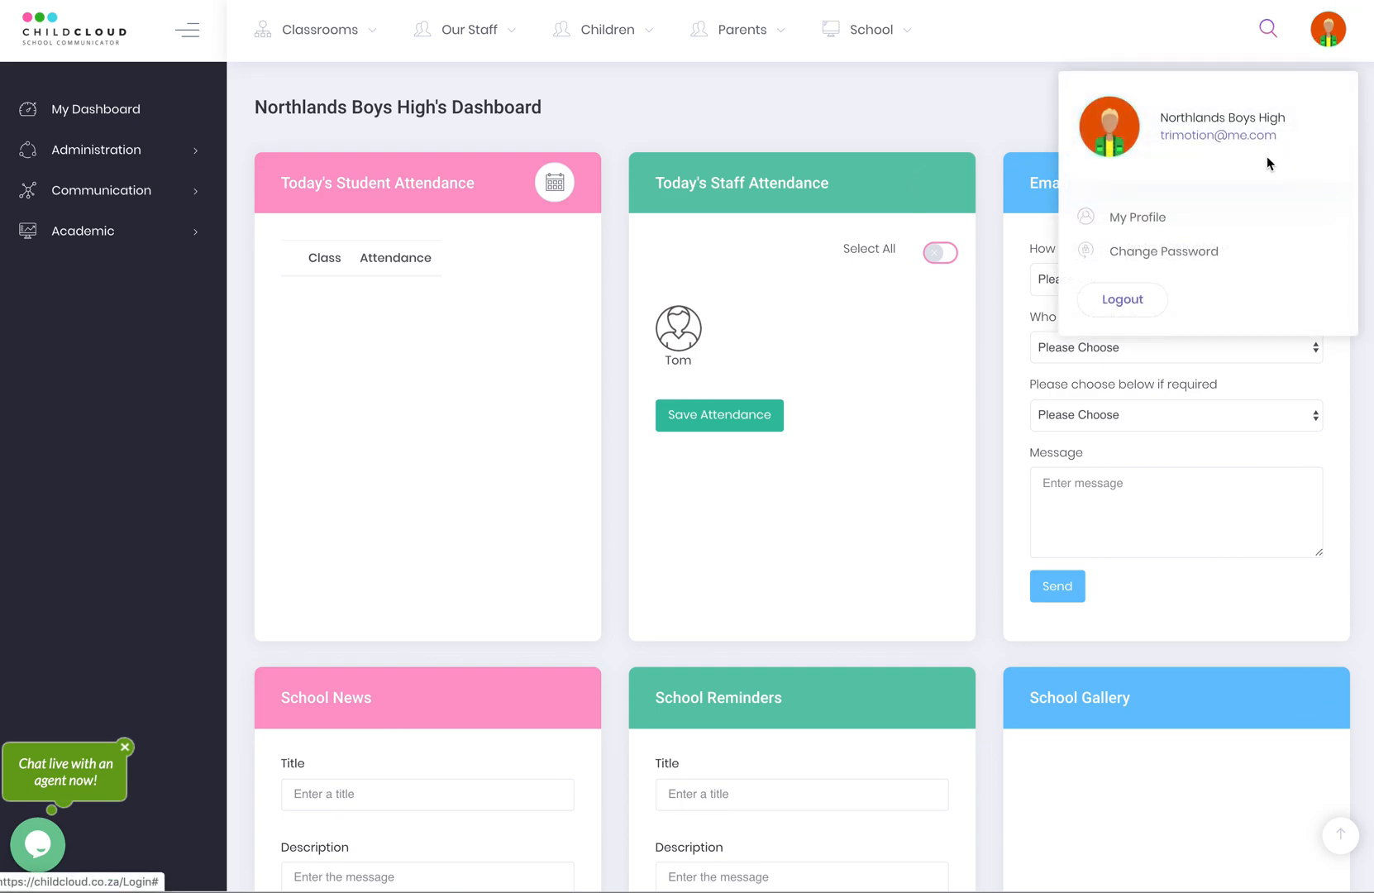
{"action": "left_click", "coordinate": [1108, 222]}
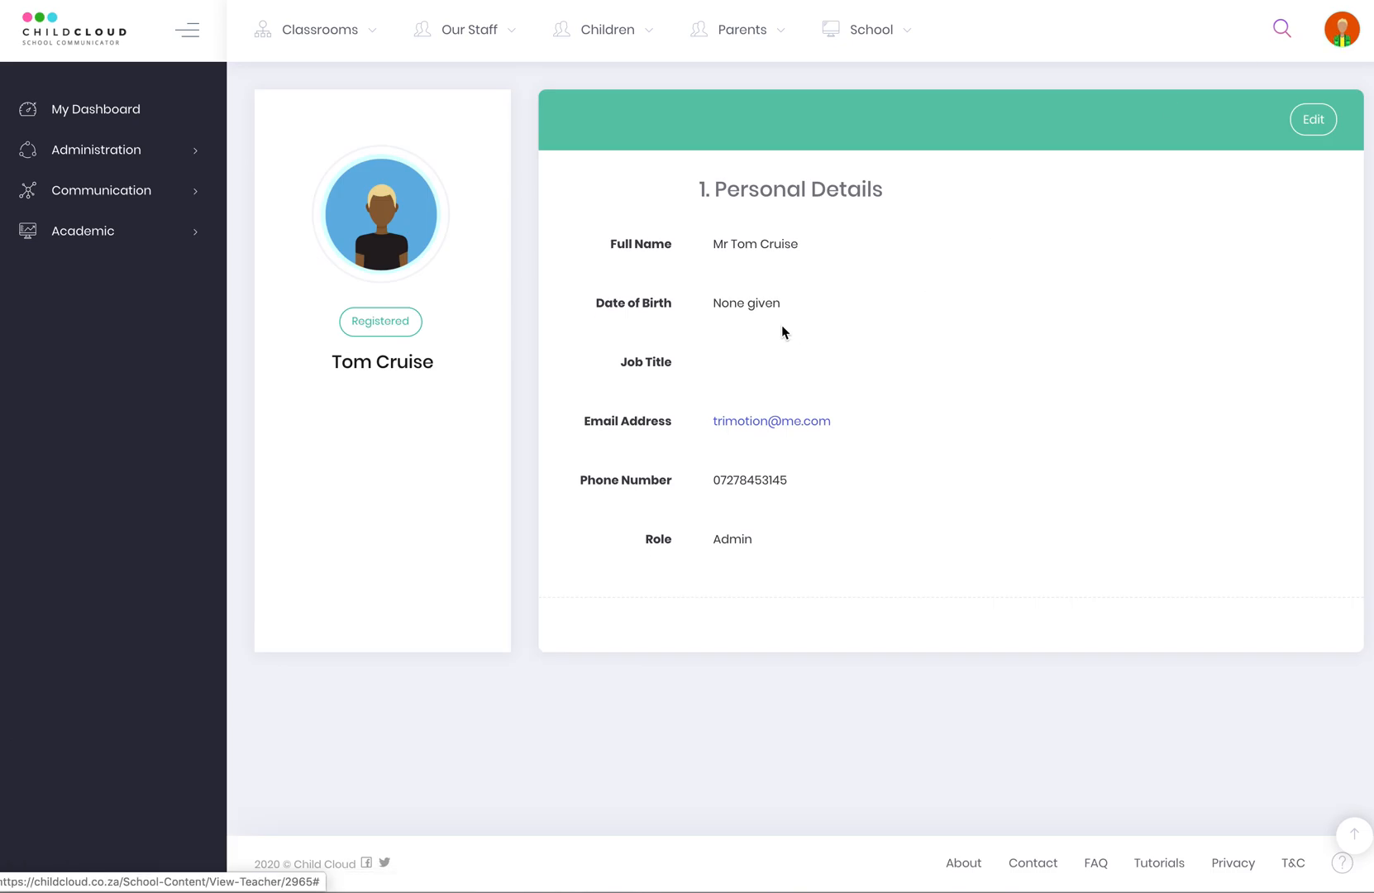
{"action": "left_click", "coordinate": [1344, 39]}
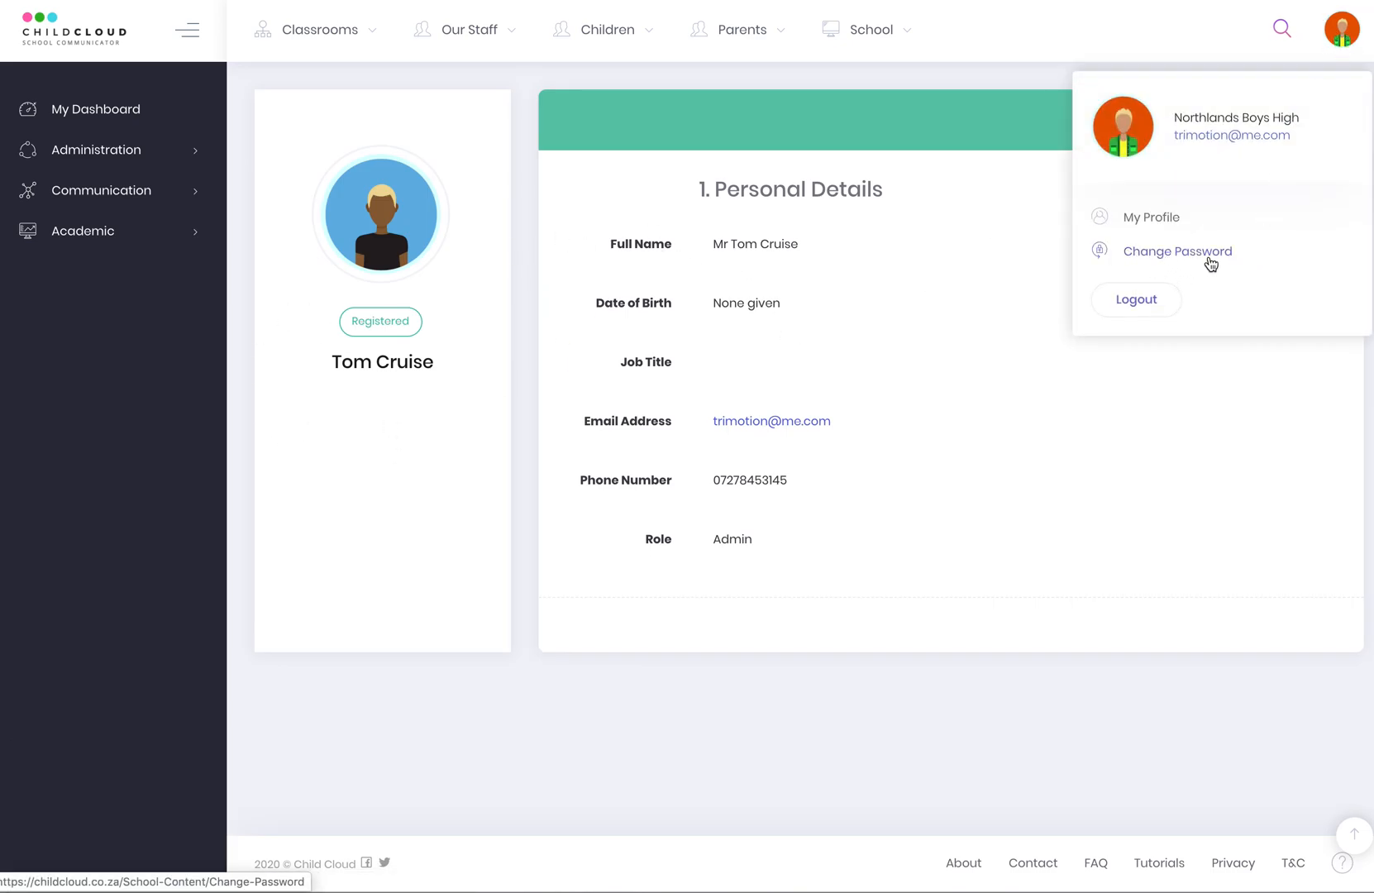
{"action": "left_click", "coordinate": [1028, 38]}
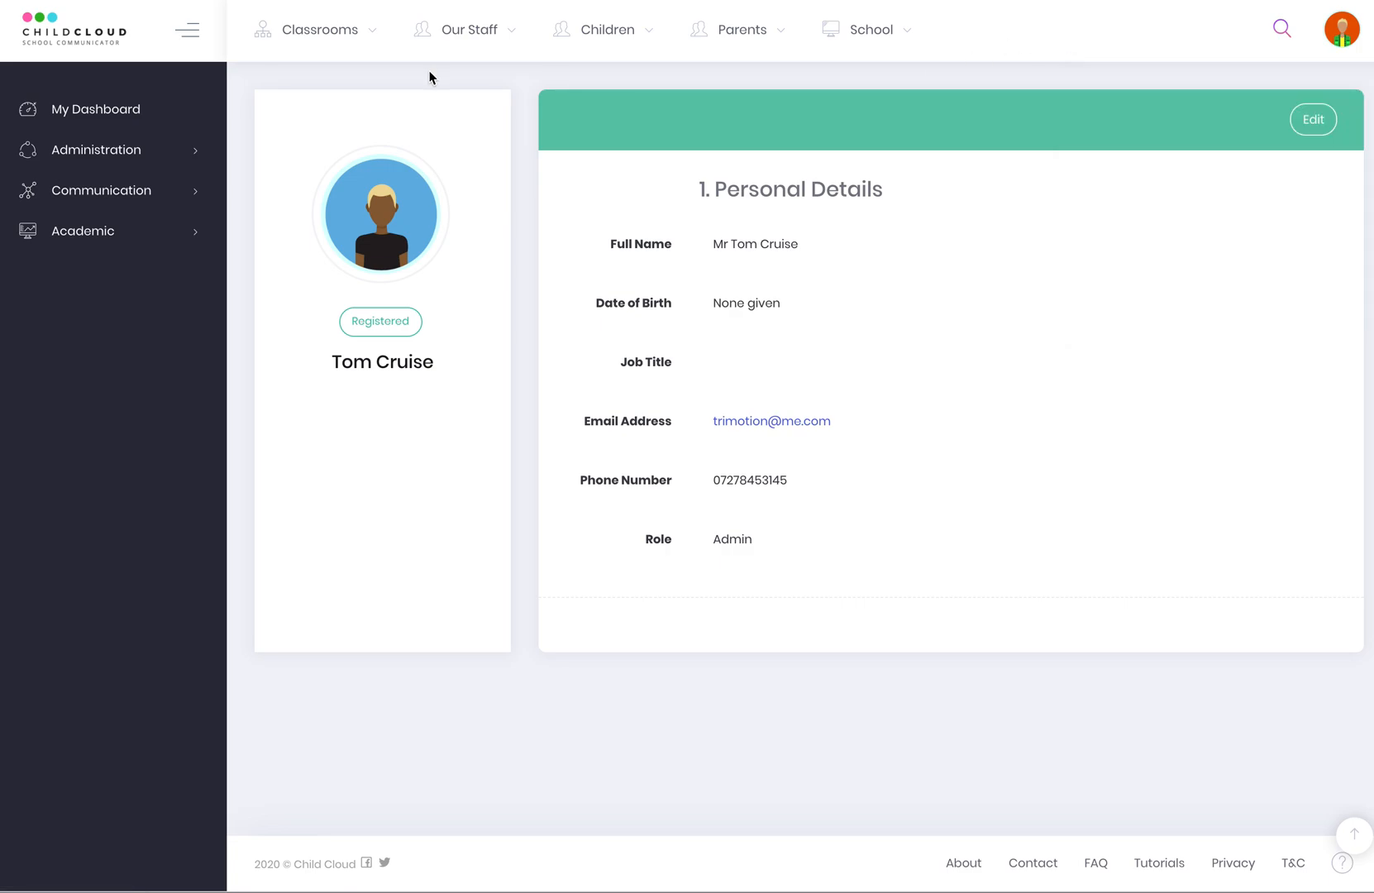
{"action": "left_click", "coordinate": [460, 36]}
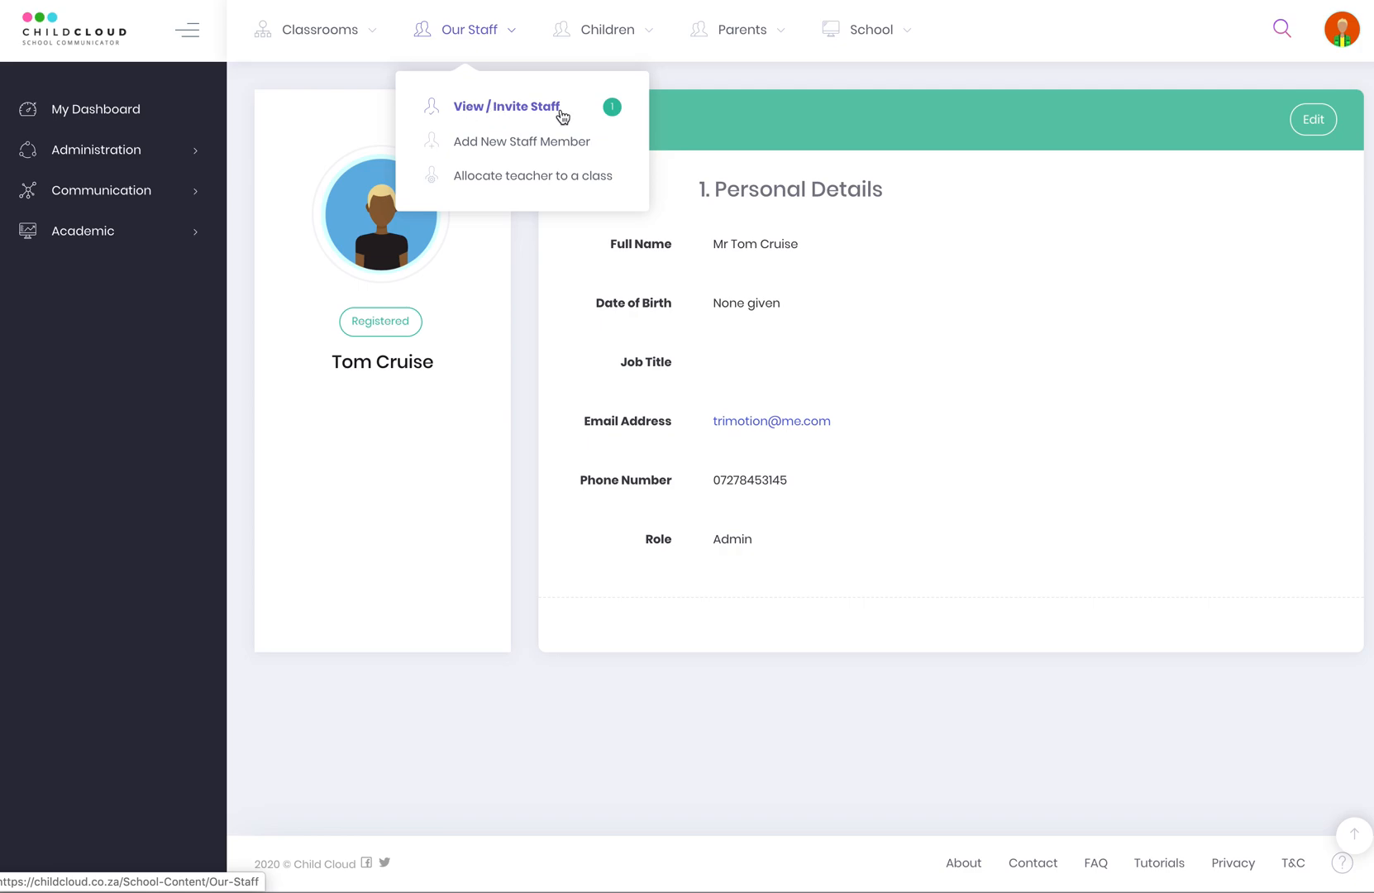
Start a new staff member from the View / Invite Staff list and show account types.
{"action": "left_click", "coordinate": [489, 107]}
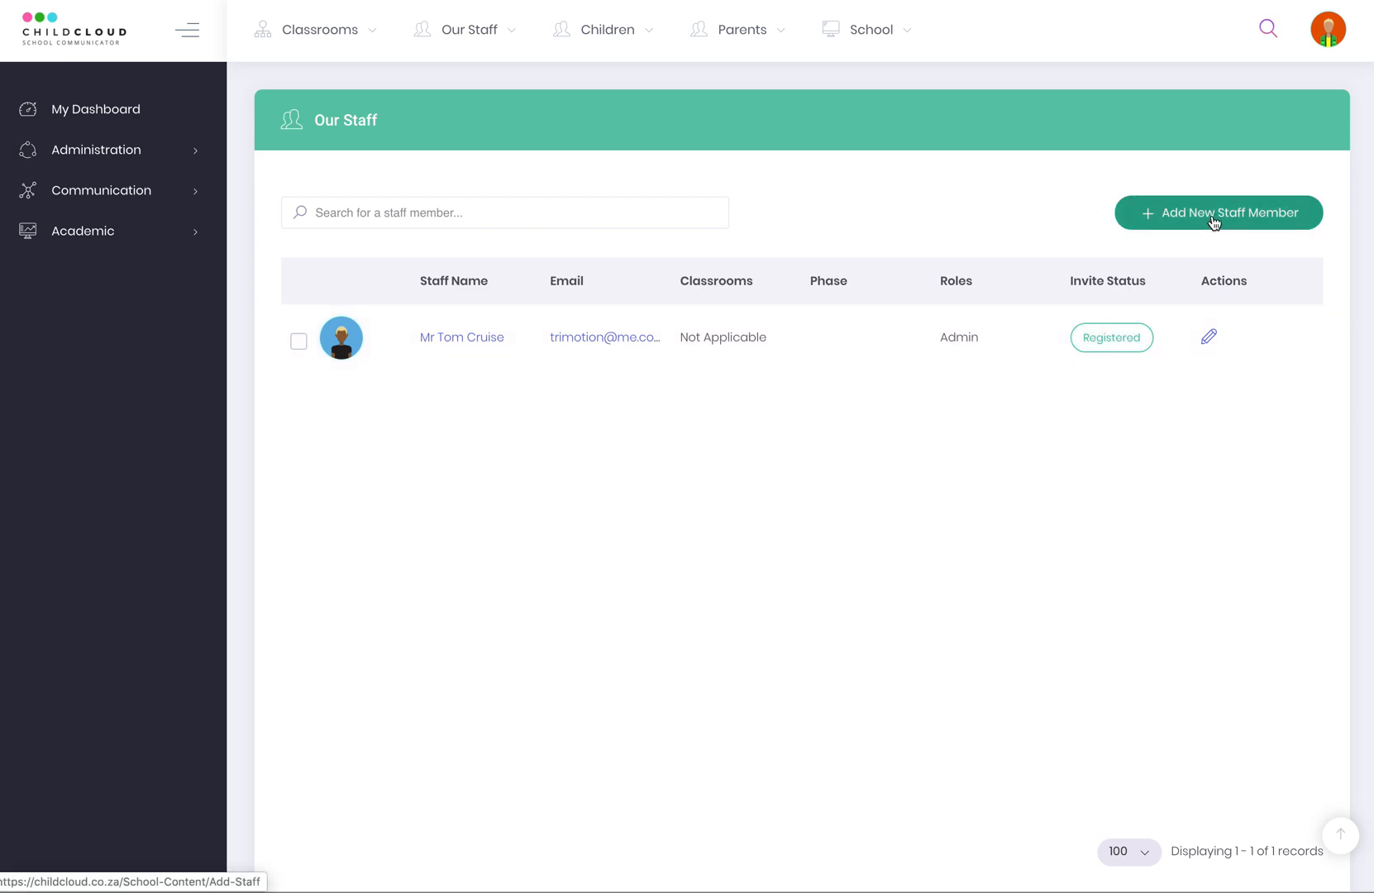
{"action": "left_click", "coordinate": [1214, 225]}
{"action": "left_click", "coordinate": [356, 152]}
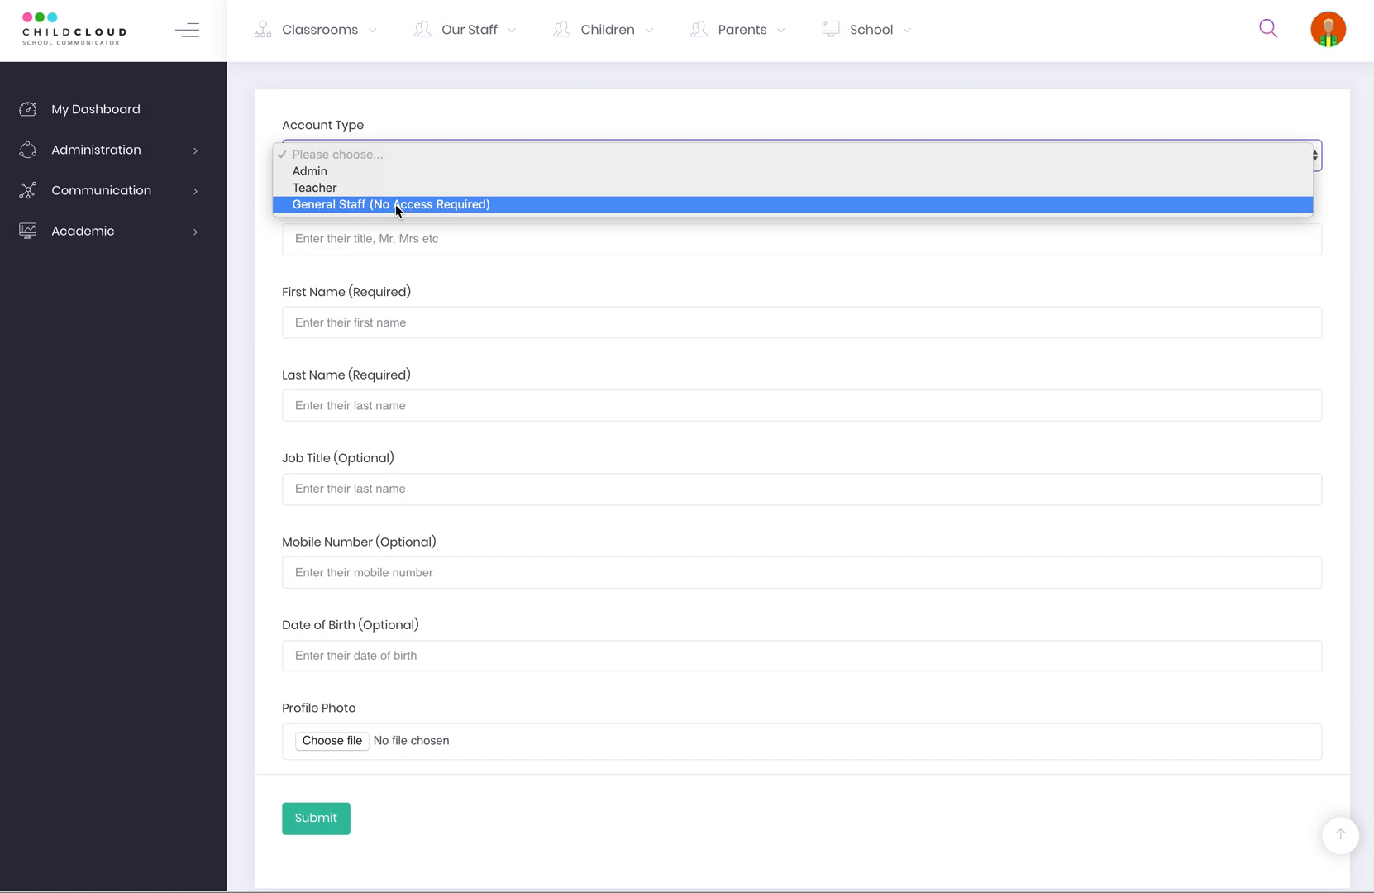
Make the account a Teacher titled Mr and enter the teacher's first and last name.
{"action": "left_click", "coordinate": [322, 187]}
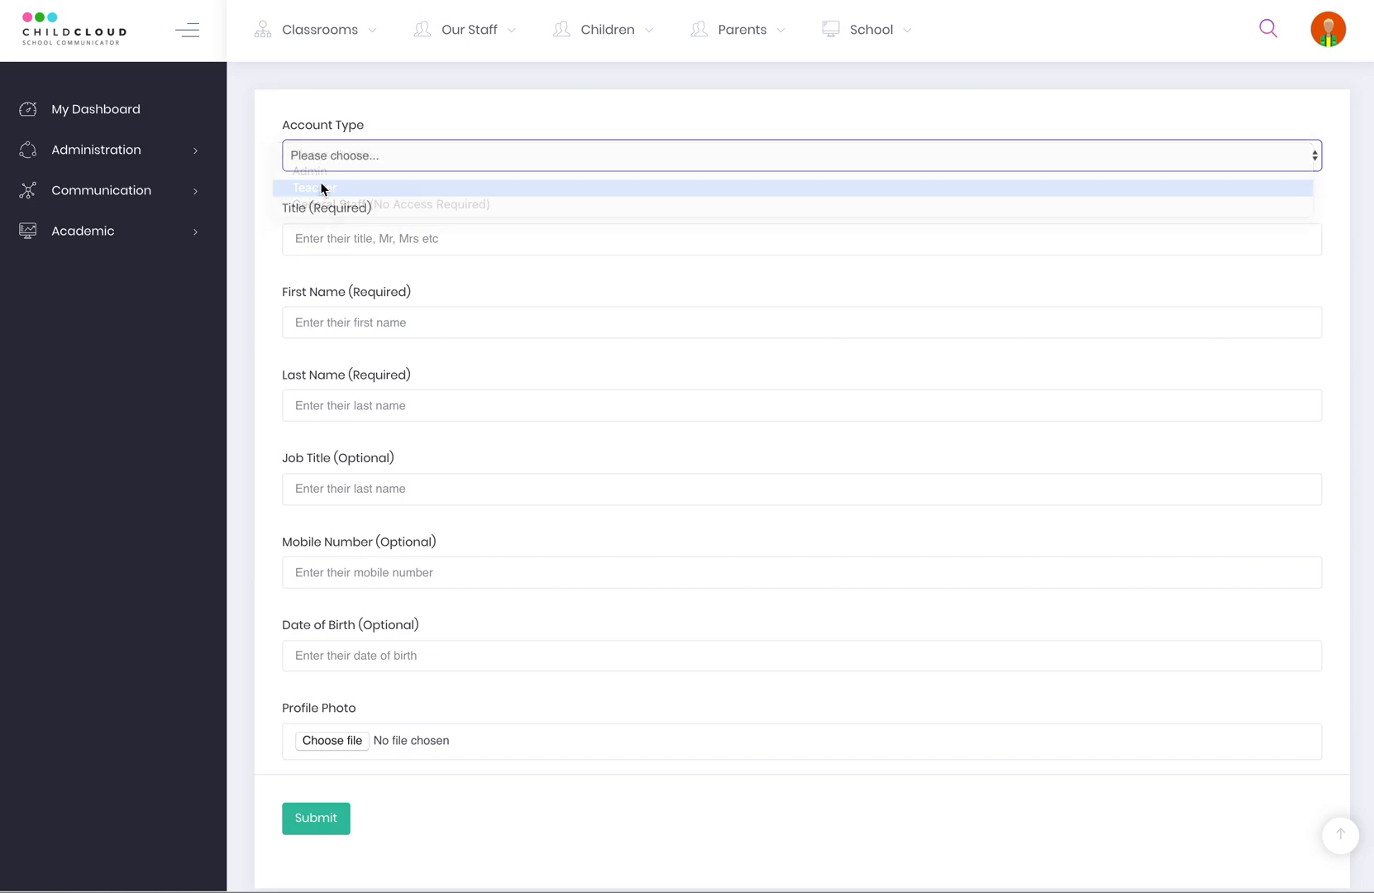
{"action": "left_click", "coordinate": [323, 239]}
{"action": "type", "text": "Mr"}
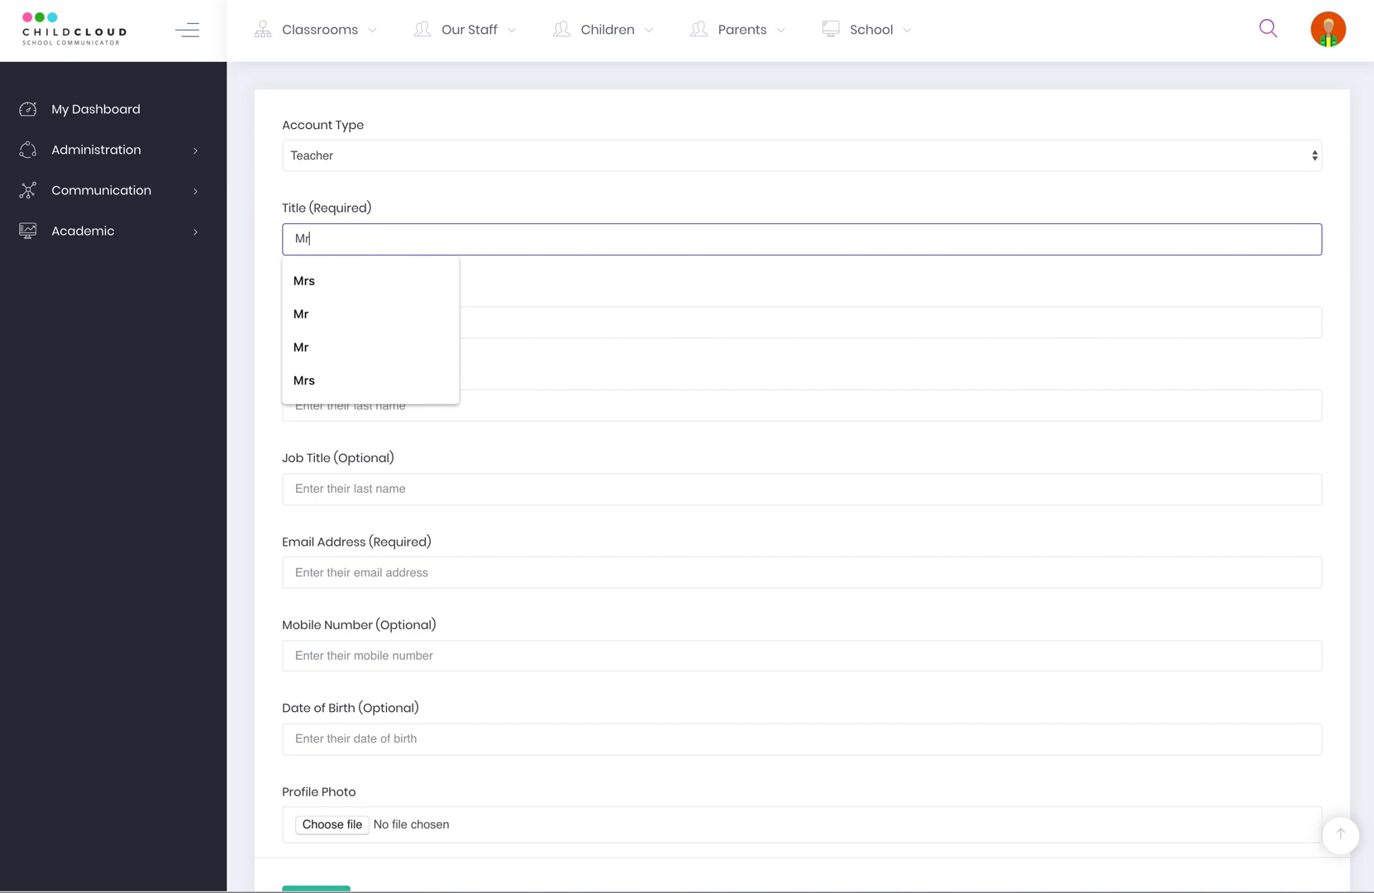
{"action": "key", "text": "Tab"}
{"action": "type", "text": "Brad"}
{"action": "key", "text": "Tab"}
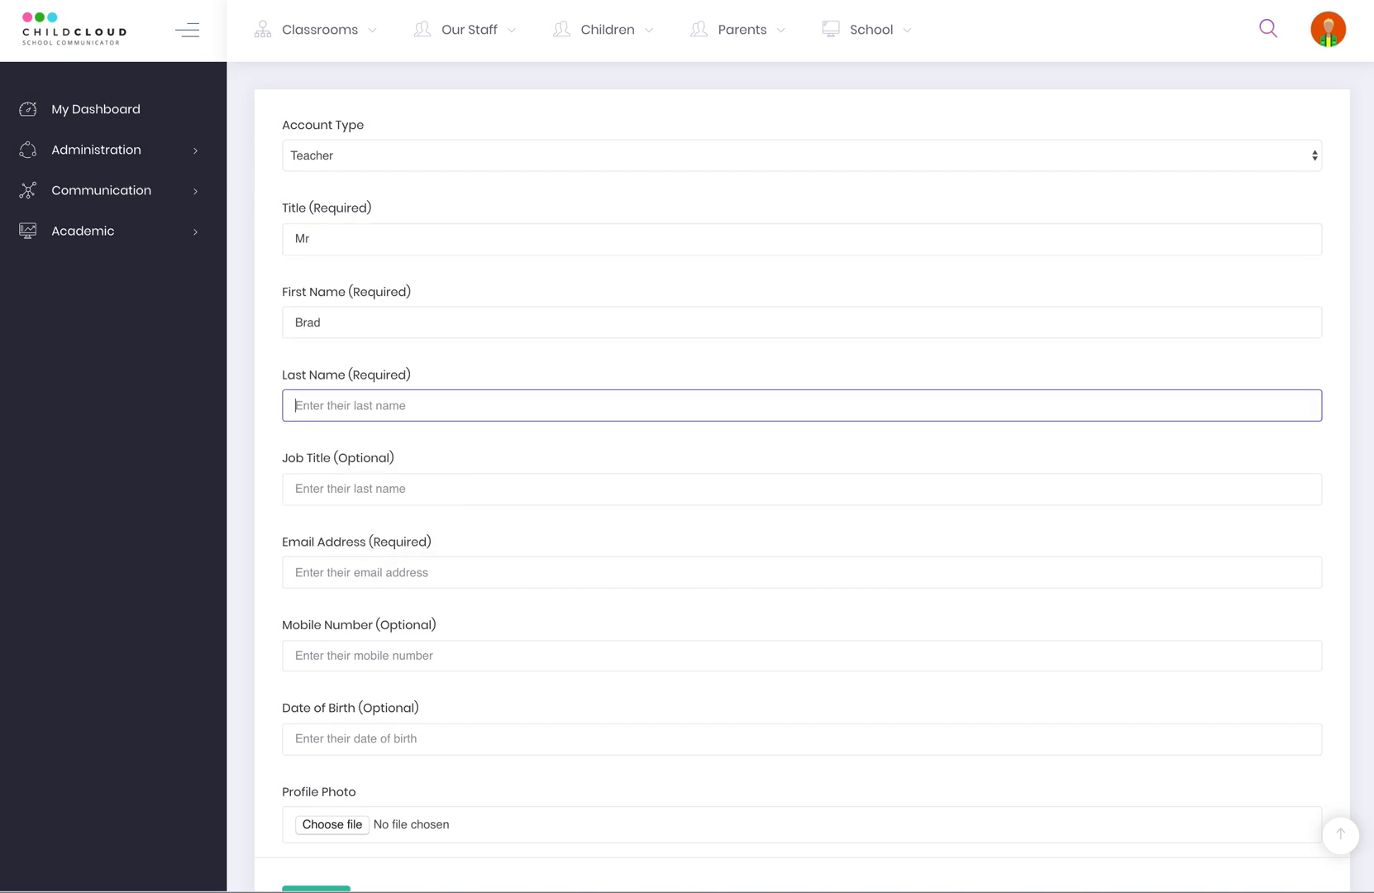
{"action": "type", "text": "Pitt"}
Set job title to Teacher and enter the teacher's e-mail address and mobile number.
{"action": "left_click", "coordinate": [331, 488]}
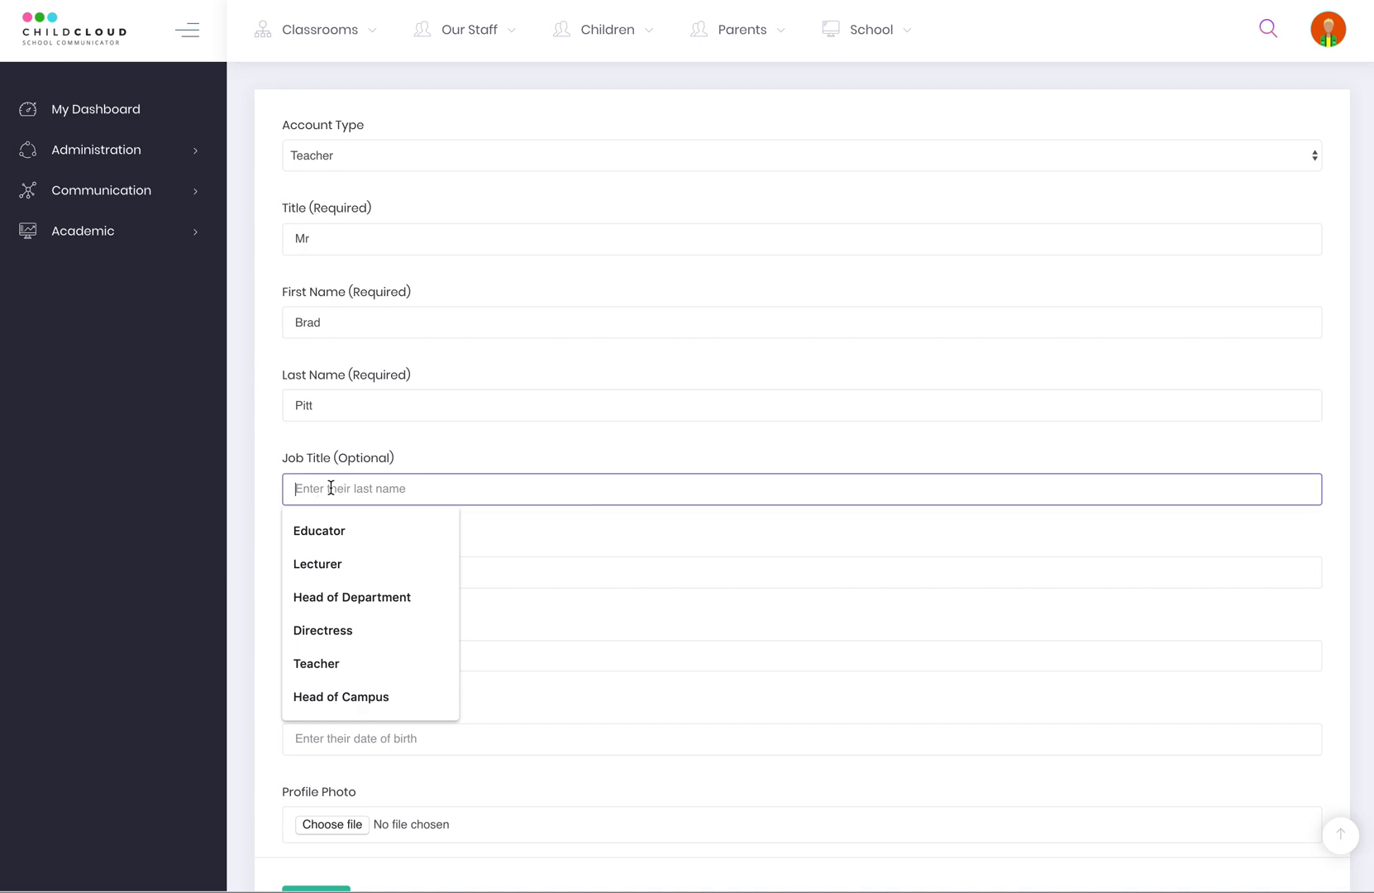
{"action": "left_click", "coordinate": [381, 663]}
{"action": "left_click", "coordinate": [330, 571]}
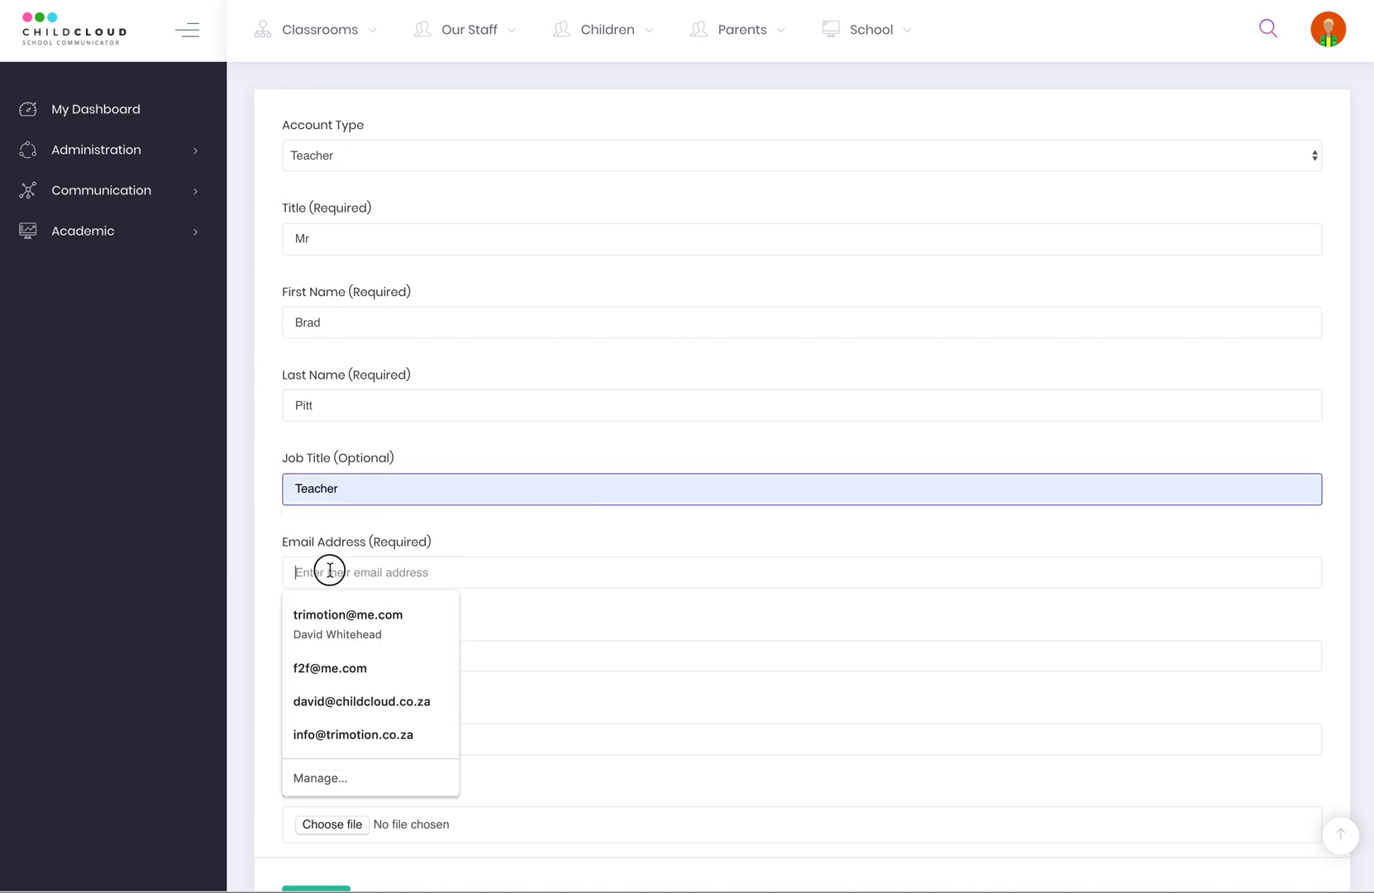
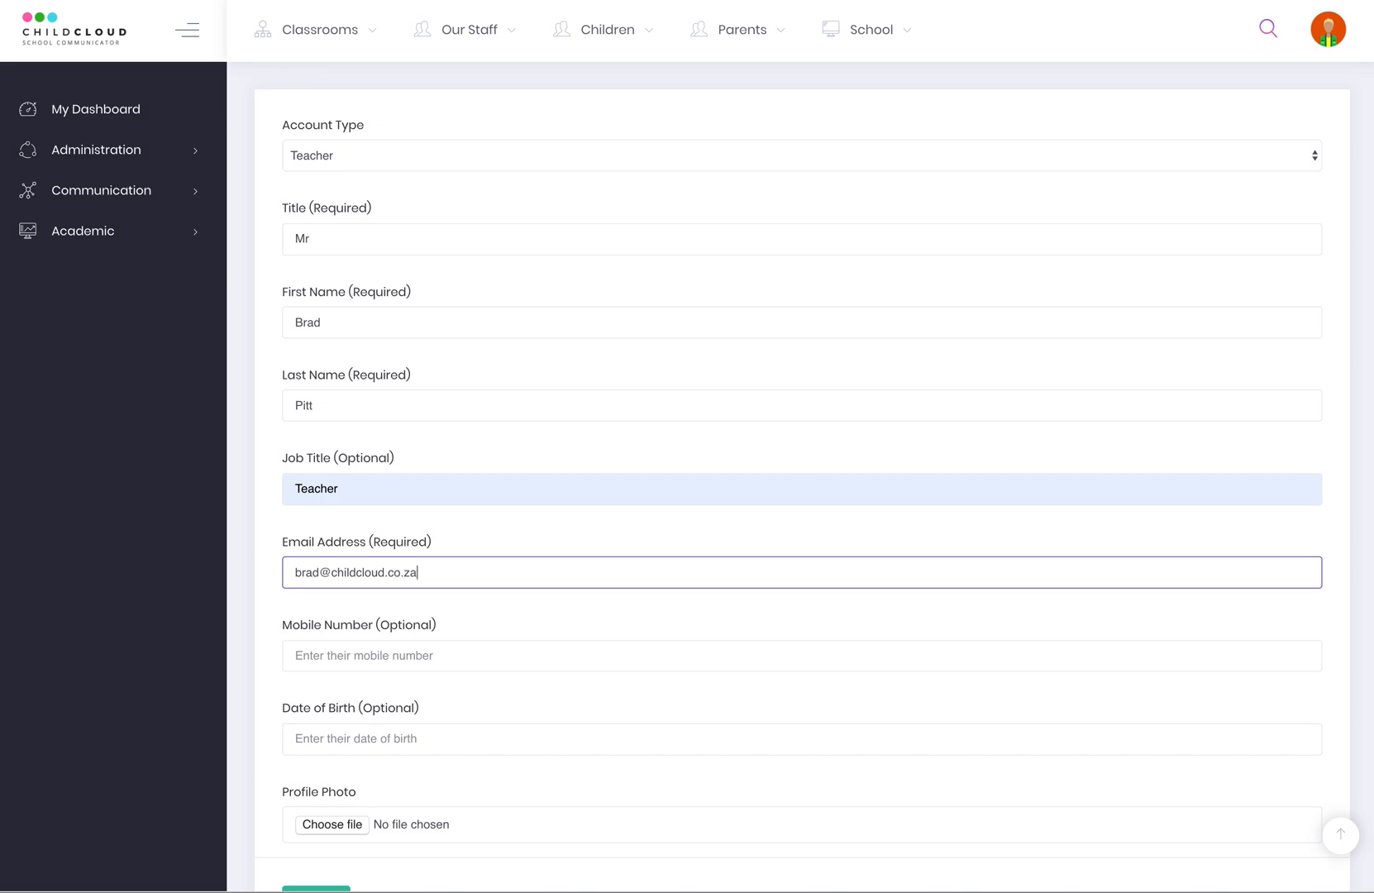
{"action": "left_click", "coordinate": [327, 571]}
{"action": "type", "text": "p"}
{"action": "type", "text": "."}
{"action": "left_click", "coordinate": [325, 655]}
{"action": "left_click", "coordinate": [353, 769]}
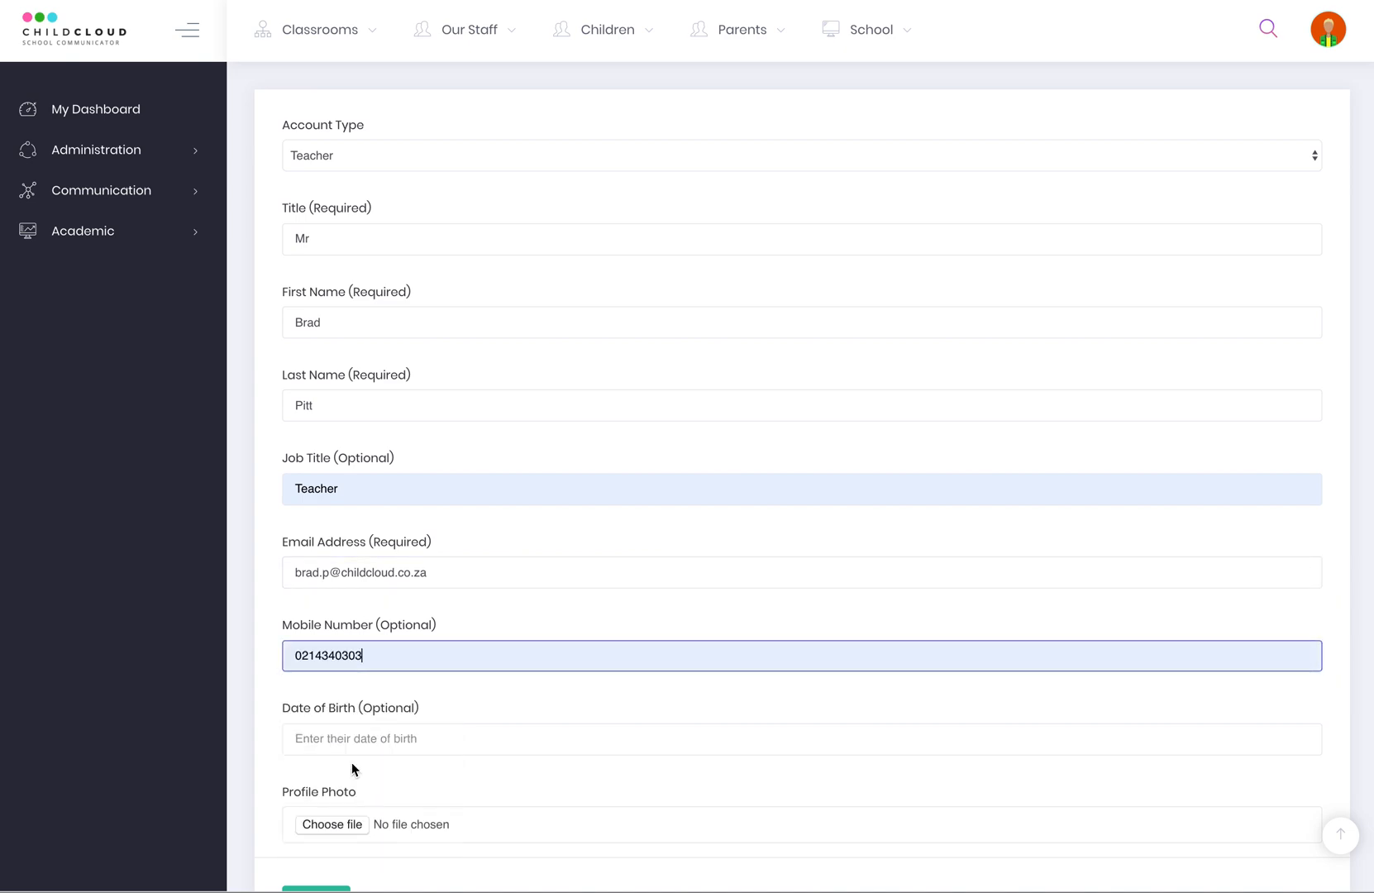
{"action": "left_click", "coordinate": [372, 650]}
{"action": "key", "text": "ctrl+a"}
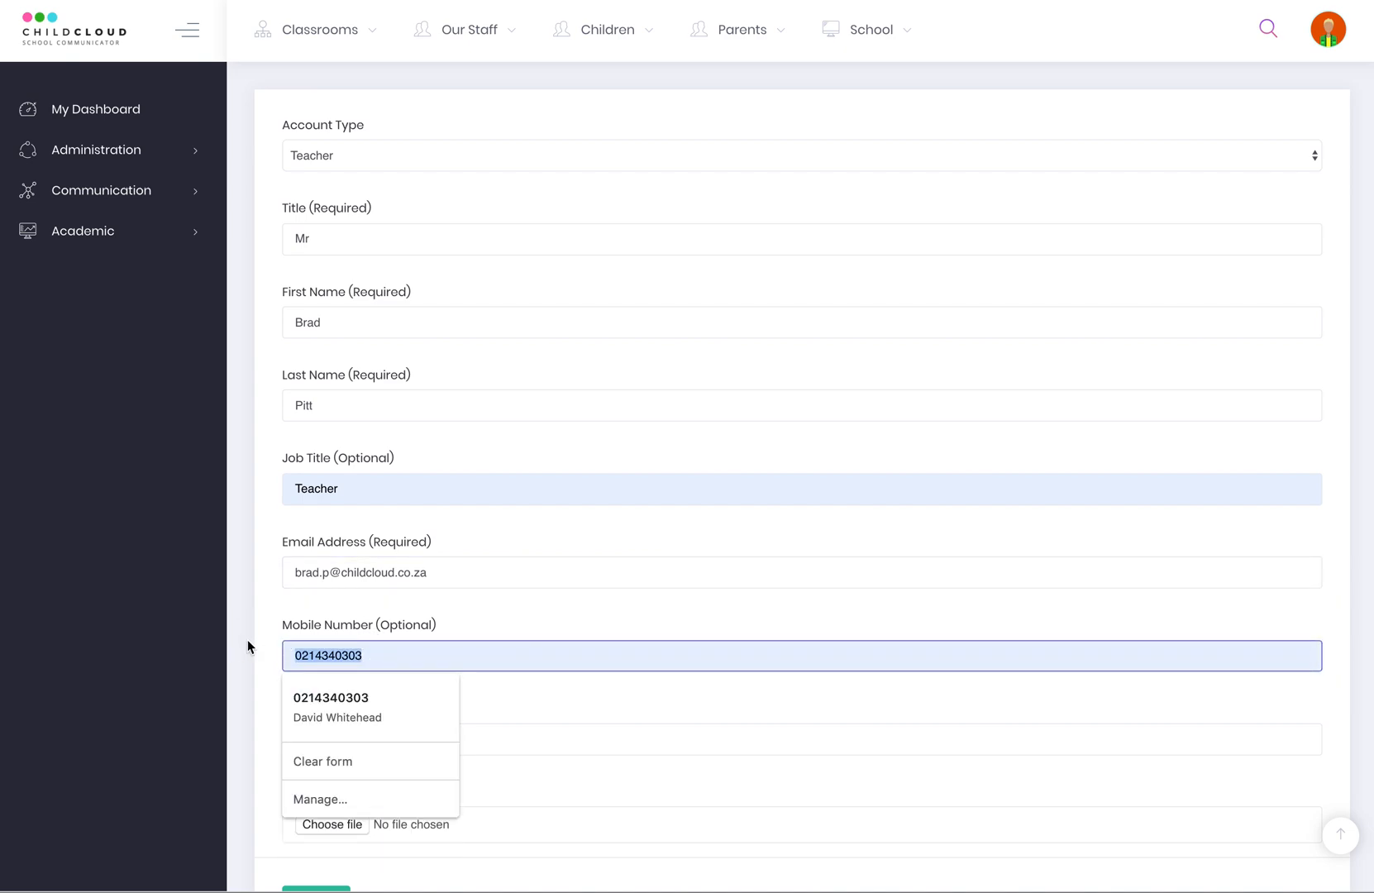
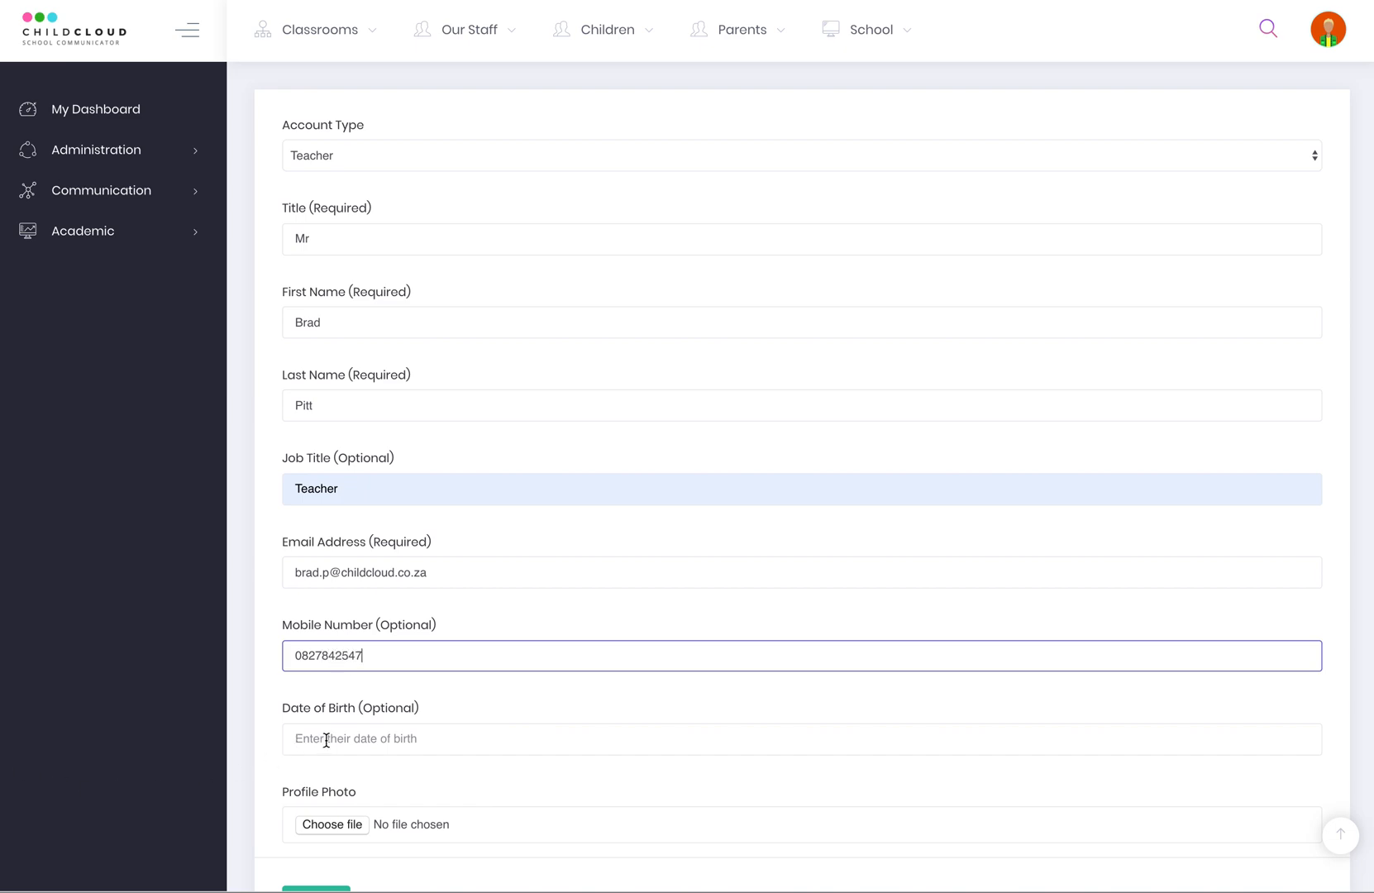
Pick an initial birth date, then reopen the calendar in month view.
{"action": "left_click", "coordinate": [327, 738]}
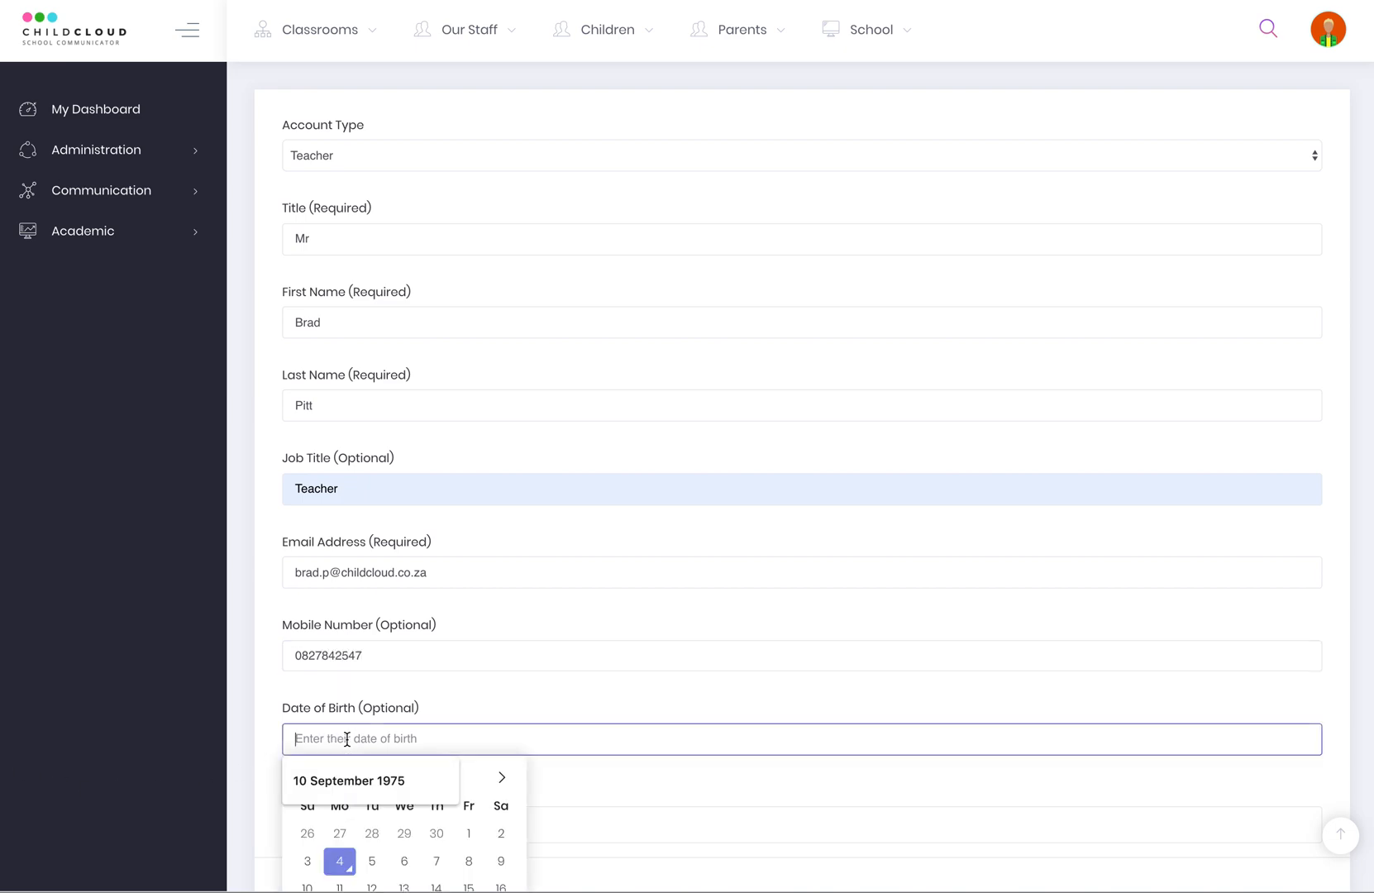
{"action": "scroll", "coordinate": [650, 601], "scroll_direction": "down", "scroll_amount": 3}
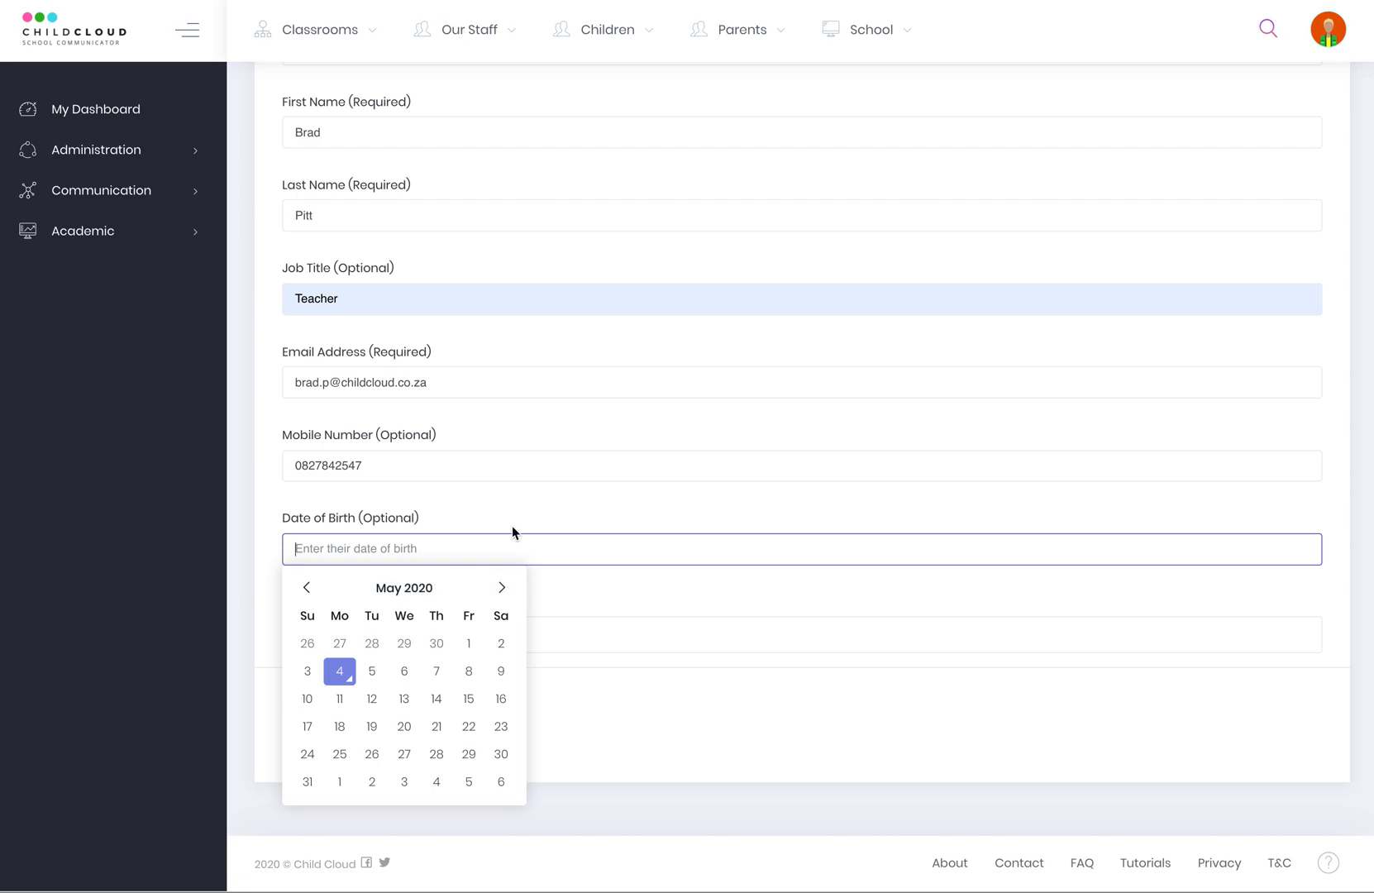
{"action": "left_click", "coordinate": [372, 670]}
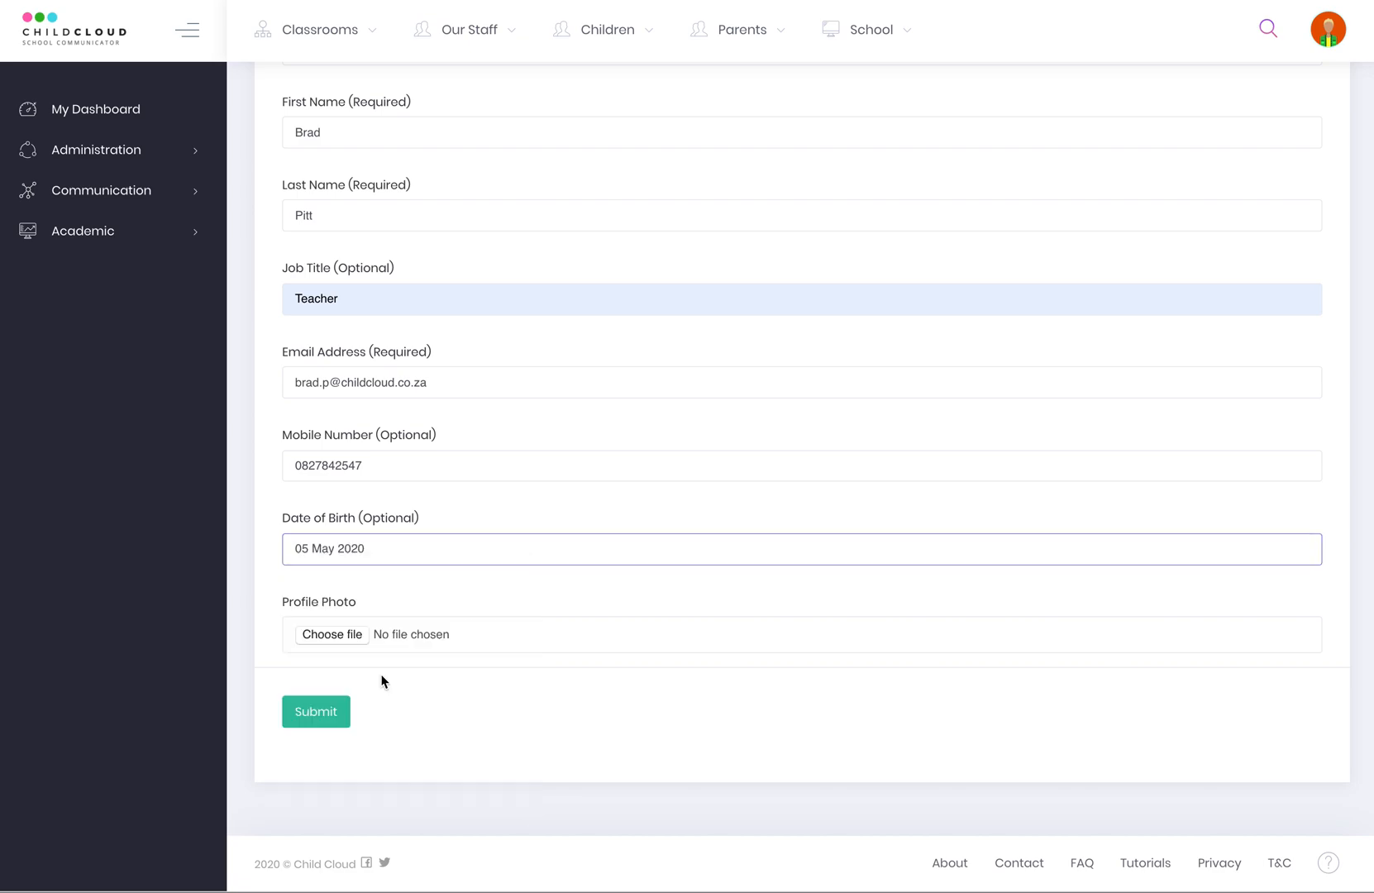
{"action": "left_click", "coordinate": [362, 549]}
{"action": "left_click", "coordinate": [404, 587]}
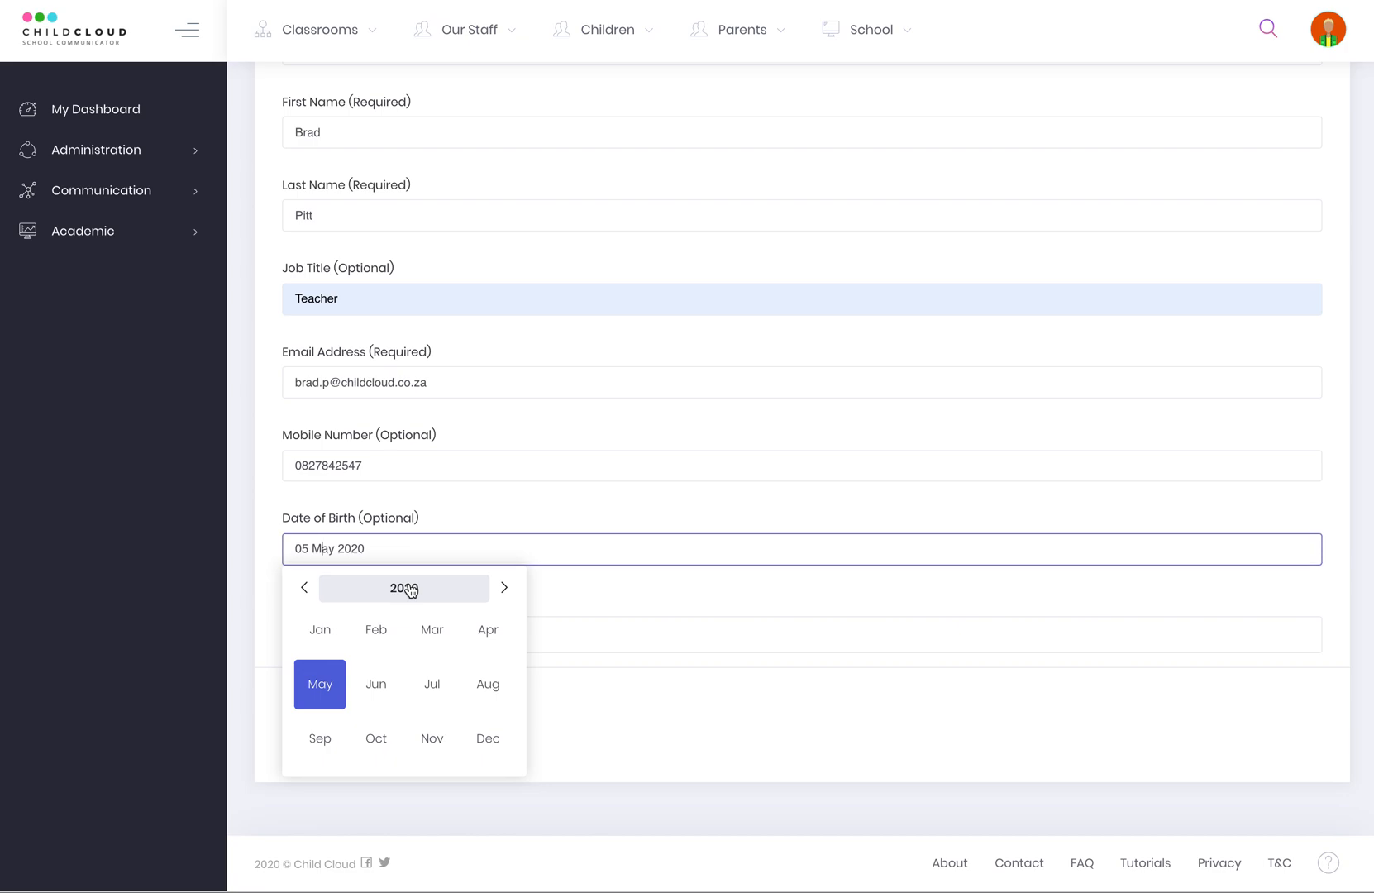
Step back to 1997, set the birth date to 05 March, and open the photo file chooser.
{"action": "left_click", "coordinate": [303, 588]}
{"action": "left_click", "coordinate": [303, 588]}
{"action": "left_click", "coordinate": [303, 588]}
{"action": "left_click", "coordinate": [303, 588]}
{"action": "left_click", "coordinate": [304, 588]}
{"action": "double_click", "coordinate": [303, 588]}
{"action": "double_click", "coordinate": [304, 588]}
{"action": "double_click", "coordinate": [304, 588]}
{"action": "double_click", "coordinate": [303, 588]}
{"action": "double_click", "coordinate": [304, 588]}
{"action": "double_click", "coordinate": [303, 588]}
{"action": "double_click", "coordinate": [303, 588]}
{"action": "double_click", "coordinate": [303, 588]}
{"action": "double_click", "coordinate": [304, 588]}
{"action": "left_click", "coordinate": [425, 632]}
{"action": "left_click", "coordinate": [404, 671]}
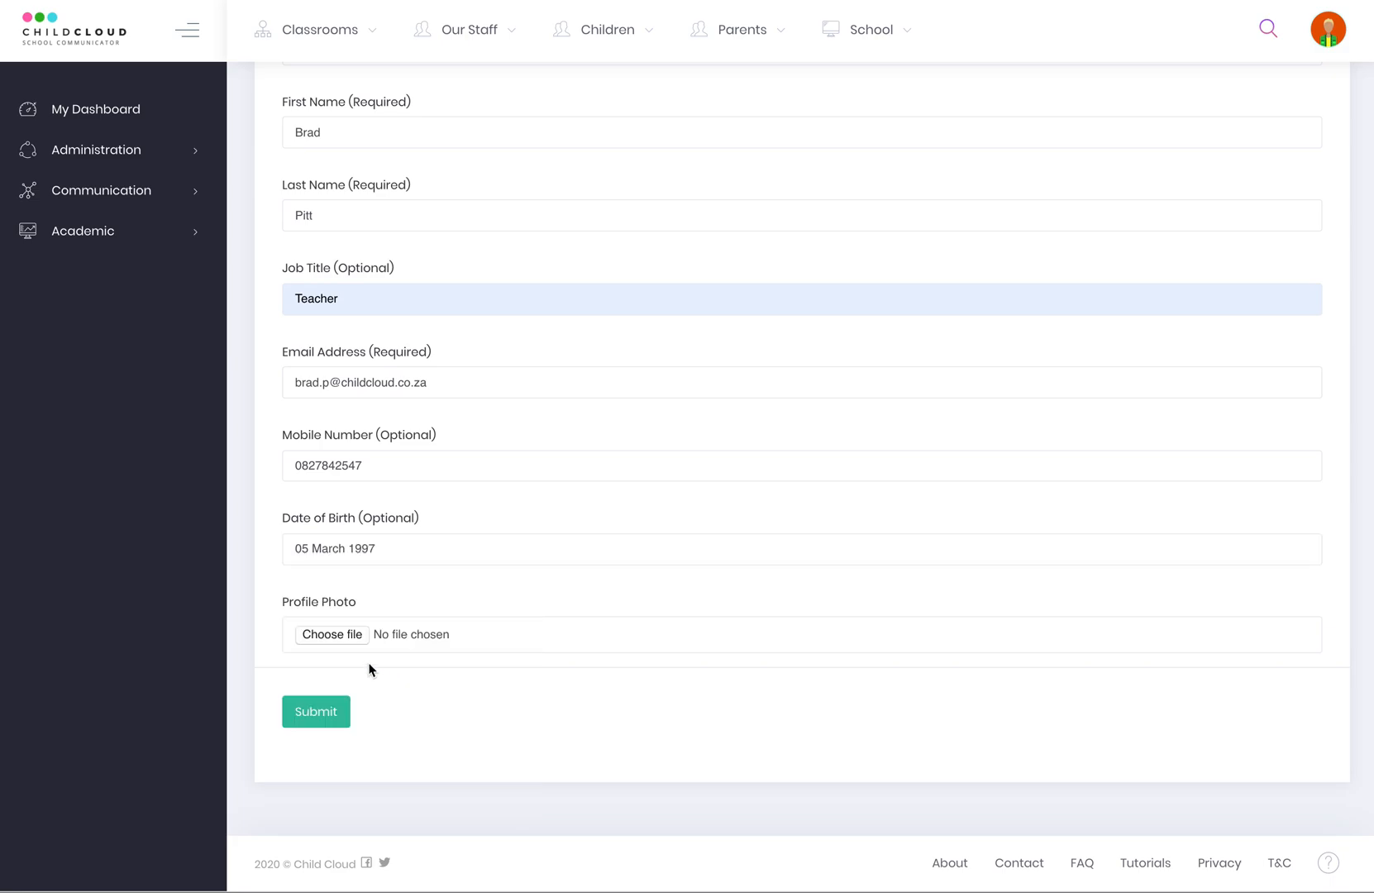
{"action": "left_click", "coordinate": [334, 634]}
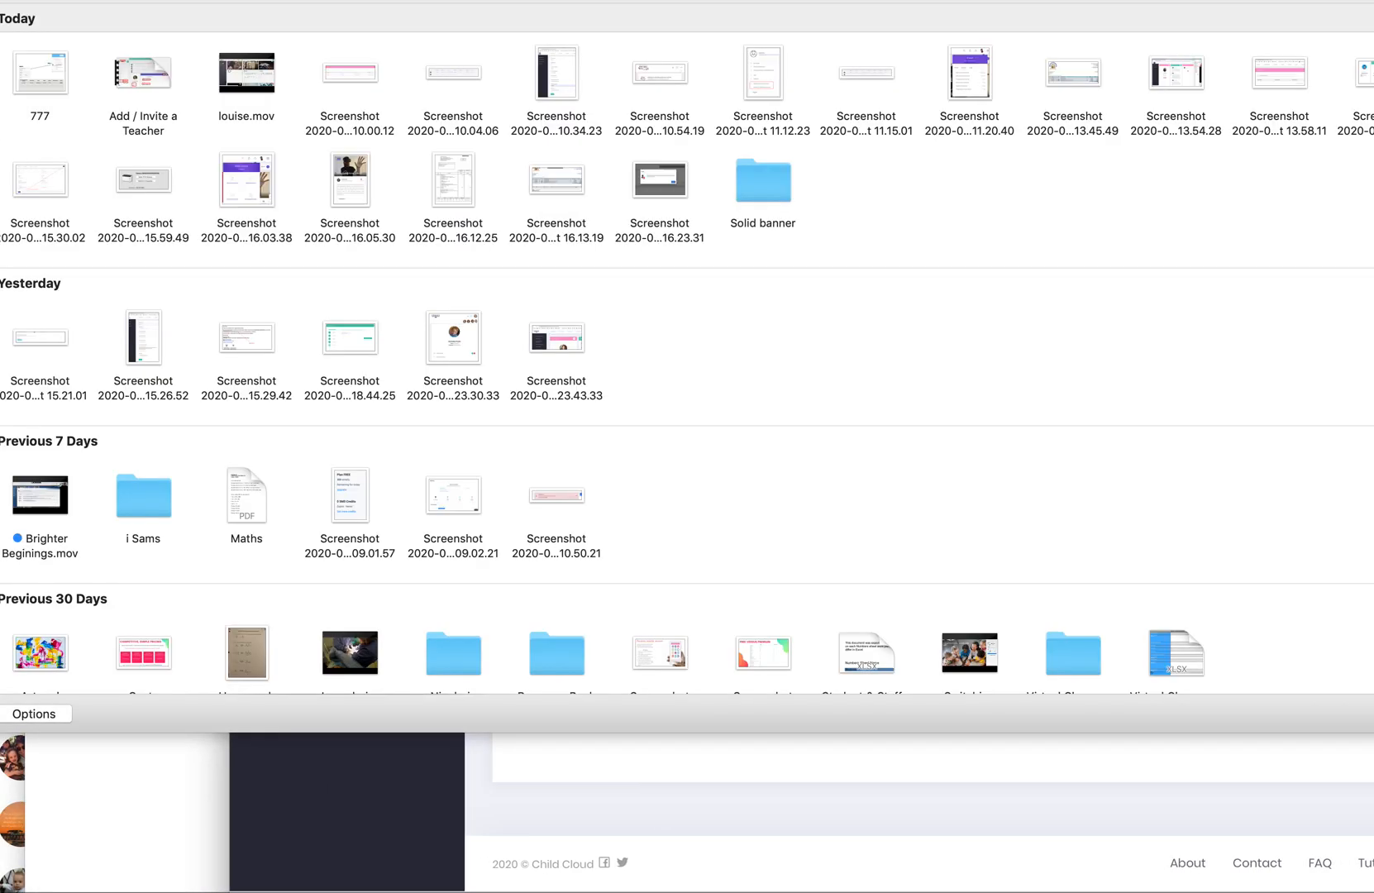
Submit the teacher without a photo, then start a new classroom from View All Classrooms.
{"action": "key", "text": "Escape"}
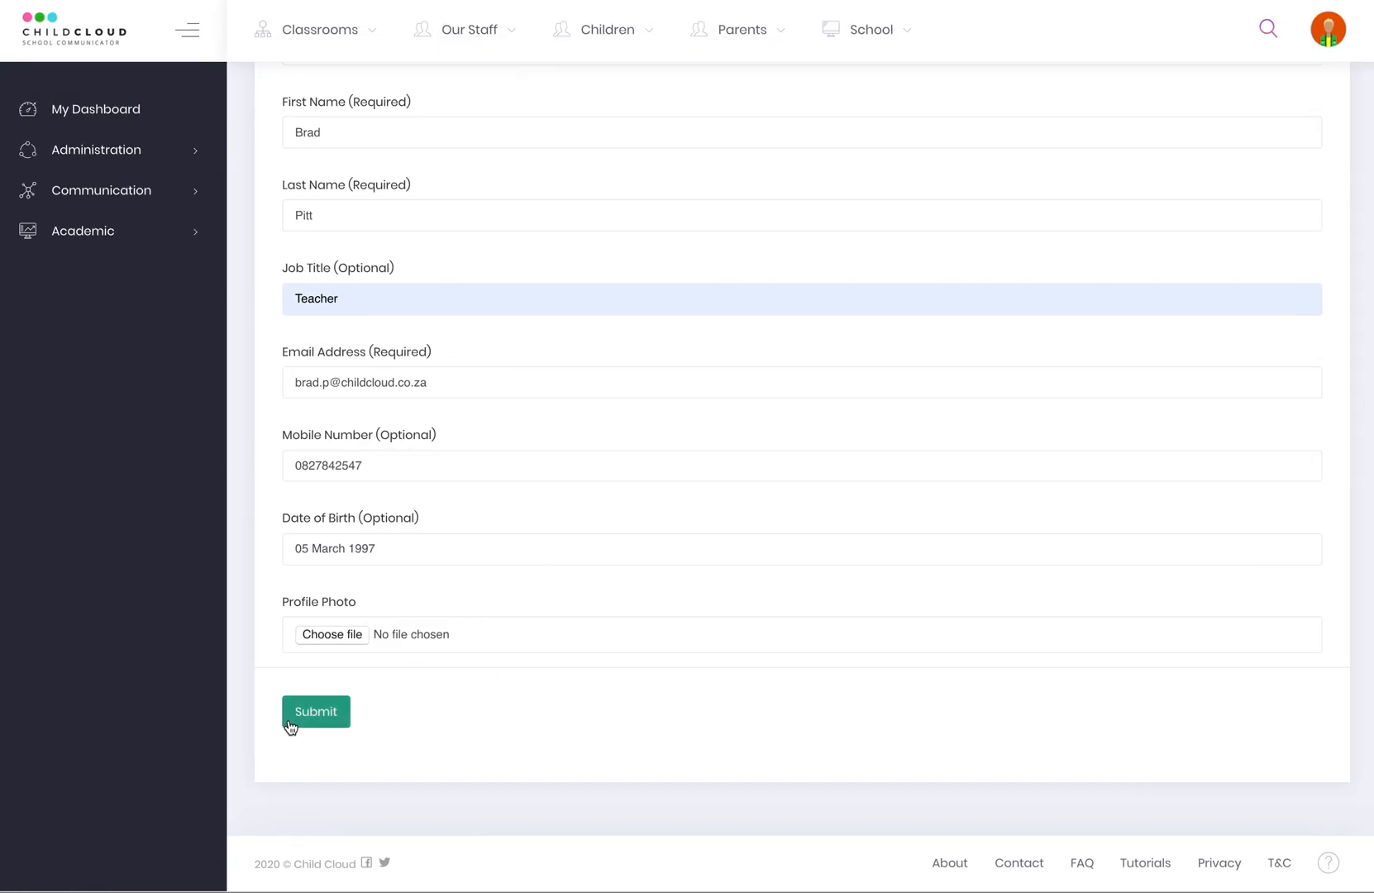
{"action": "left_click", "coordinate": [317, 722]}
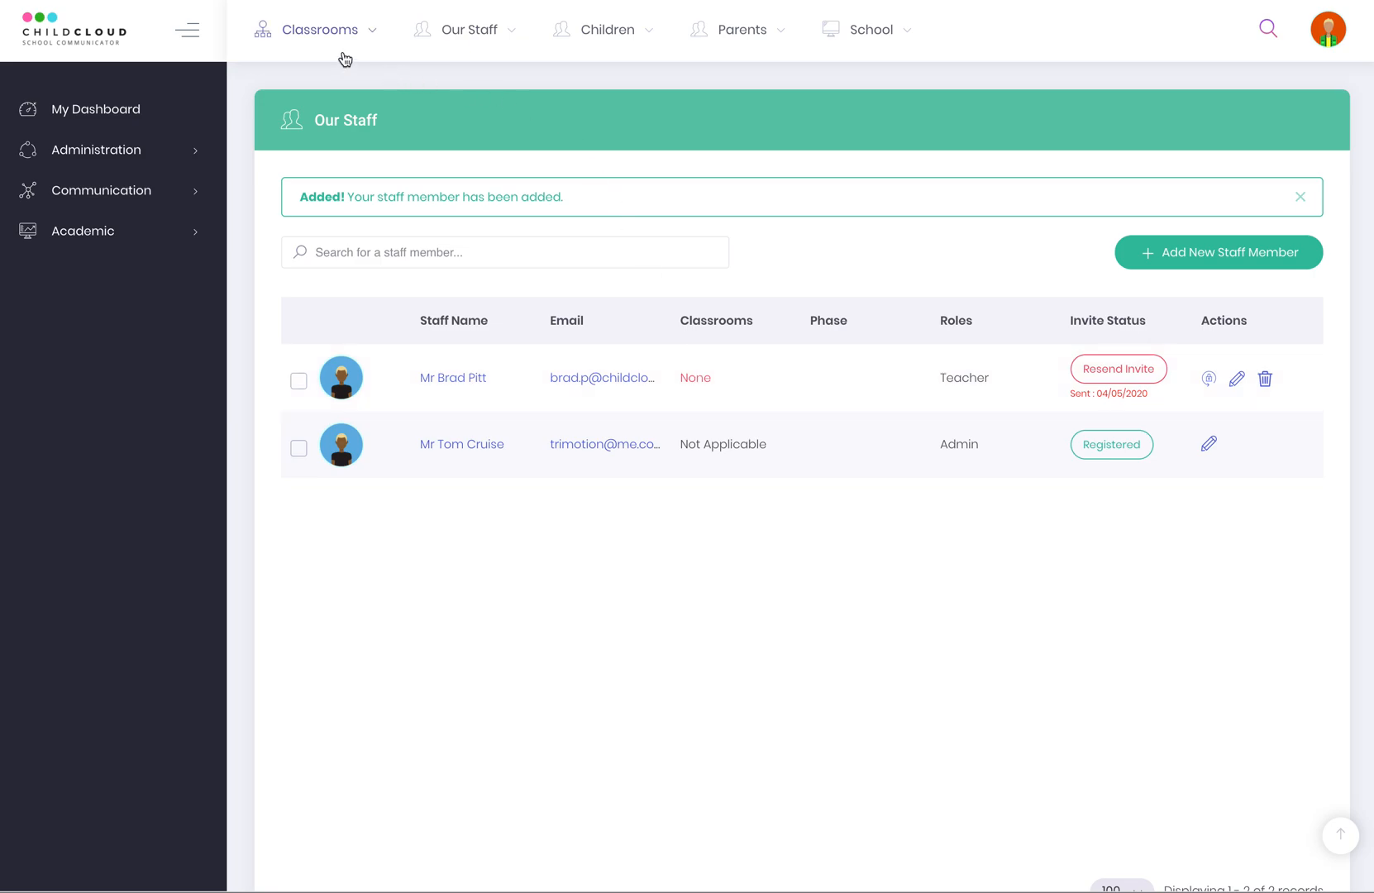
{"action": "left_click", "coordinate": [316, 36]}
{"action": "left_click", "coordinate": [347, 109]}
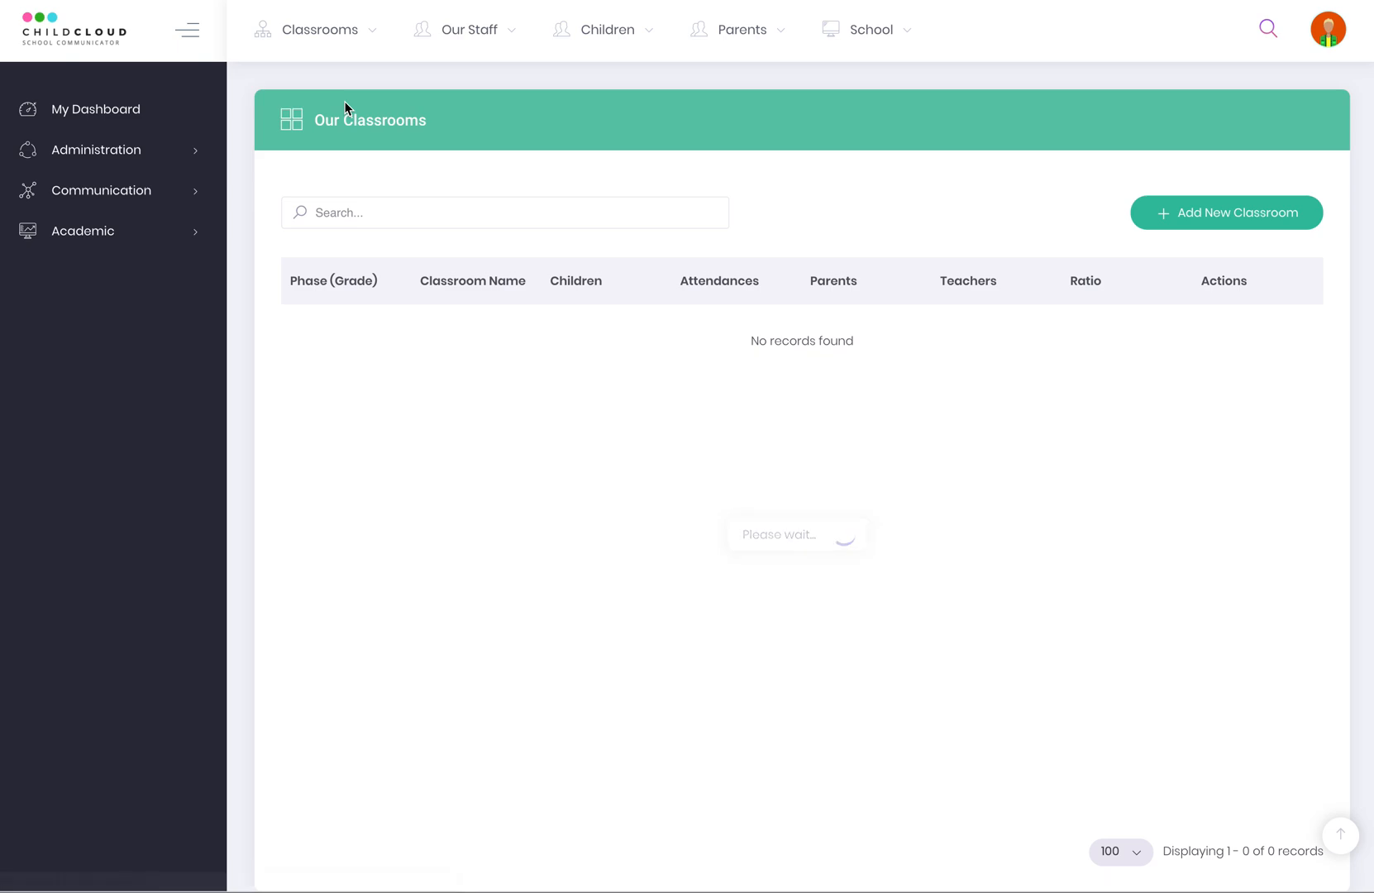
{"action": "left_click", "coordinate": [1238, 223]}
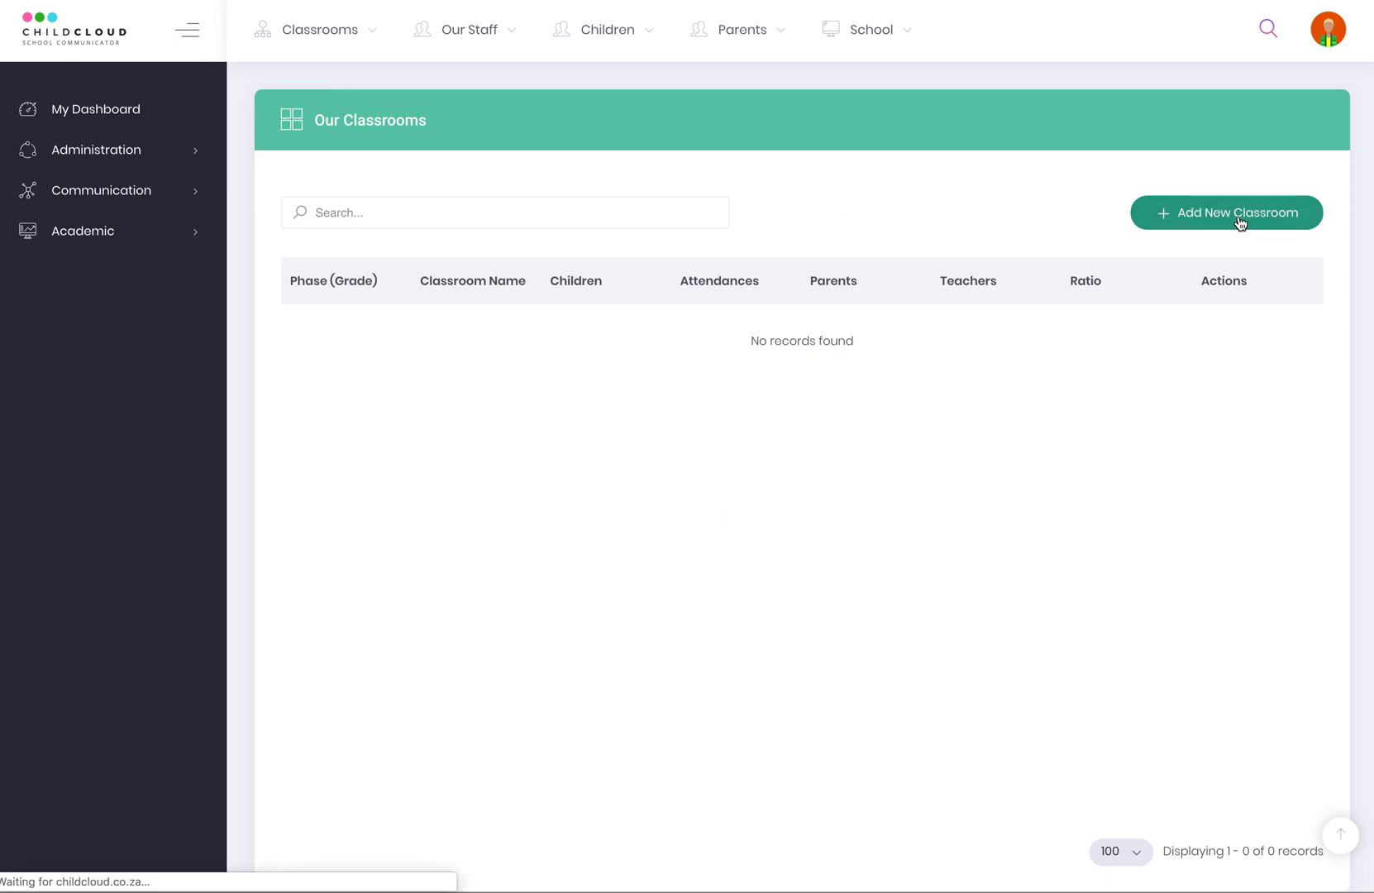
Name the classroom GR10A and set its phase/grade to Grade 10.
{"action": "left_click", "coordinate": [394, 159]}
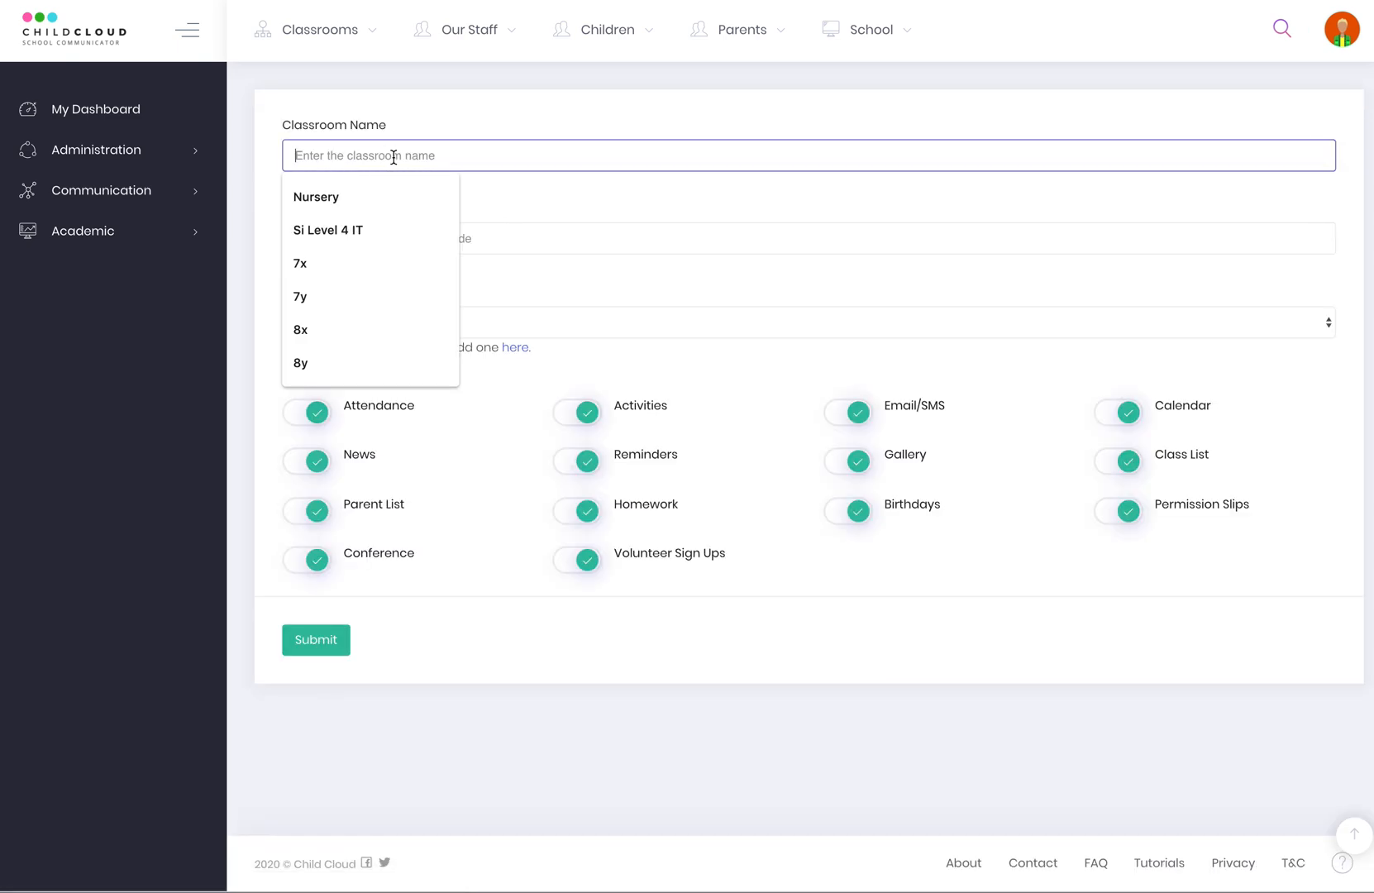
{"action": "type", "text": "Grade"}
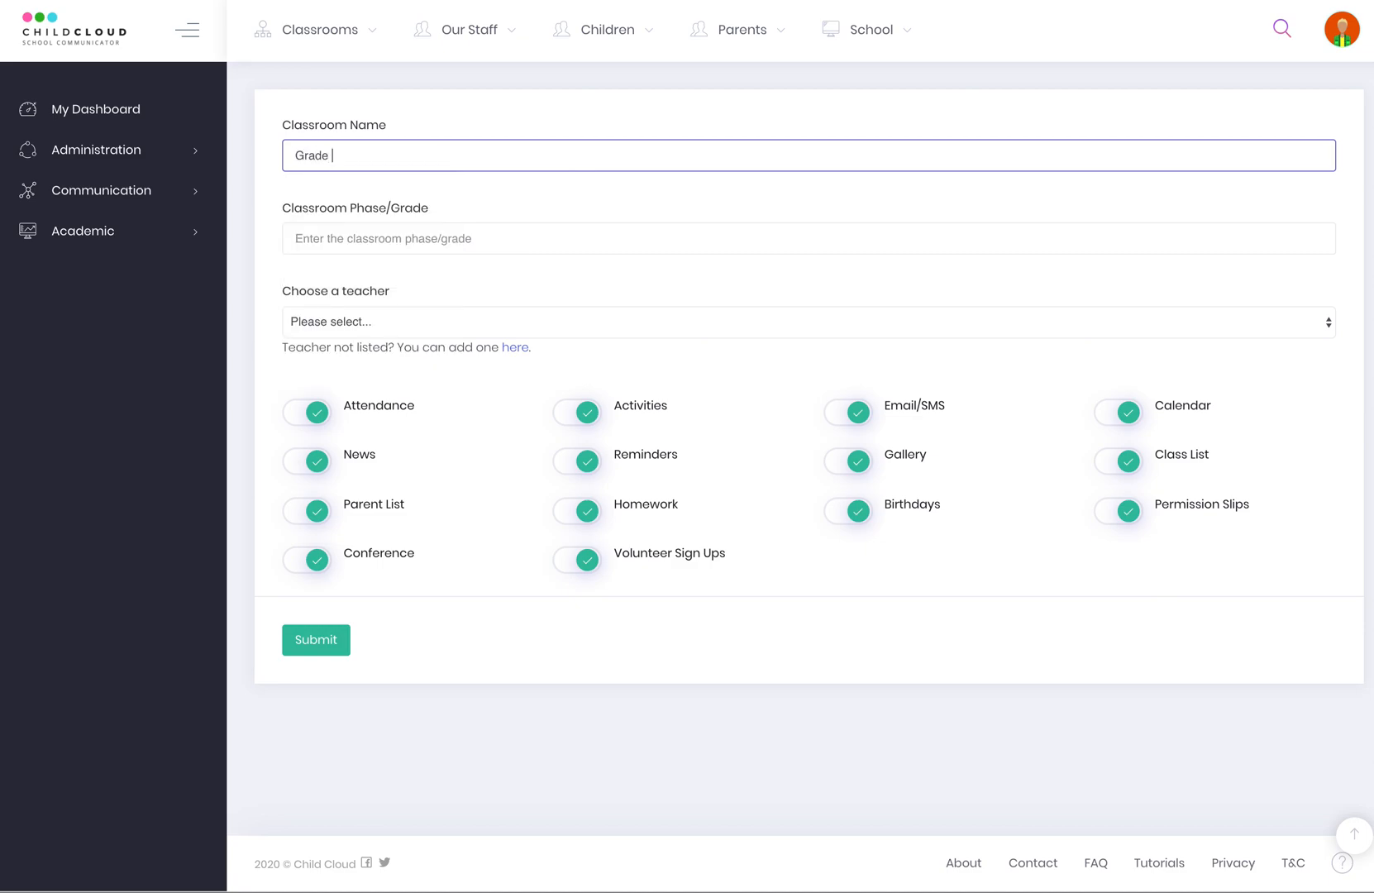
{"action": "key", "text": "BackSpace"}
{"action": "key", "text": "BackSpace"}
{"action": "key", "text": "BackSpace"}
{"action": "key", "text": "BackSpace"}
{"action": "key", "text": "BackSpace"}
{"action": "key", "text": "BackSpace"}
{"action": "type", "text": "g"}
{"action": "key", "text": "BackSpace"}
{"action": "type", "text": "GR10"}
{"action": "left_click", "coordinate": [422, 248]}
{"action": "type", "text": "Grade 10"}
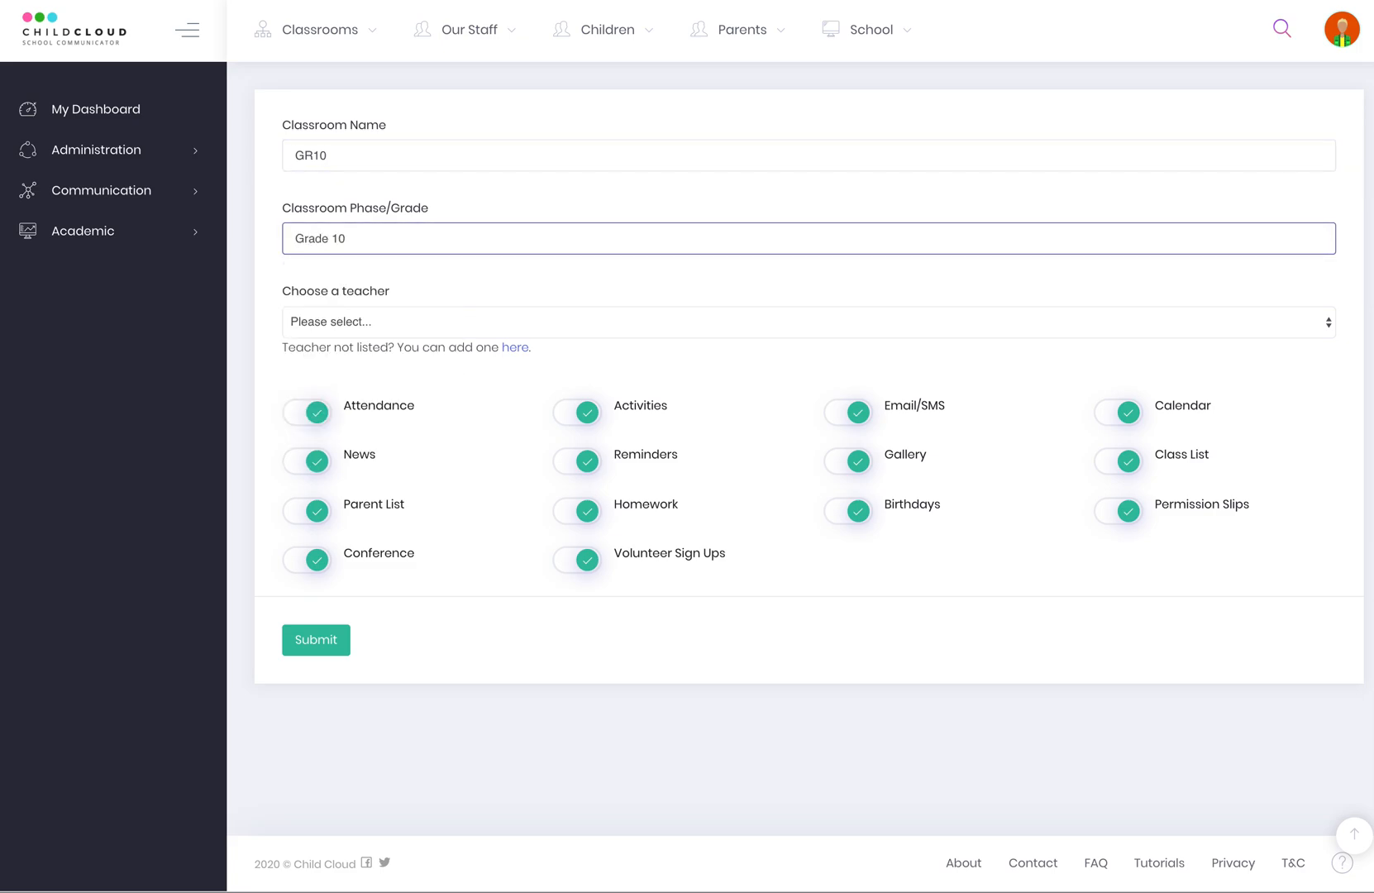
{"action": "left_click", "coordinate": [386, 155]}
{"action": "type", "text": "A"}
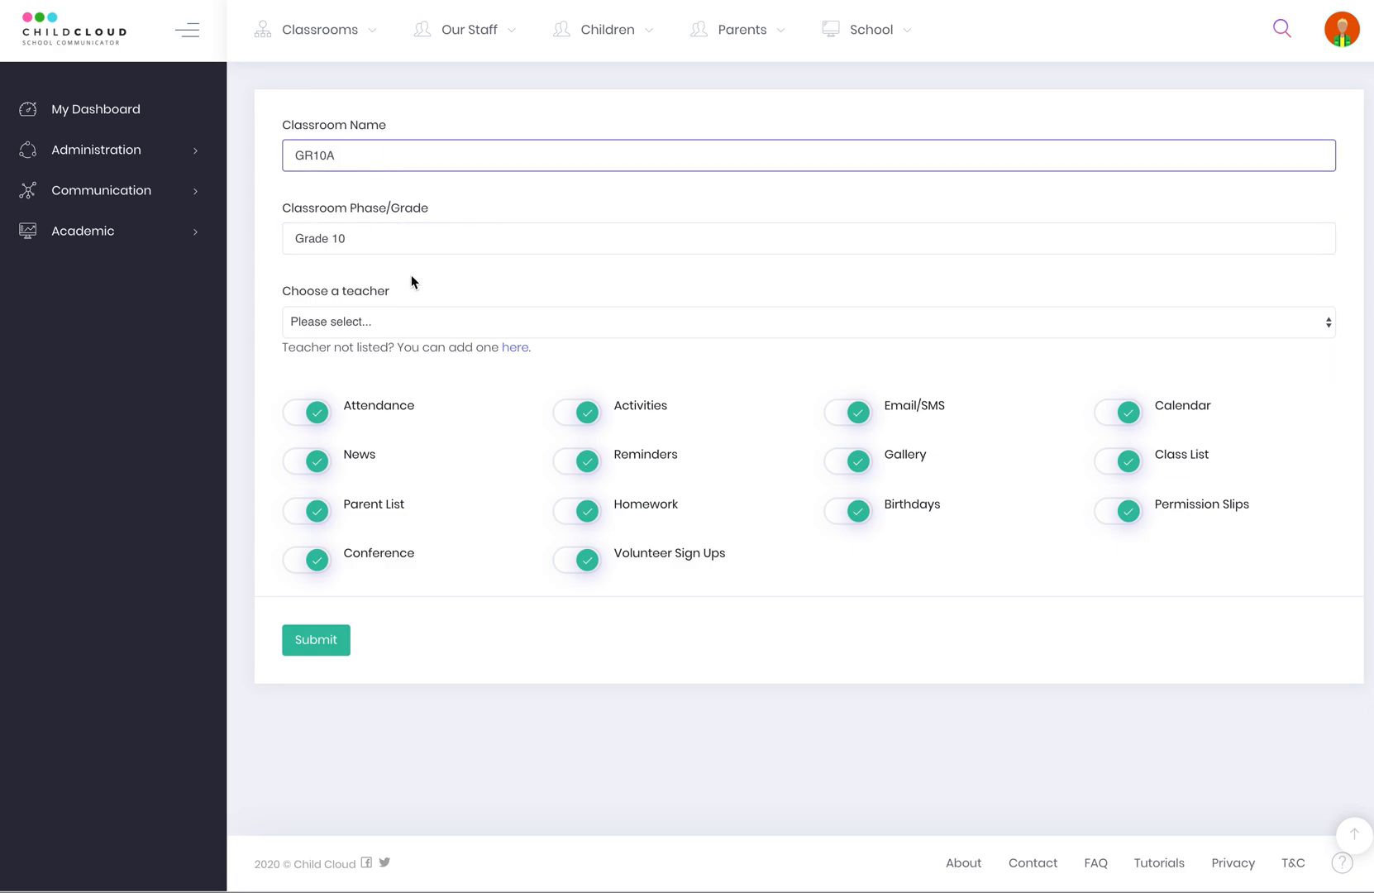
{"action": "left_click", "coordinate": [353, 322]}
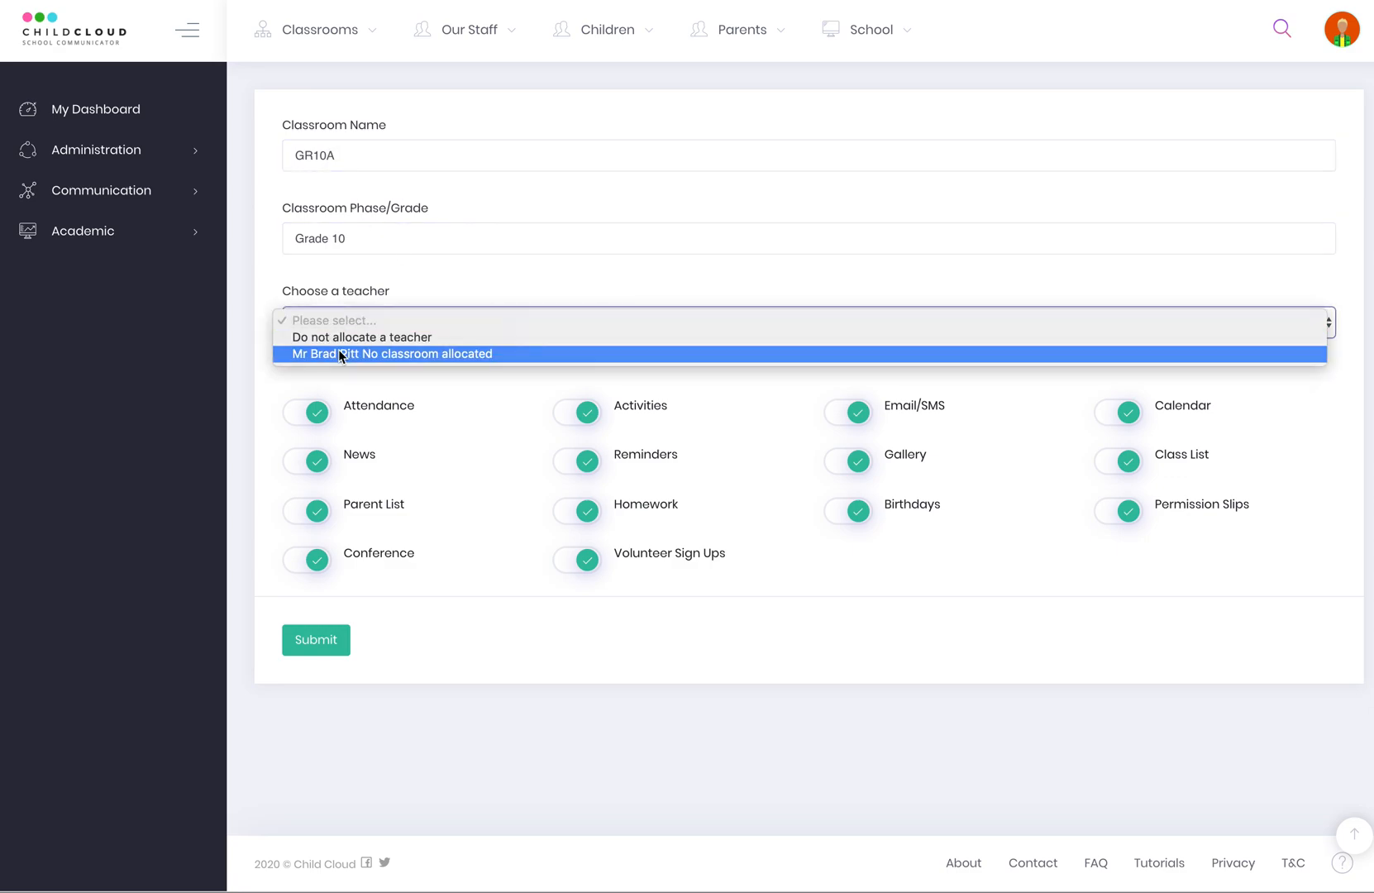
Assign the teacher, keep attendance on, switch Homework off, and save classroom GR10A.
{"action": "left_click", "coordinate": [338, 353]}
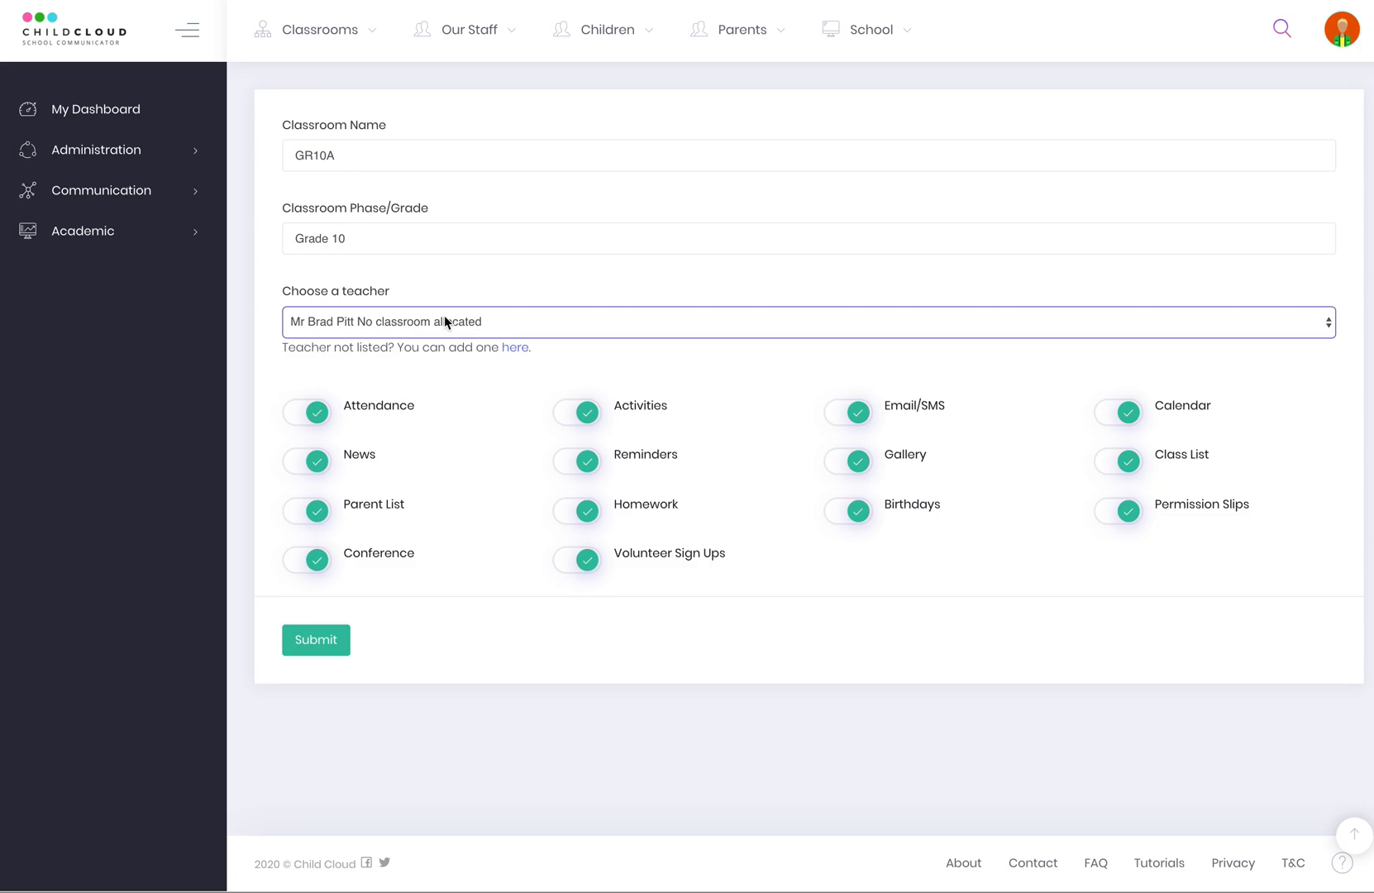
{"action": "left_click", "coordinate": [298, 413]}
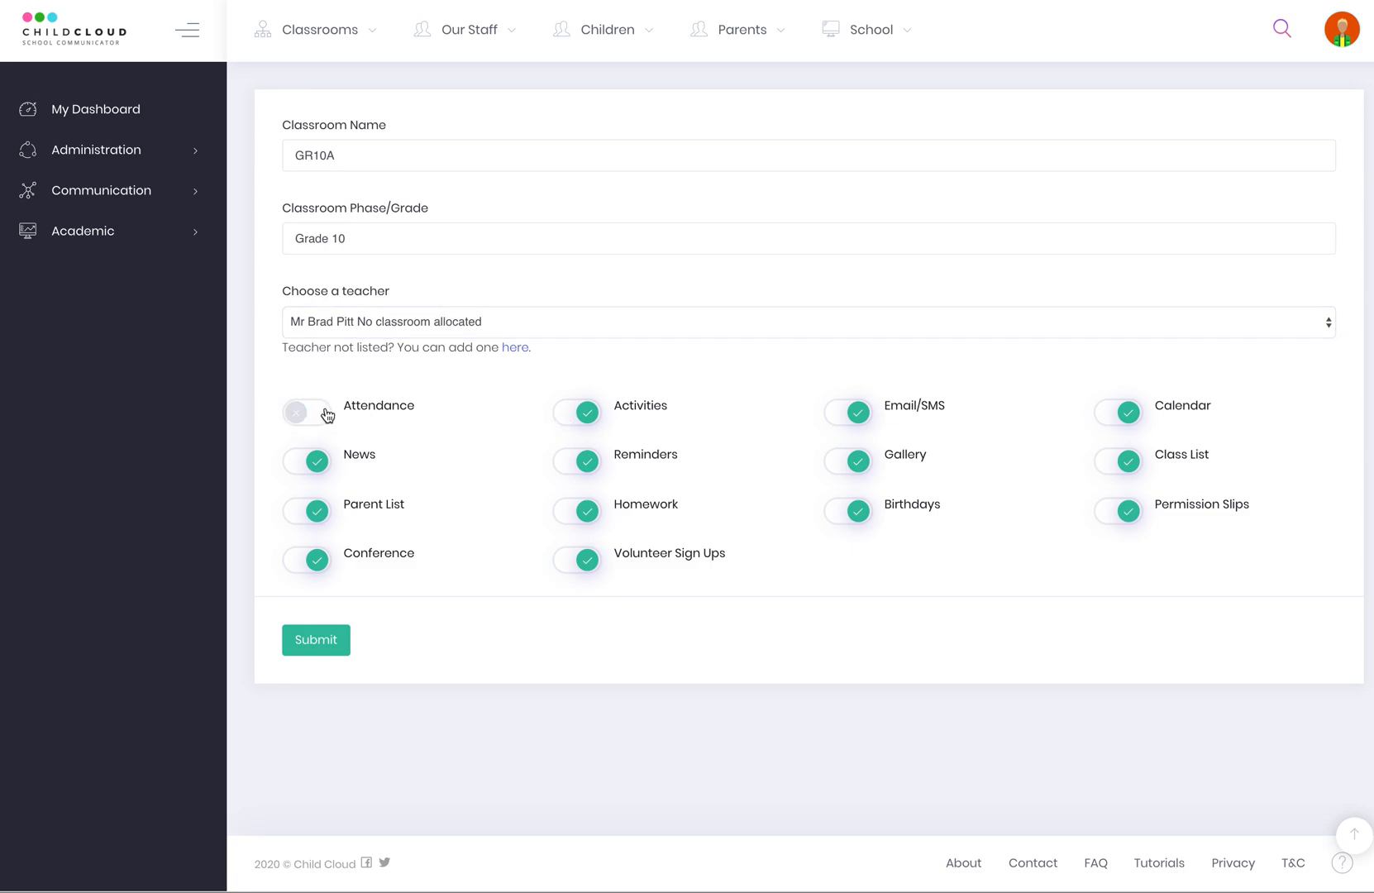
{"action": "left_click", "coordinate": [321, 414]}
{"action": "left_click", "coordinate": [570, 513]}
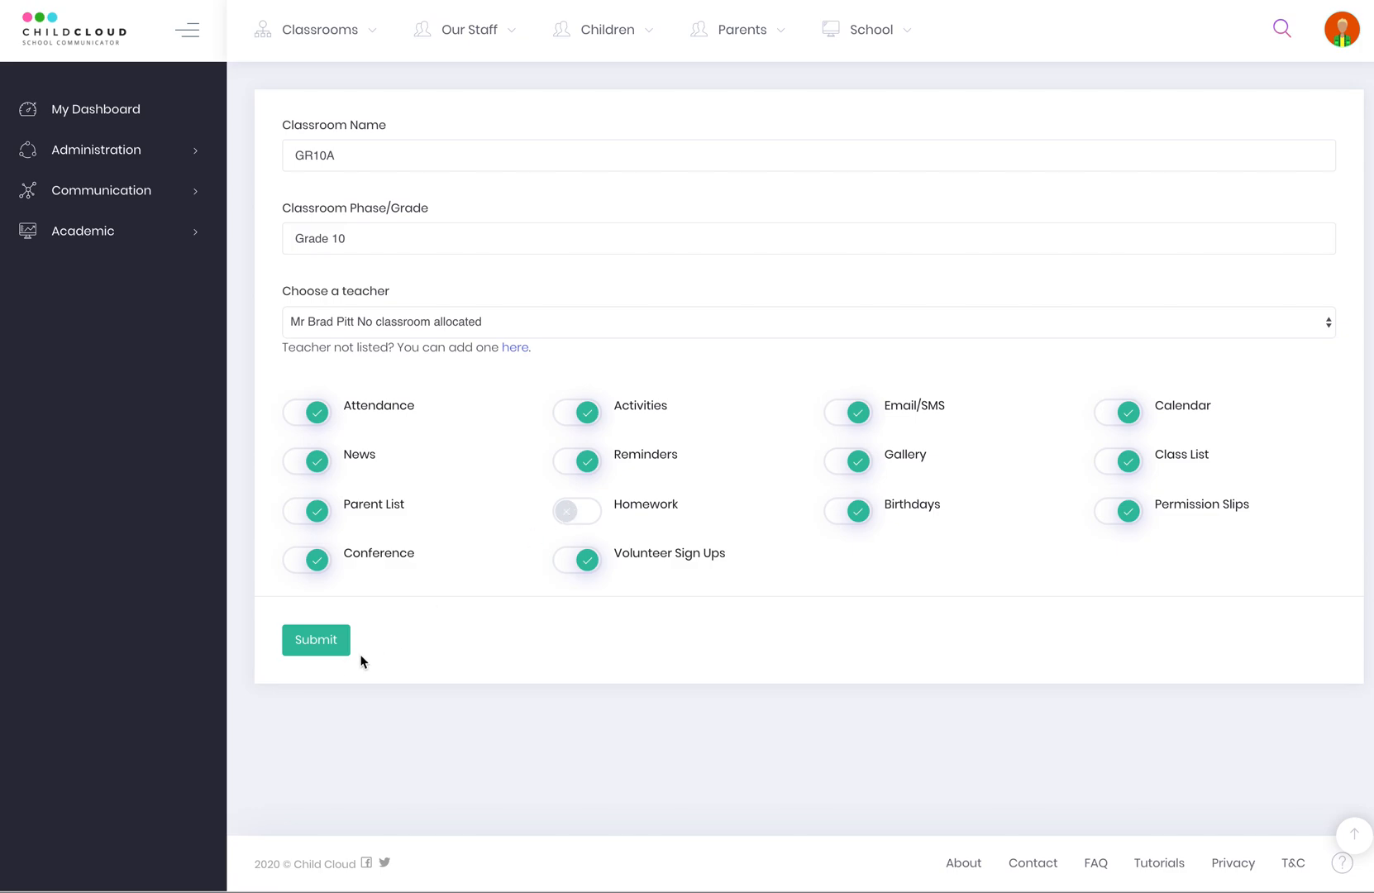
{"action": "left_click", "coordinate": [312, 646]}
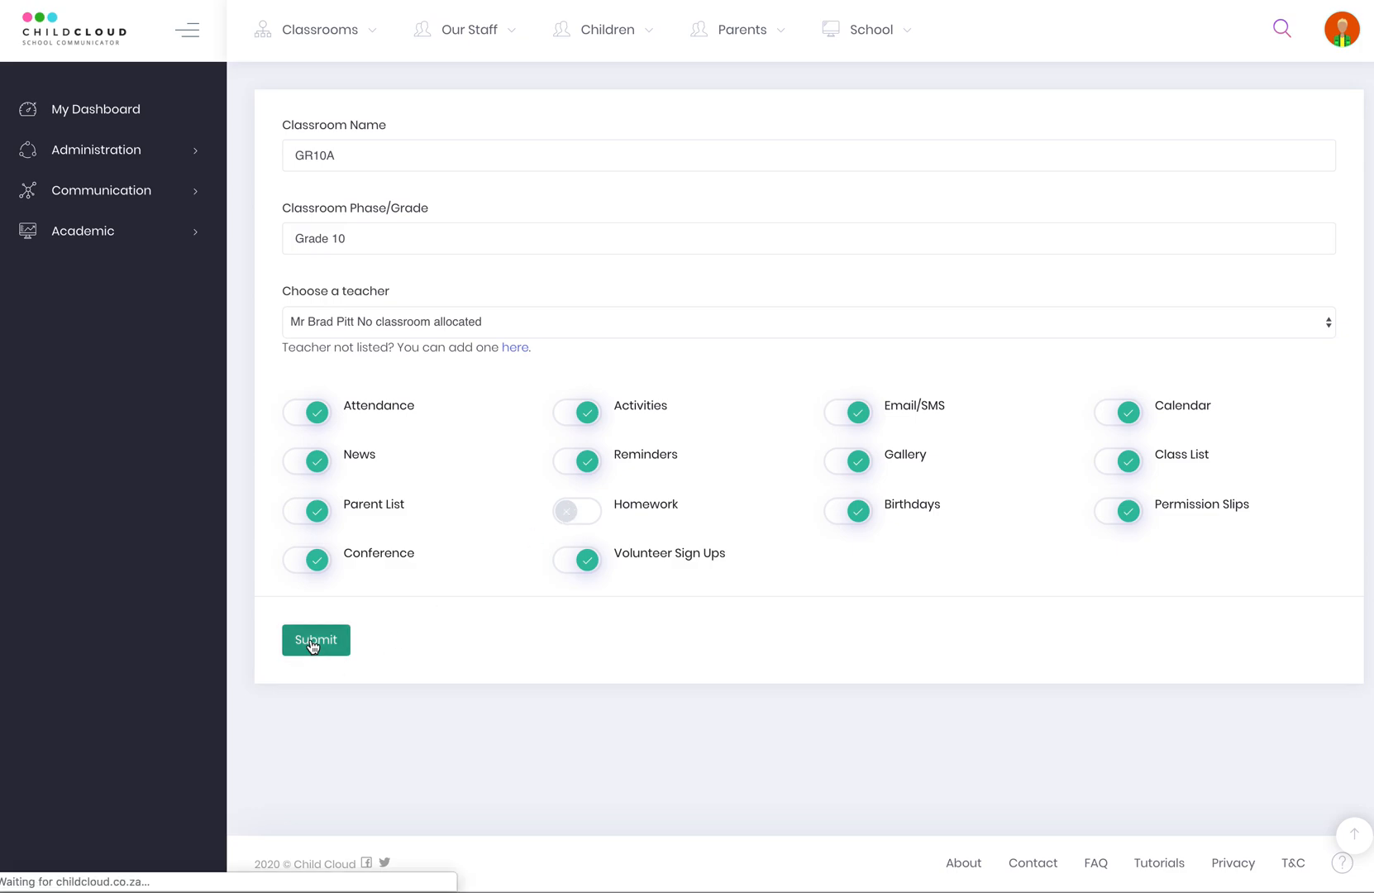
Open GR10A's empty children list from View All Classrooms.
{"action": "left_click", "coordinate": [337, 40]}
{"action": "left_click", "coordinate": [330, 109]}
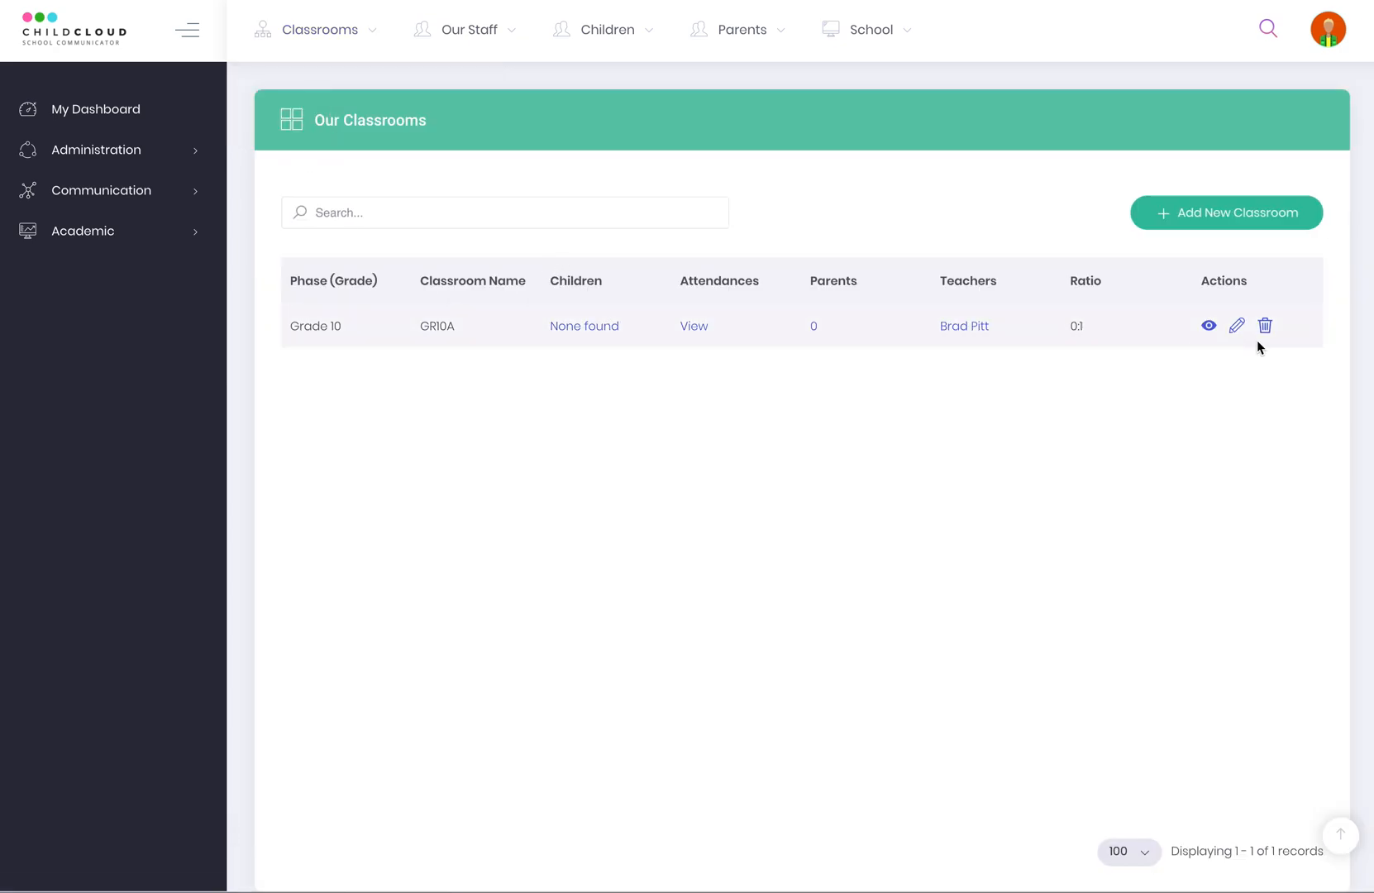
{"action": "left_click", "coordinate": [574, 326]}
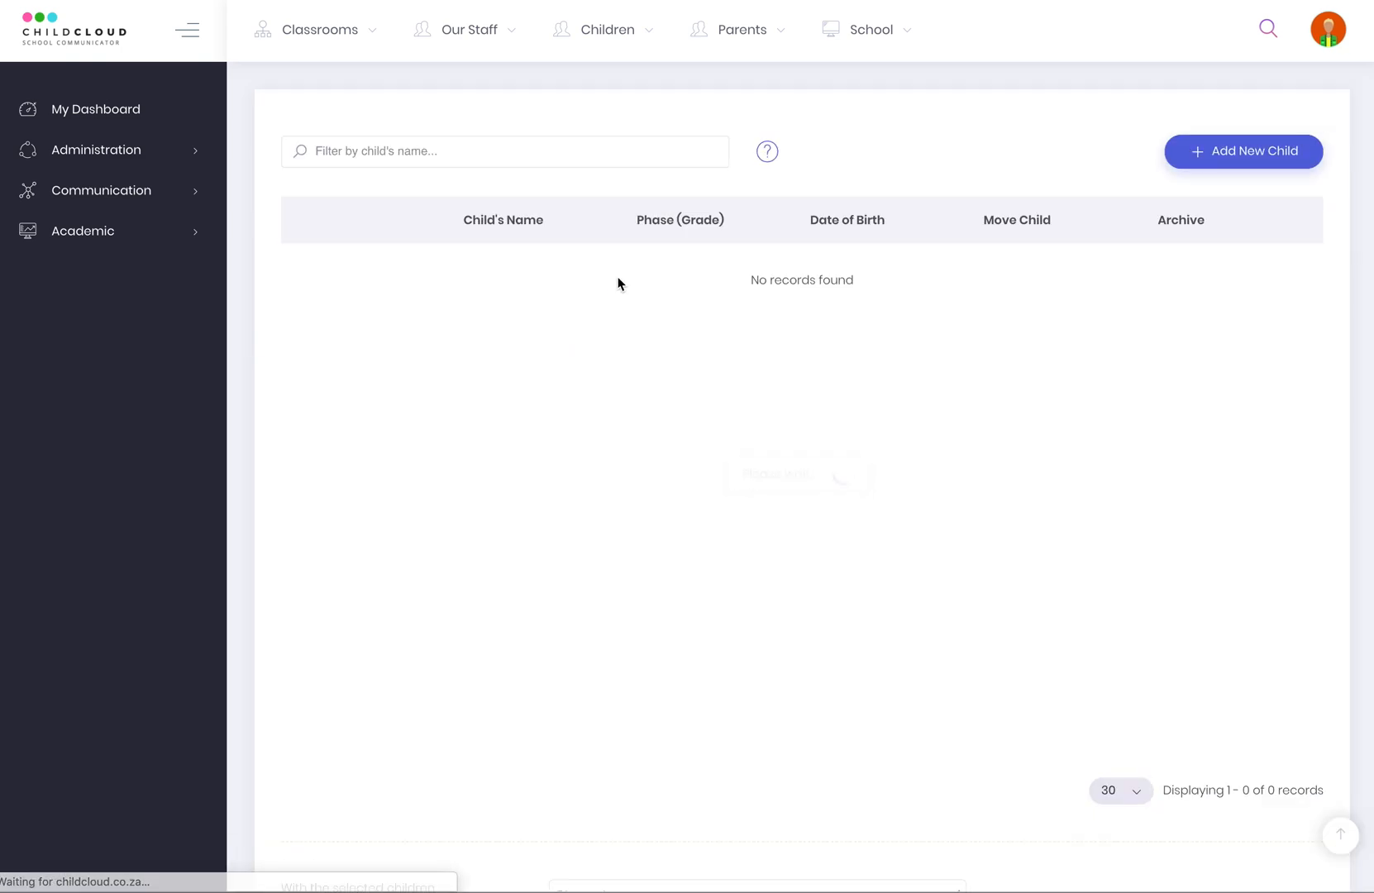
Start a new child, entering her first and last name and marking her Female.
{"action": "left_click", "coordinate": [1249, 153]}
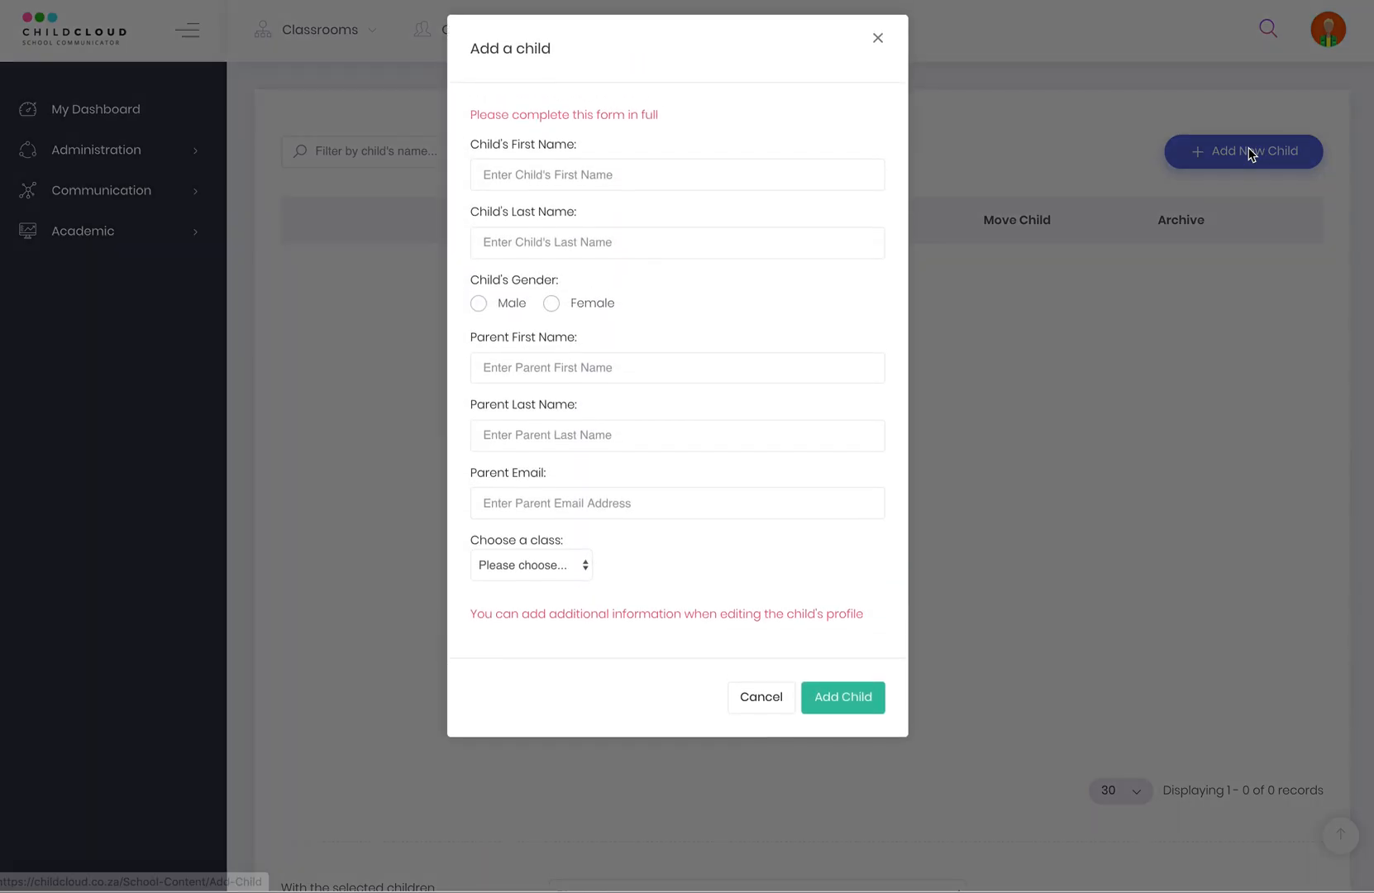
{"action": "left_click", "coordinate": [600, 183]}
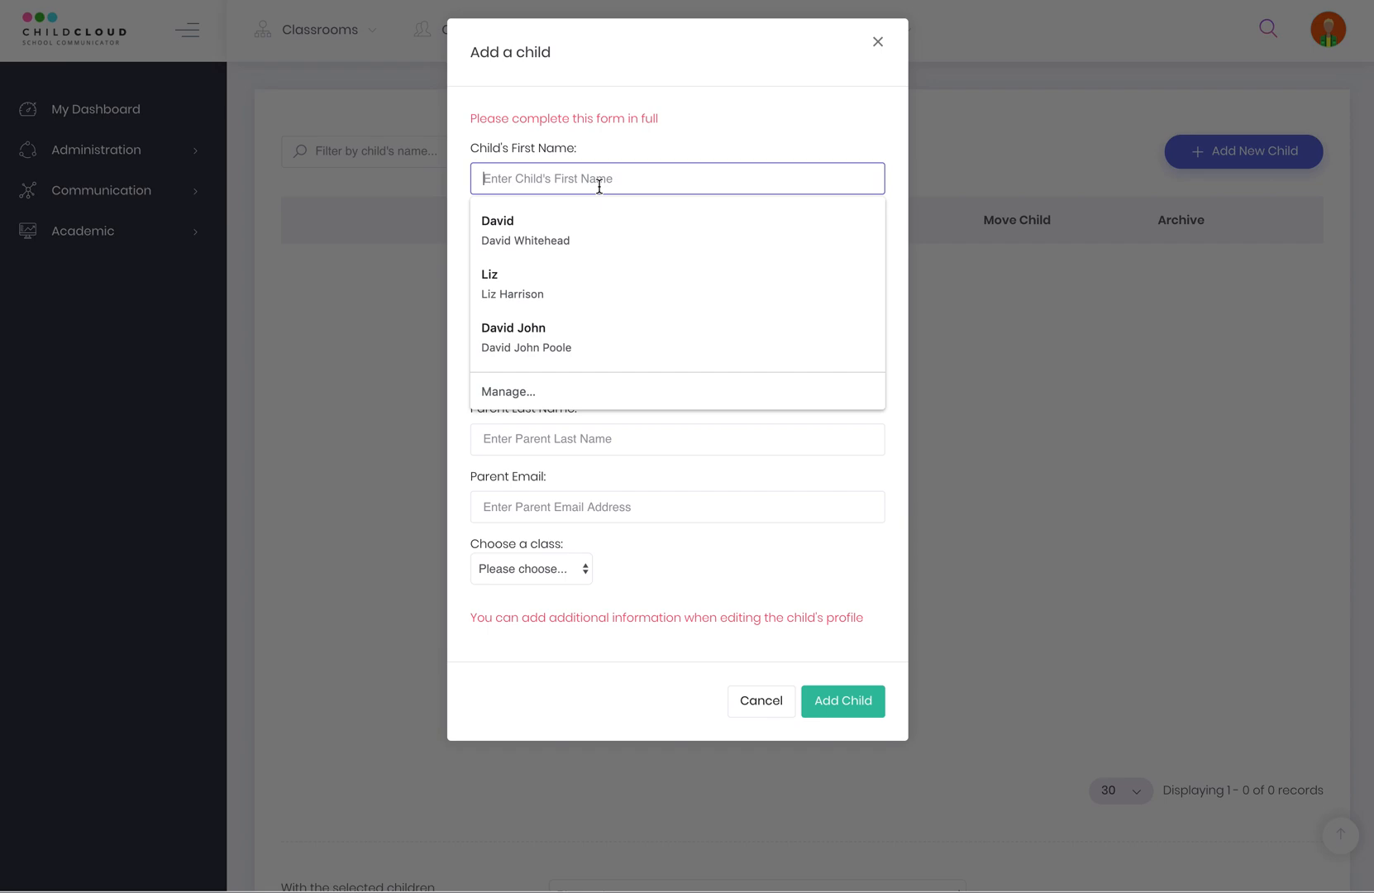
{"action": "key", "text": "Tab"}
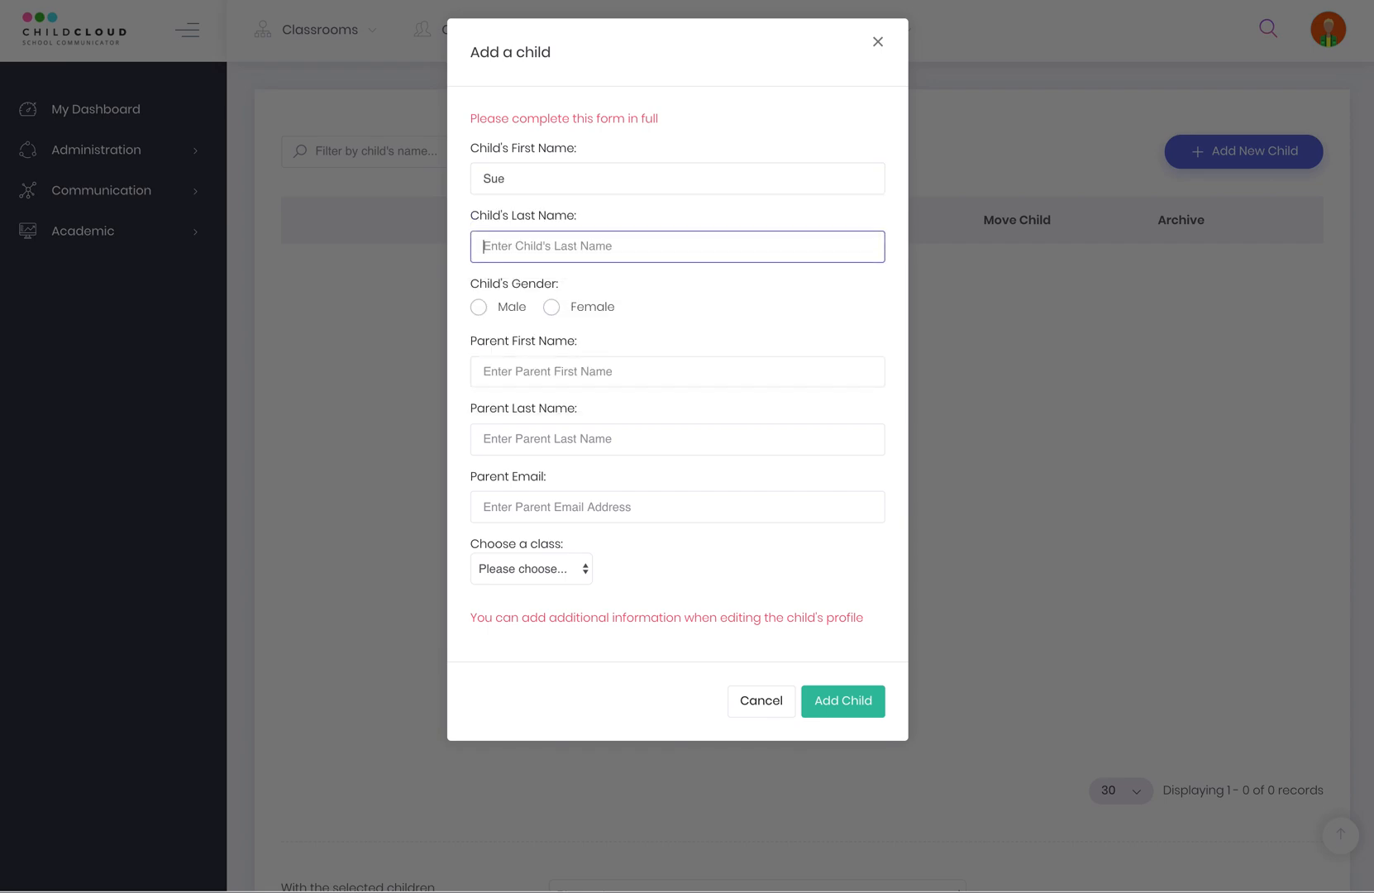
{"action": "left_click", "coordinate": [554, 308]}
Enter the parent's names and e-mail, place the child in GR10A - Grade 10, and save.
{"action": "left_click", "coordinate": [527, 372]}
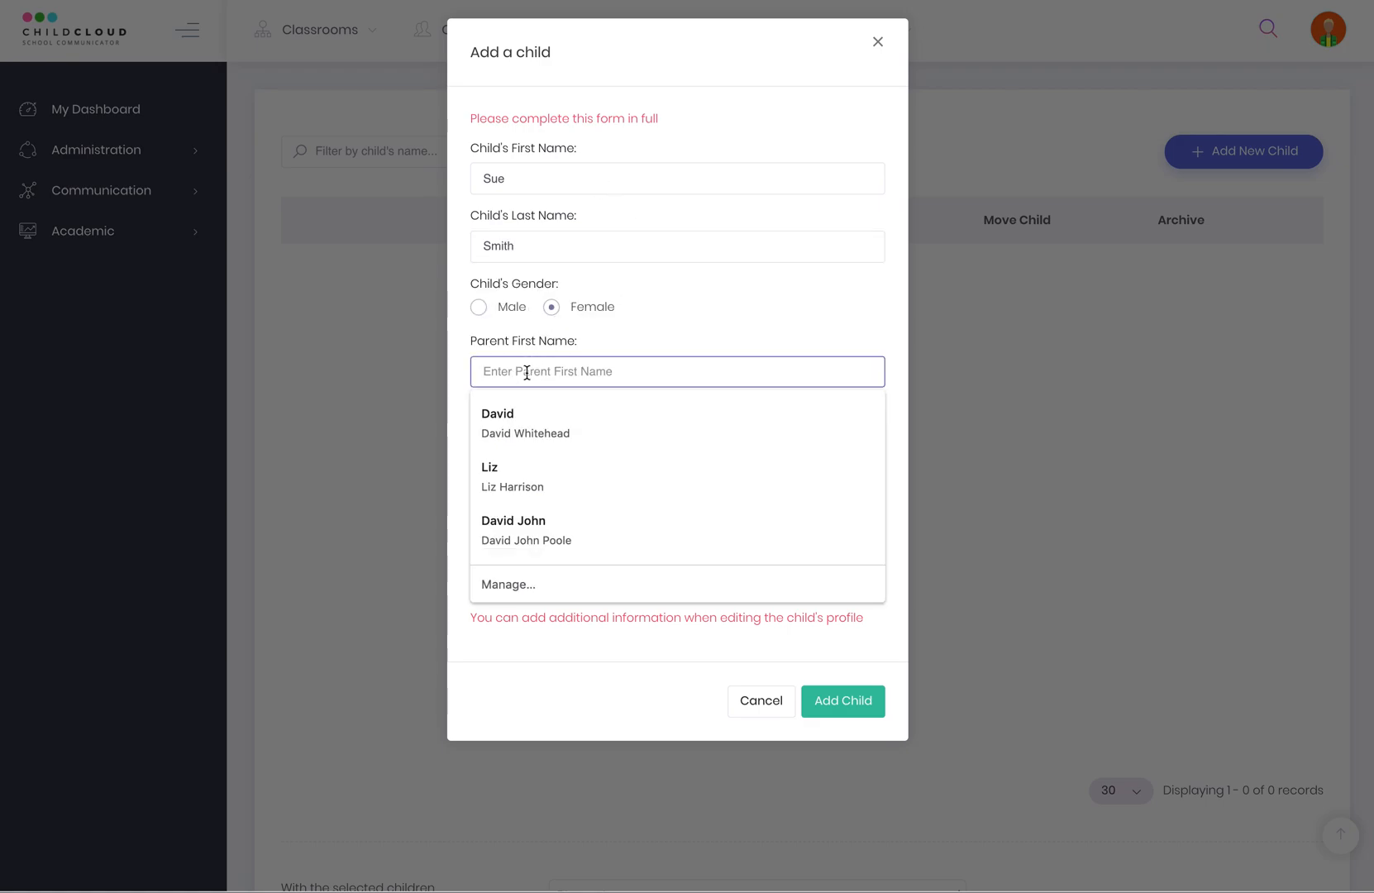
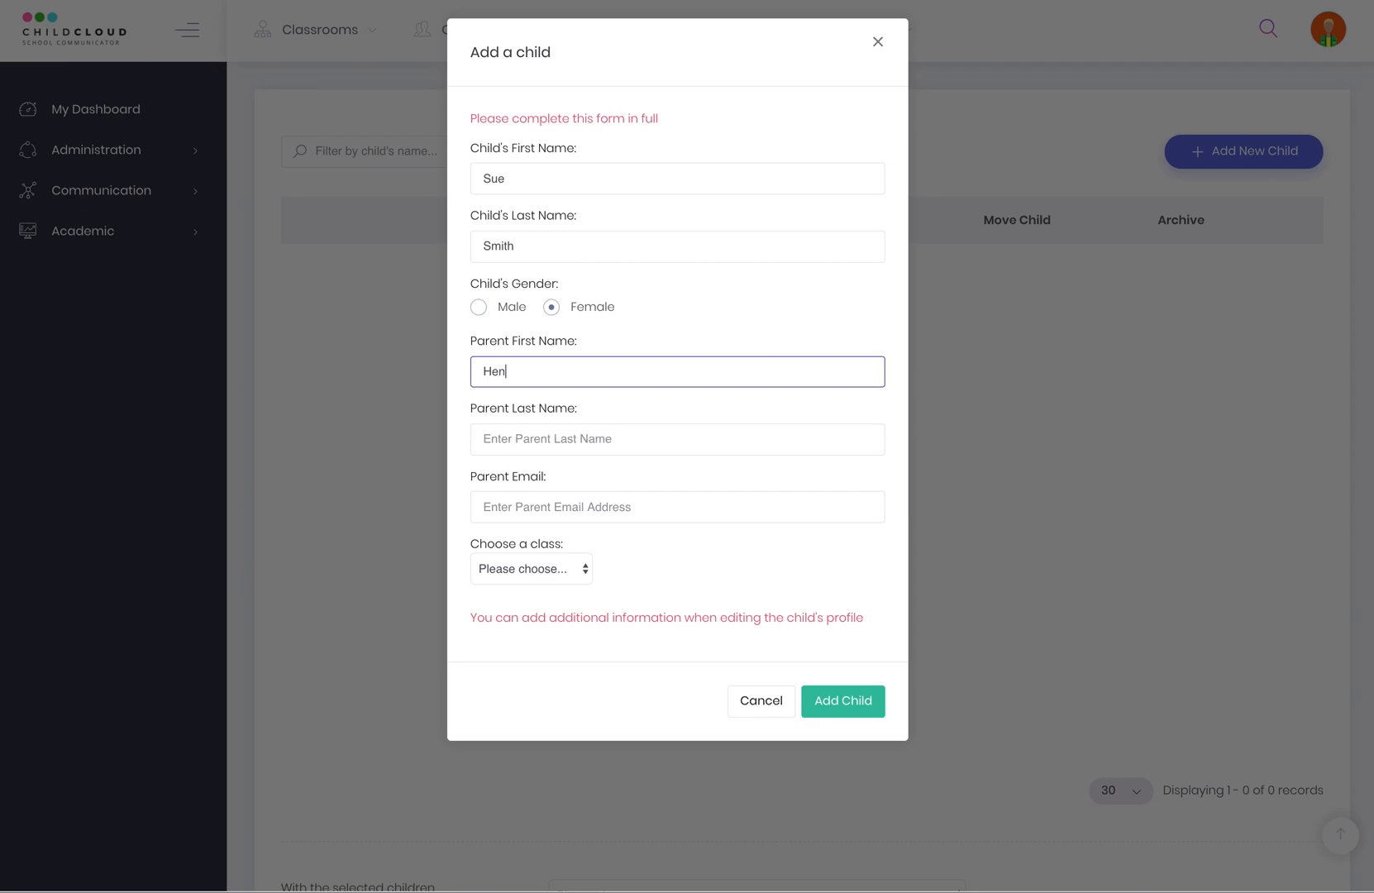
{"action": "key", "text": "BackSpace"}
{"action": "key", "text": "BackSpace"}
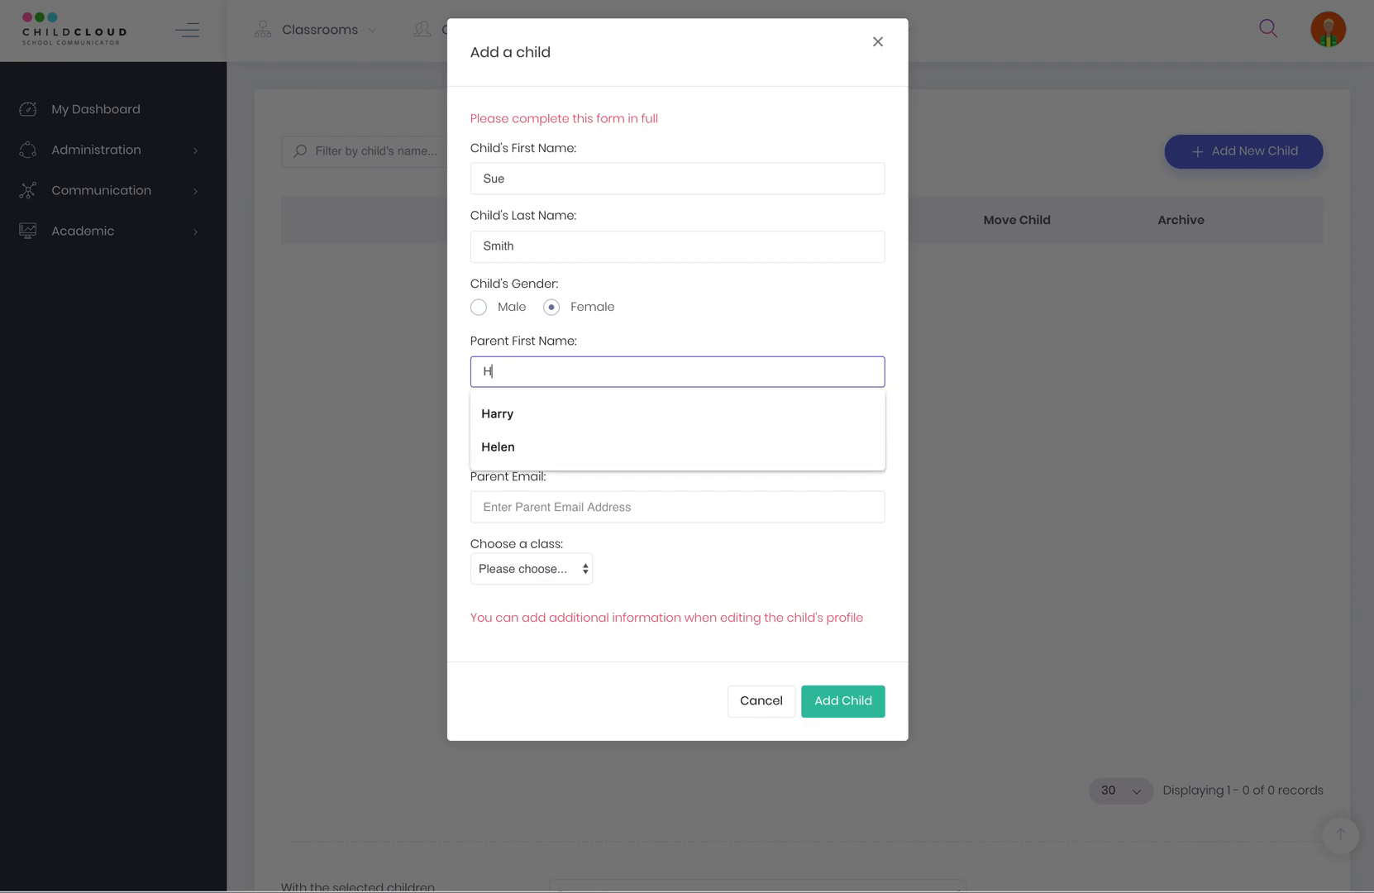
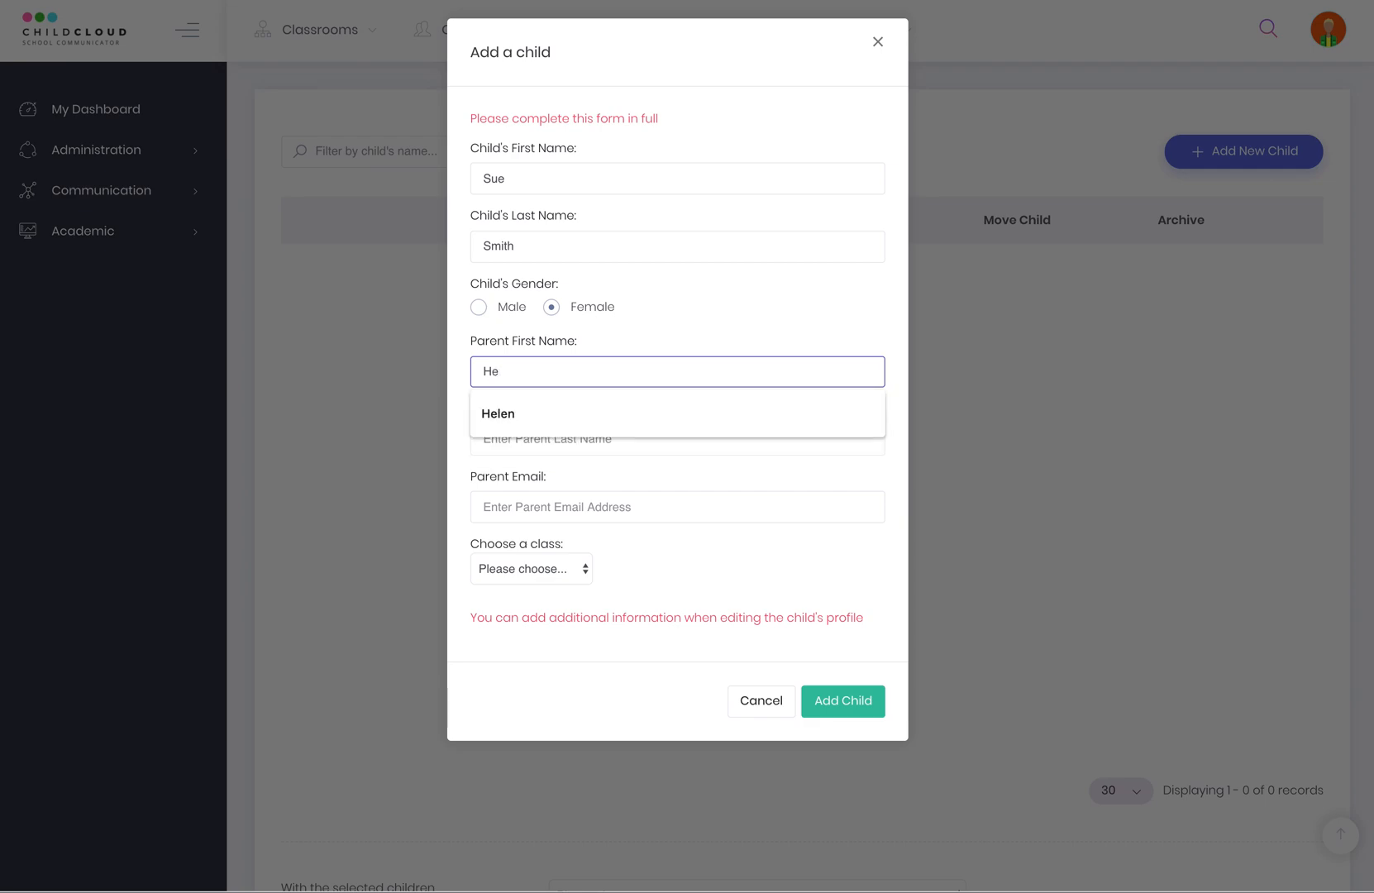
{"action": "key", "text": "Tab"}
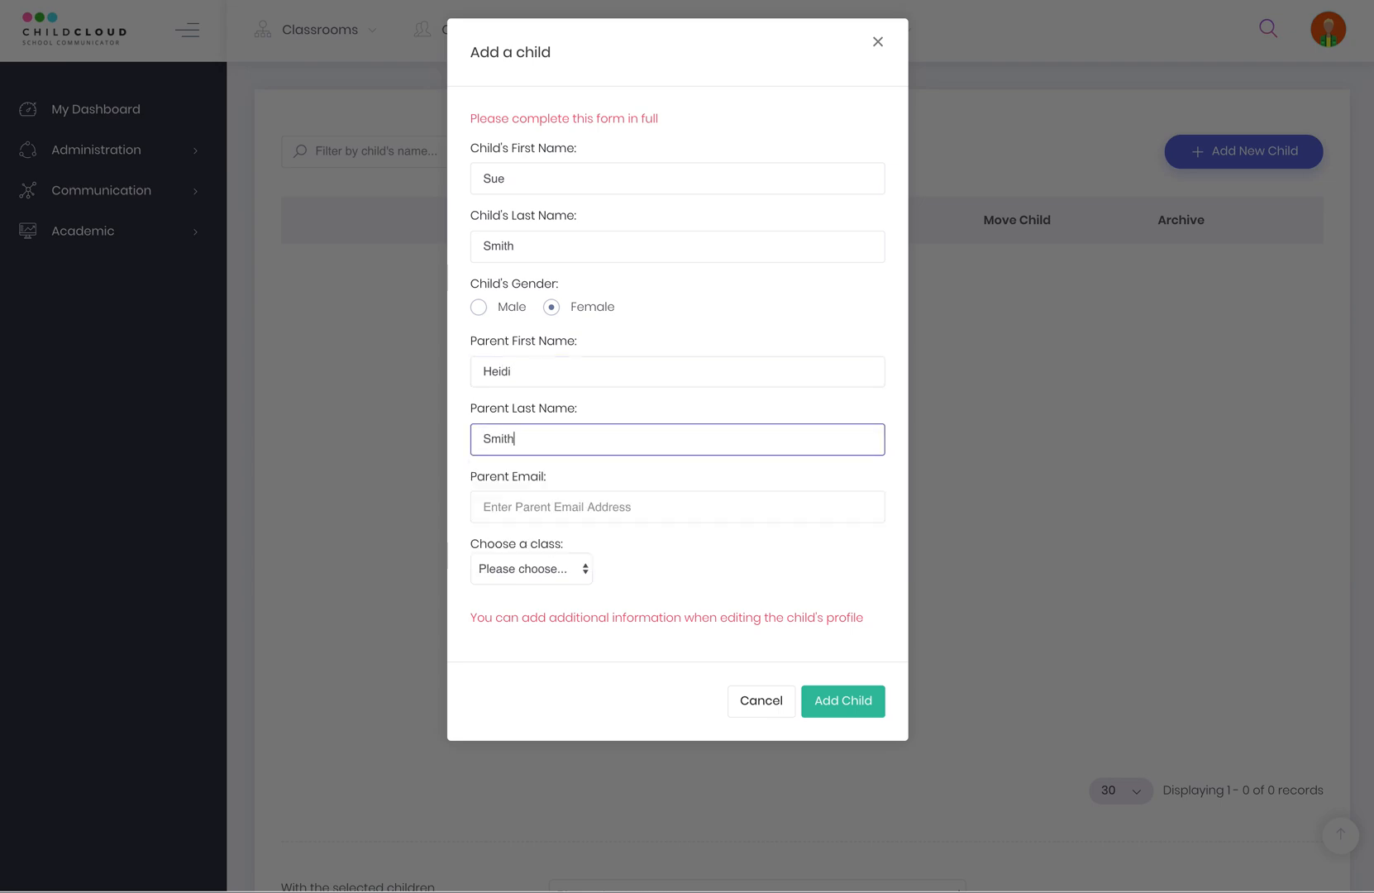
{"action": "left_click", "coordinate": [515, 502]}
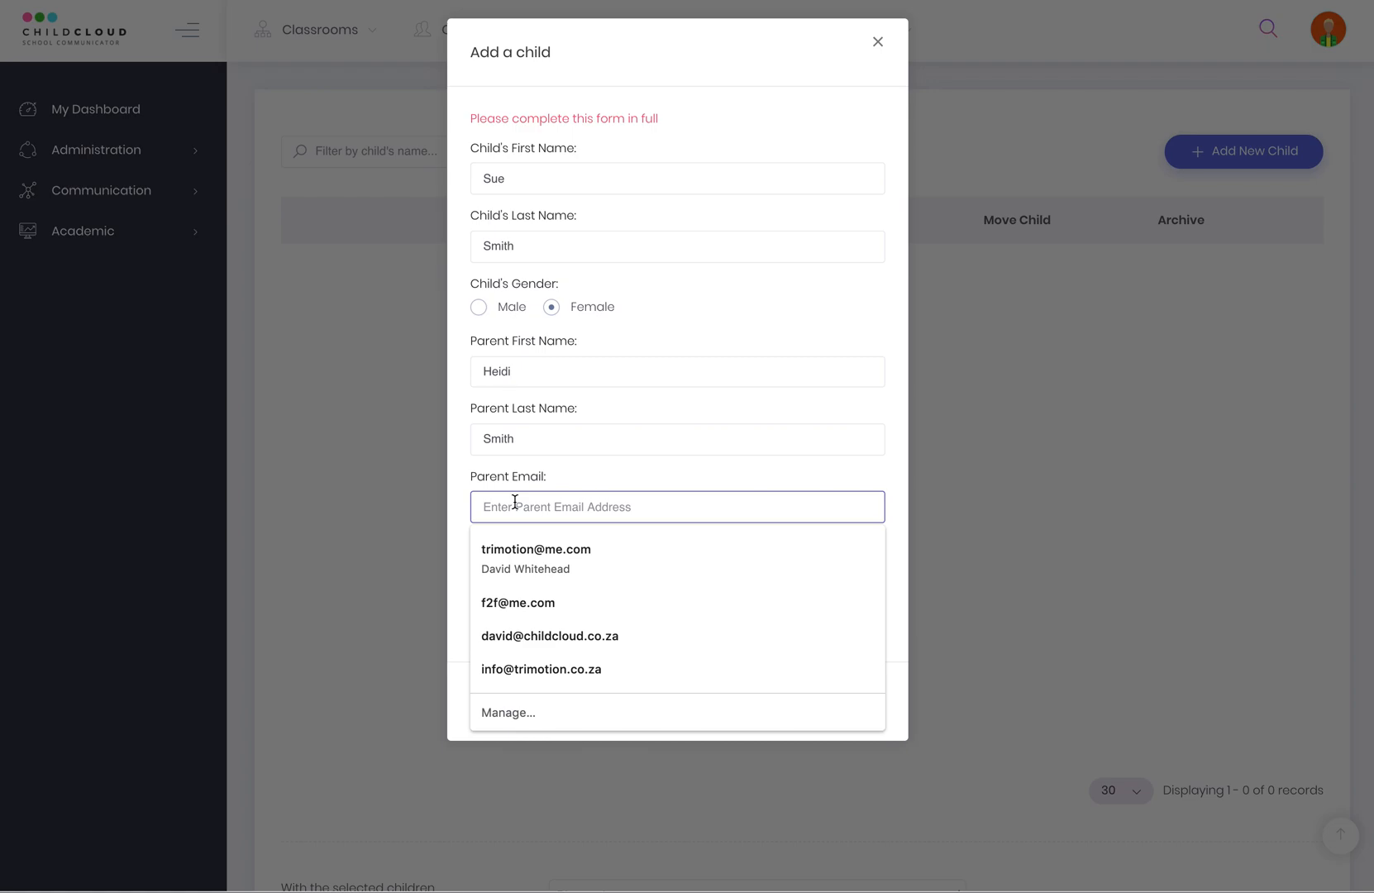
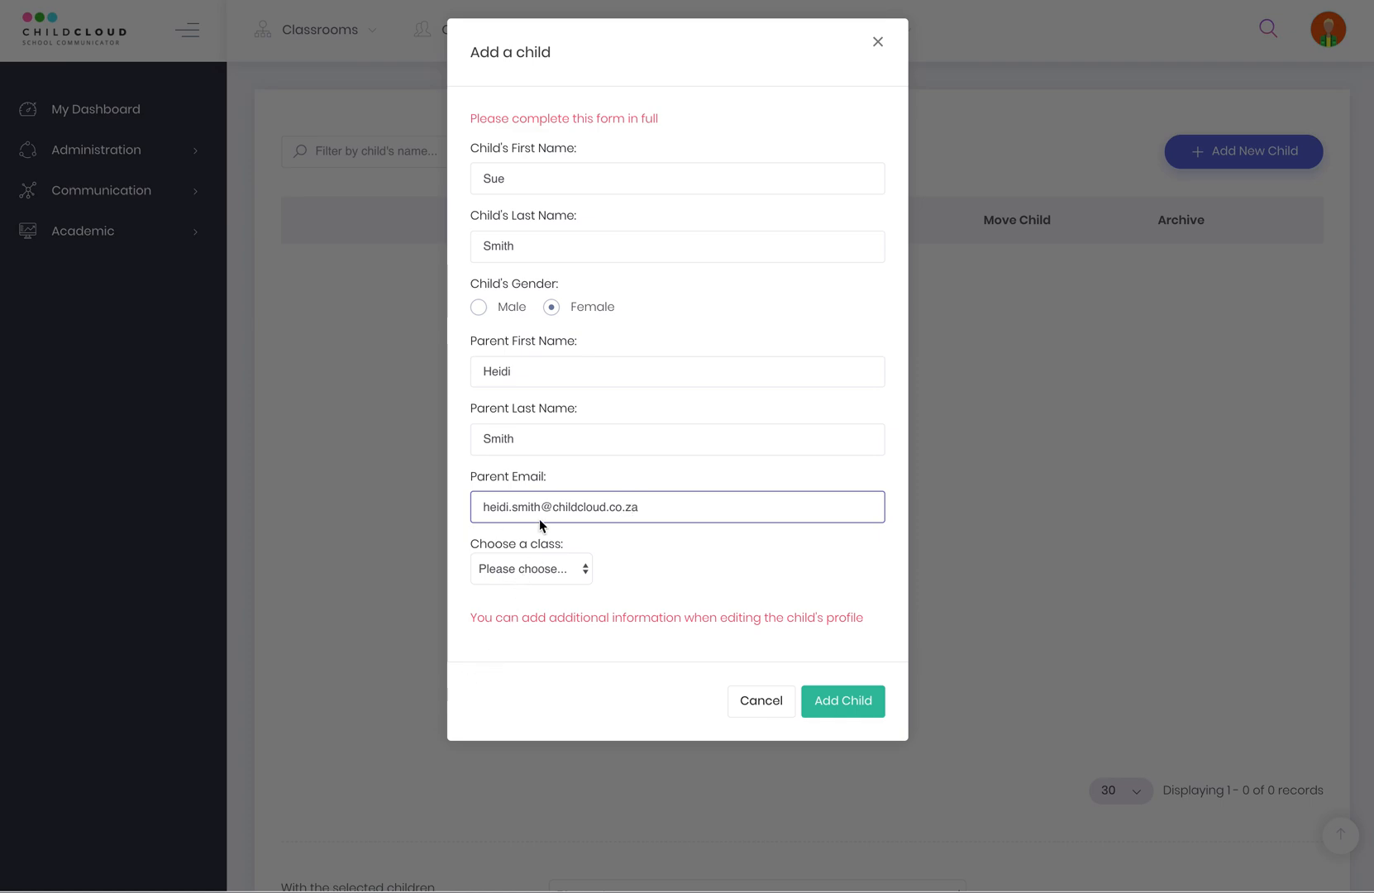
{"action": "left_click", "coordinate": [547, 578]}
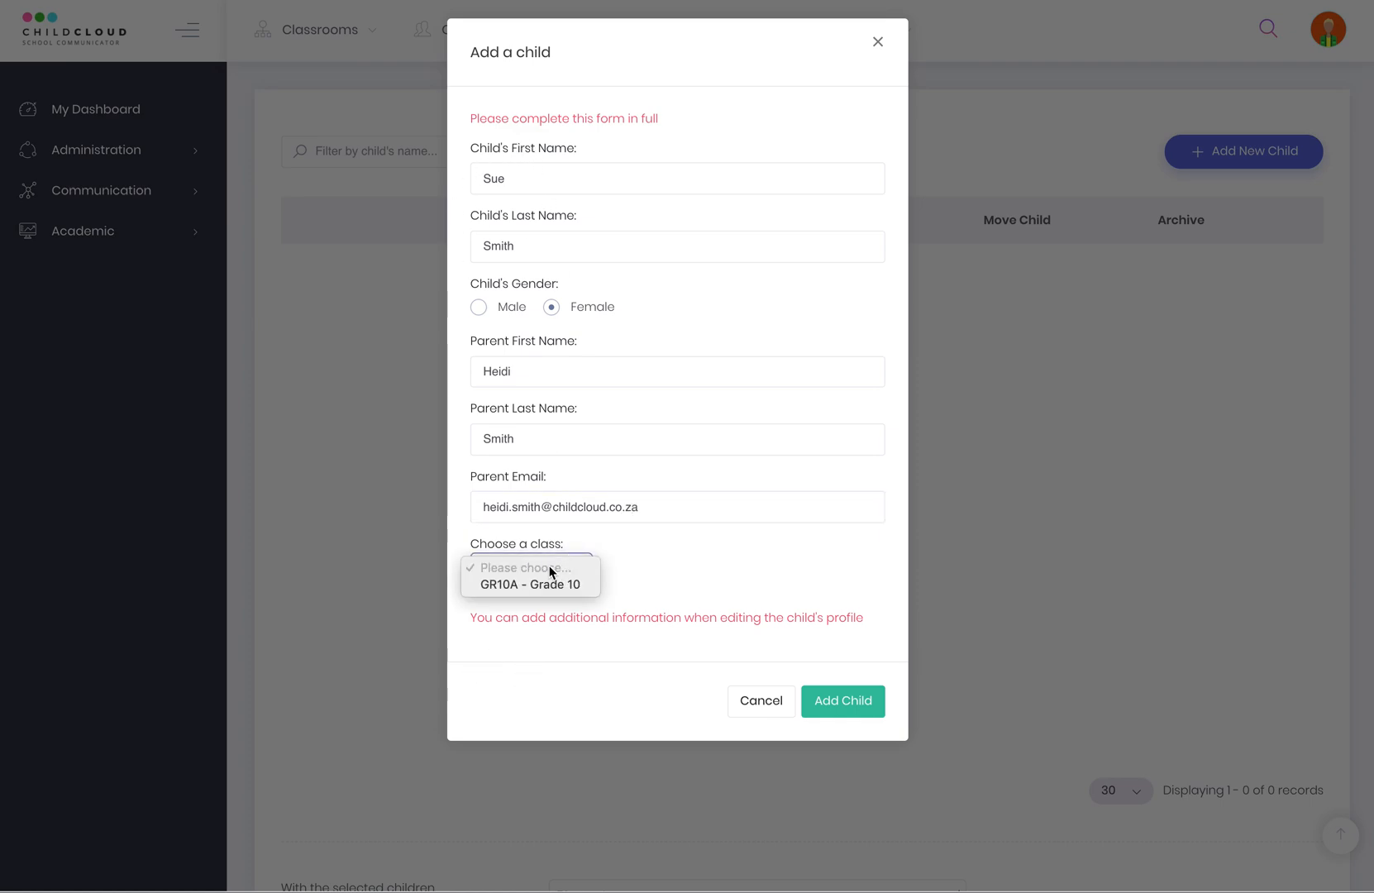
{"action": "left_click", "coordinate": [541, 584]}
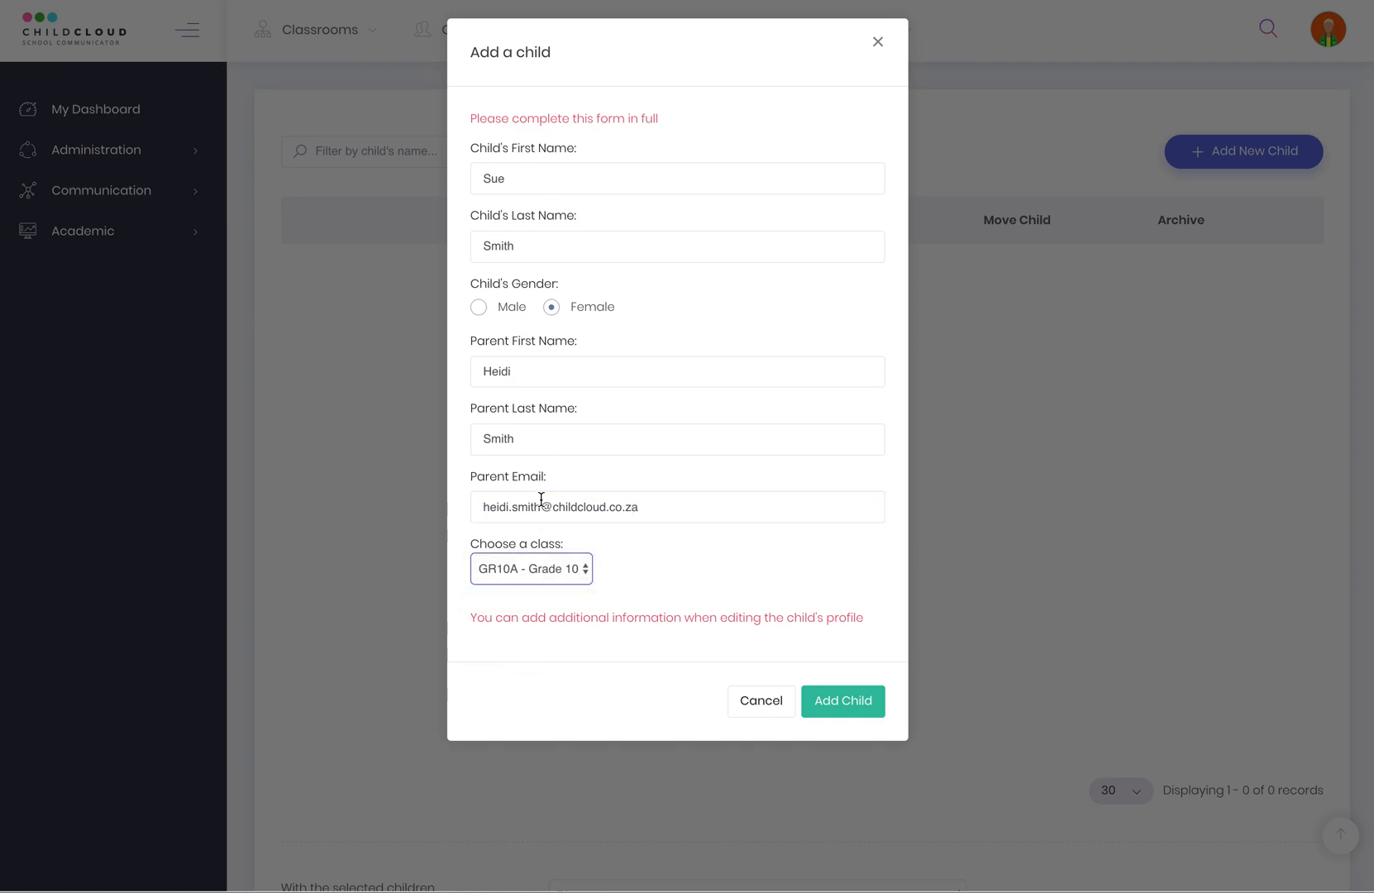
{"action": "left_click", "coordinate": [844, 702]}
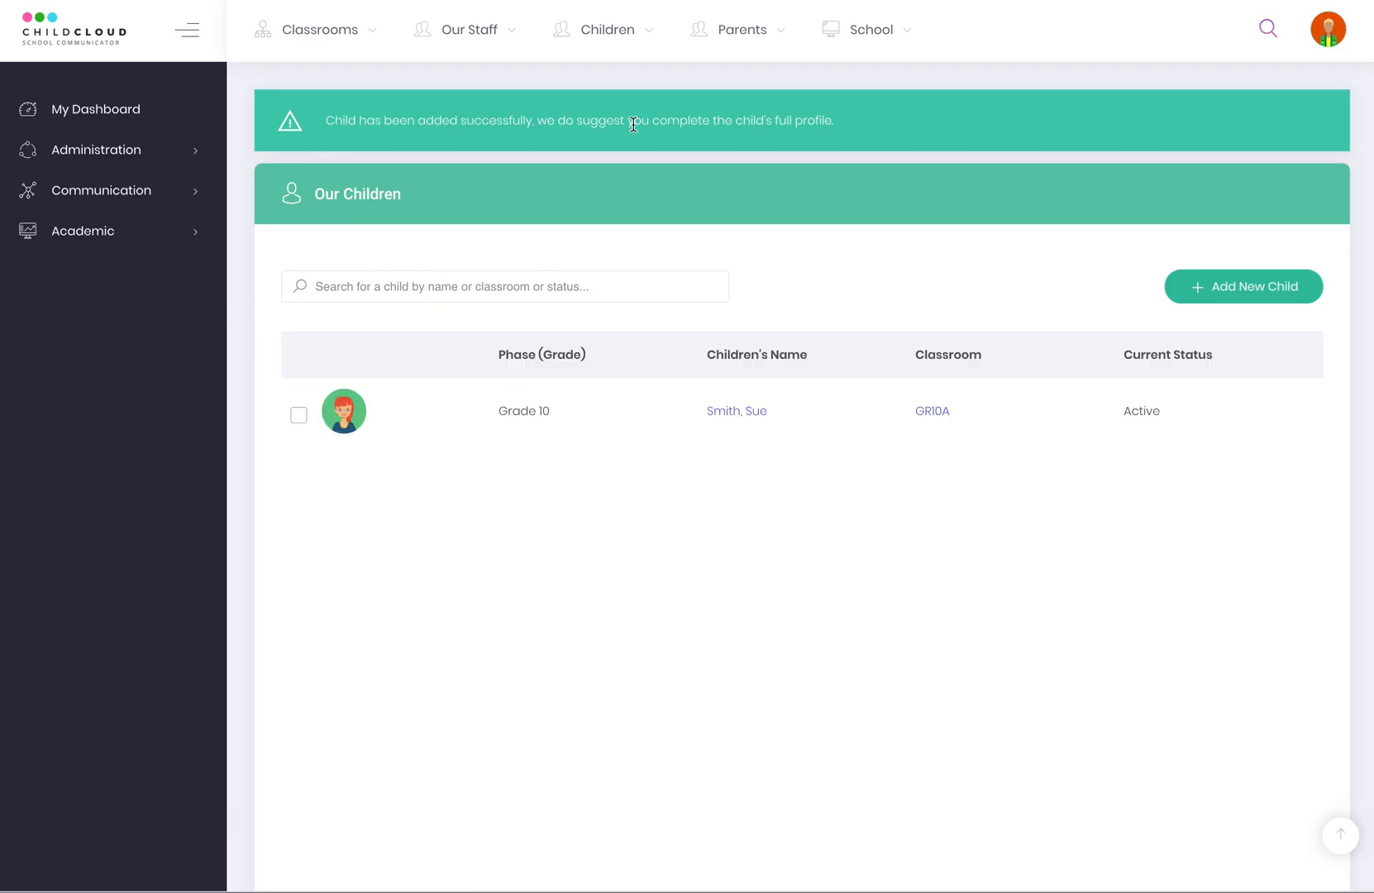
Check GR10A's child and parent counts, then view the Our Parents active list.
{"action": "left_click", "coordinate": [320, 40]}
{"action": "left_click", "coordinate": [331, 103]}
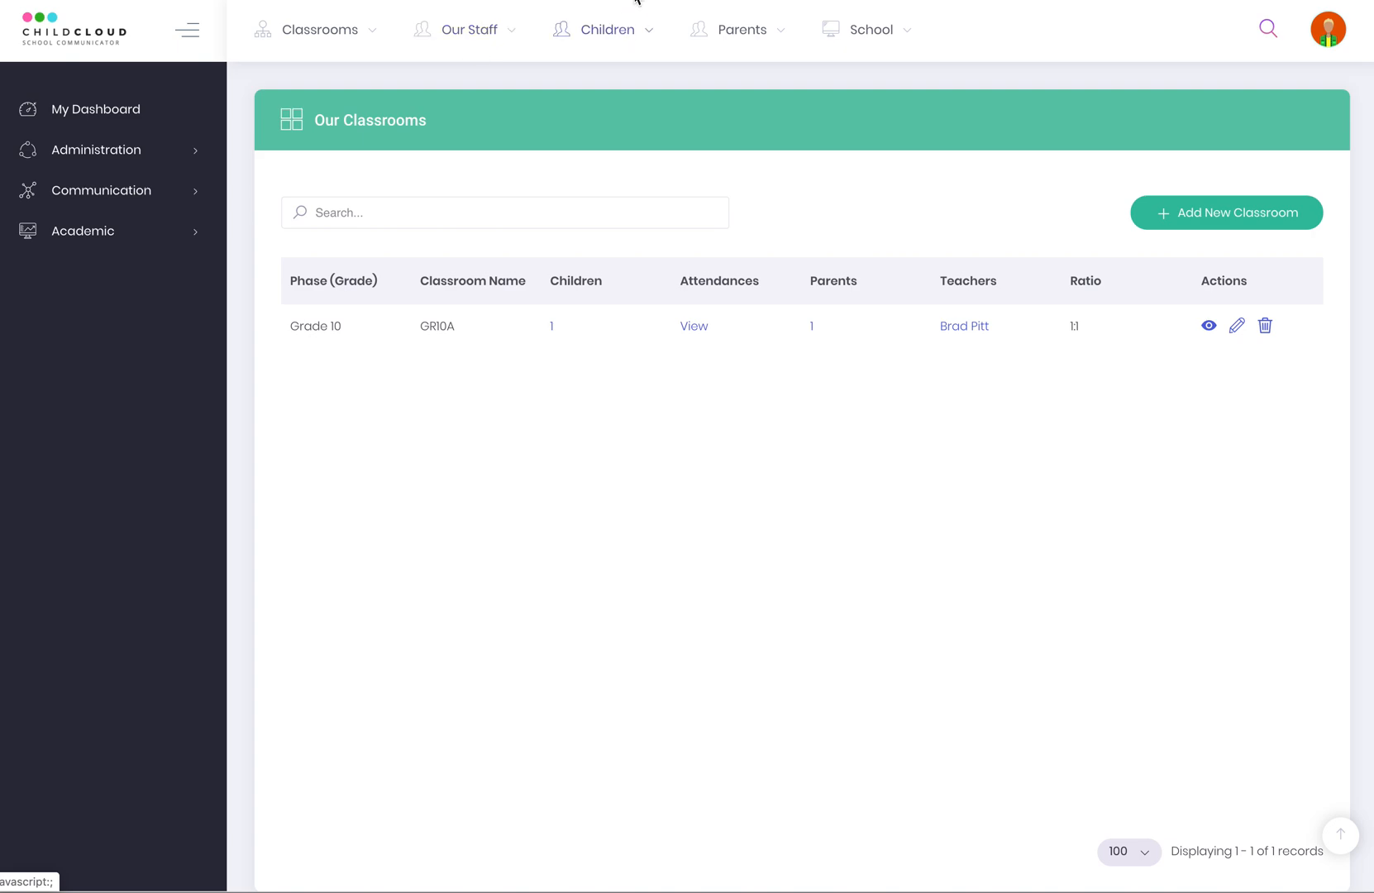
{"action": "left_click", "coordinate": [744, 33]}
{"action": "left_click", "coordinate": [764, 110]}
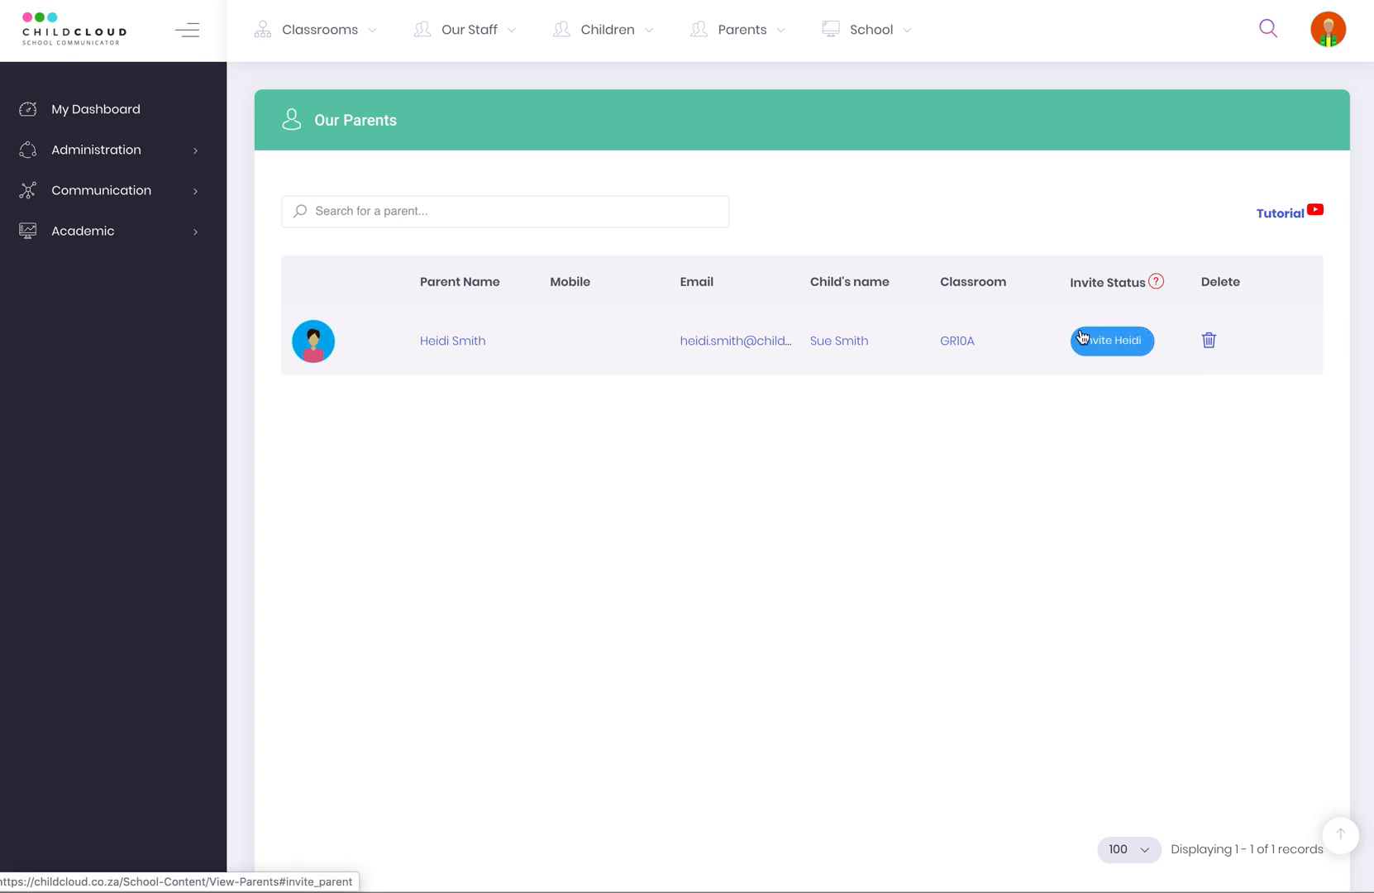
{"action": "left_click", "coordinate": [1106, 345]}
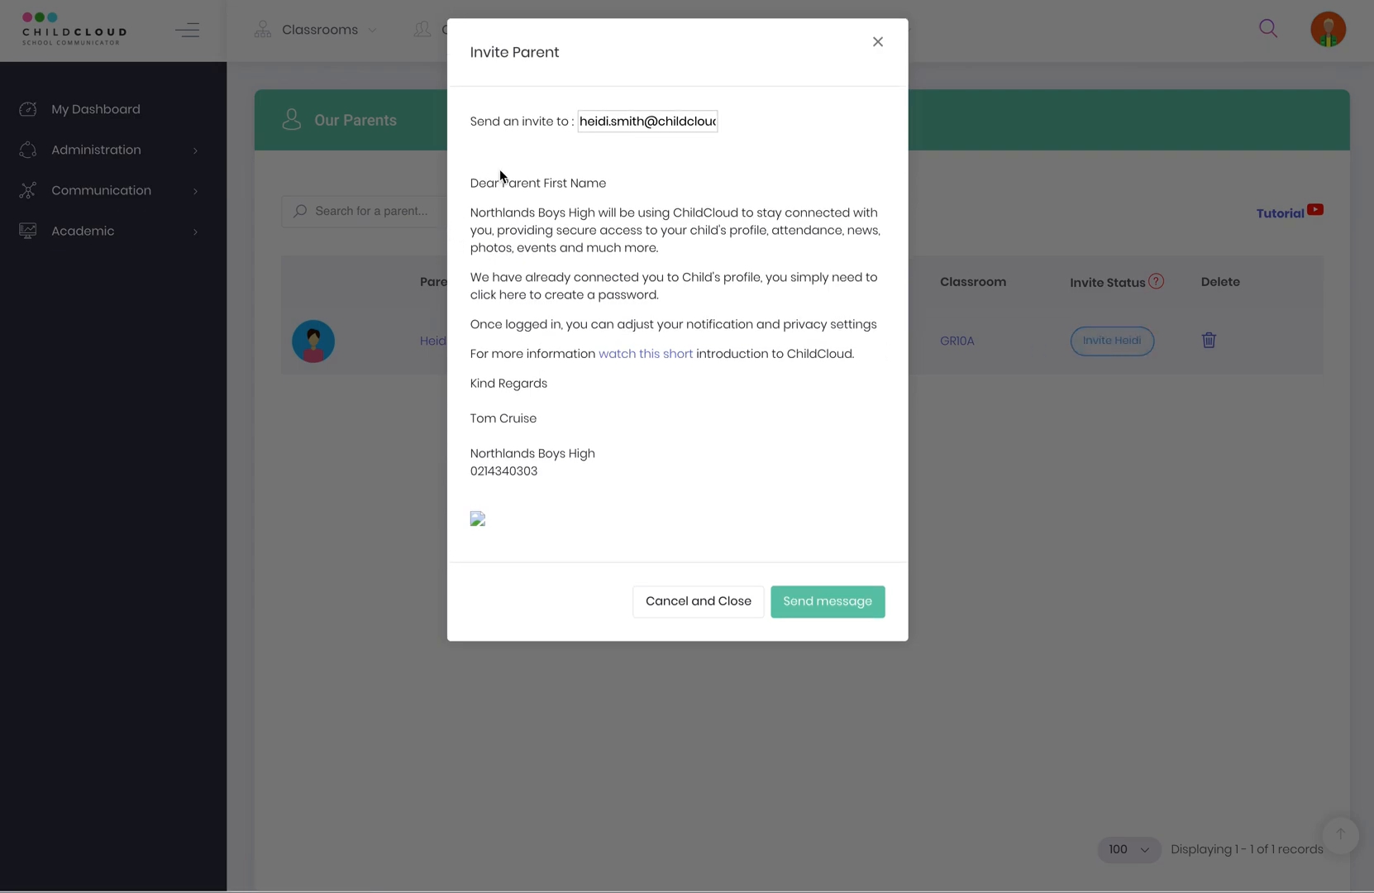
{"action": "left_click", "coordinate": [879, 42]}
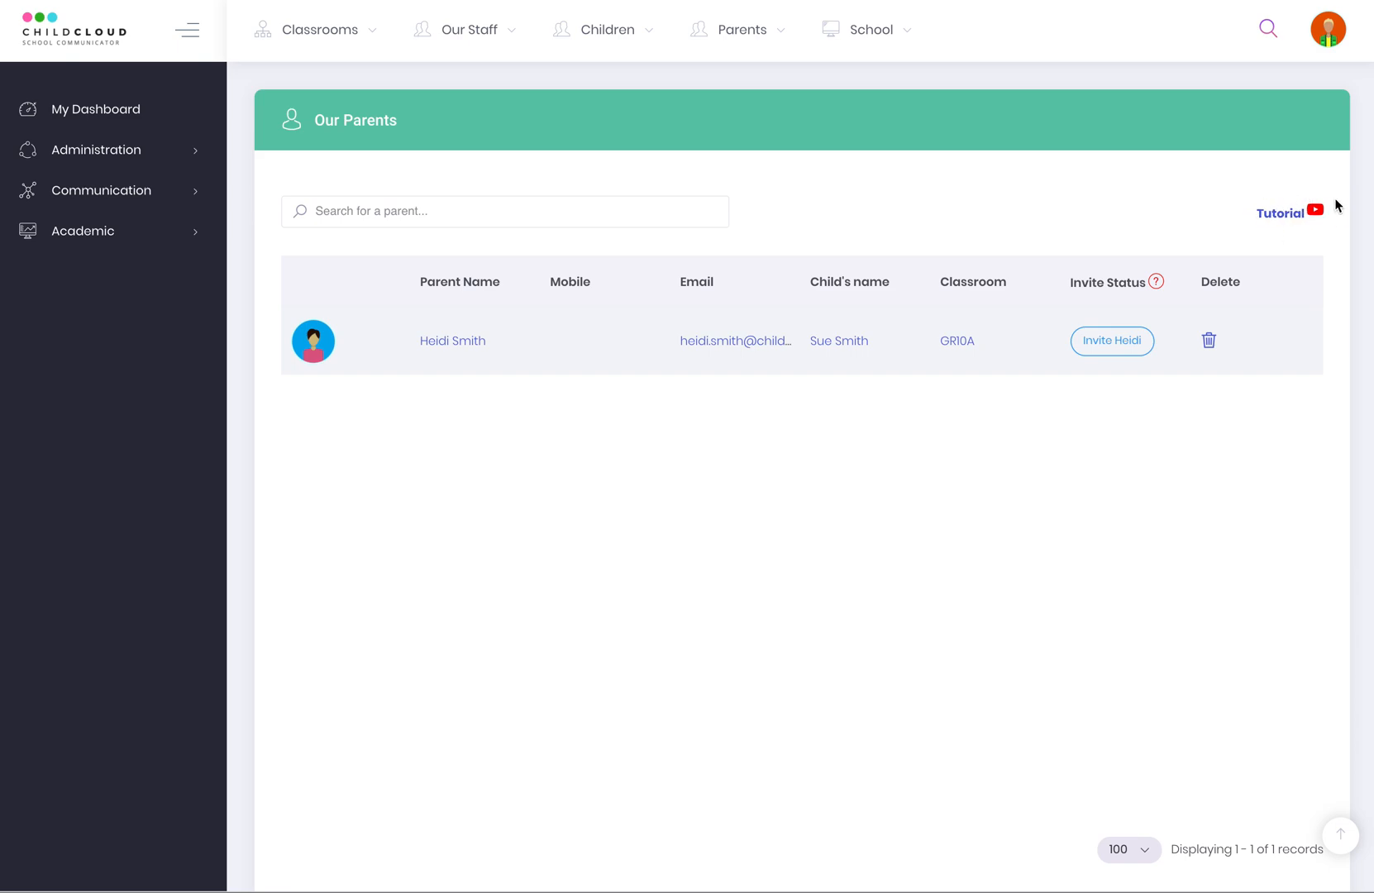
{"action": "left_click", "coordinate": [1156, 282]}
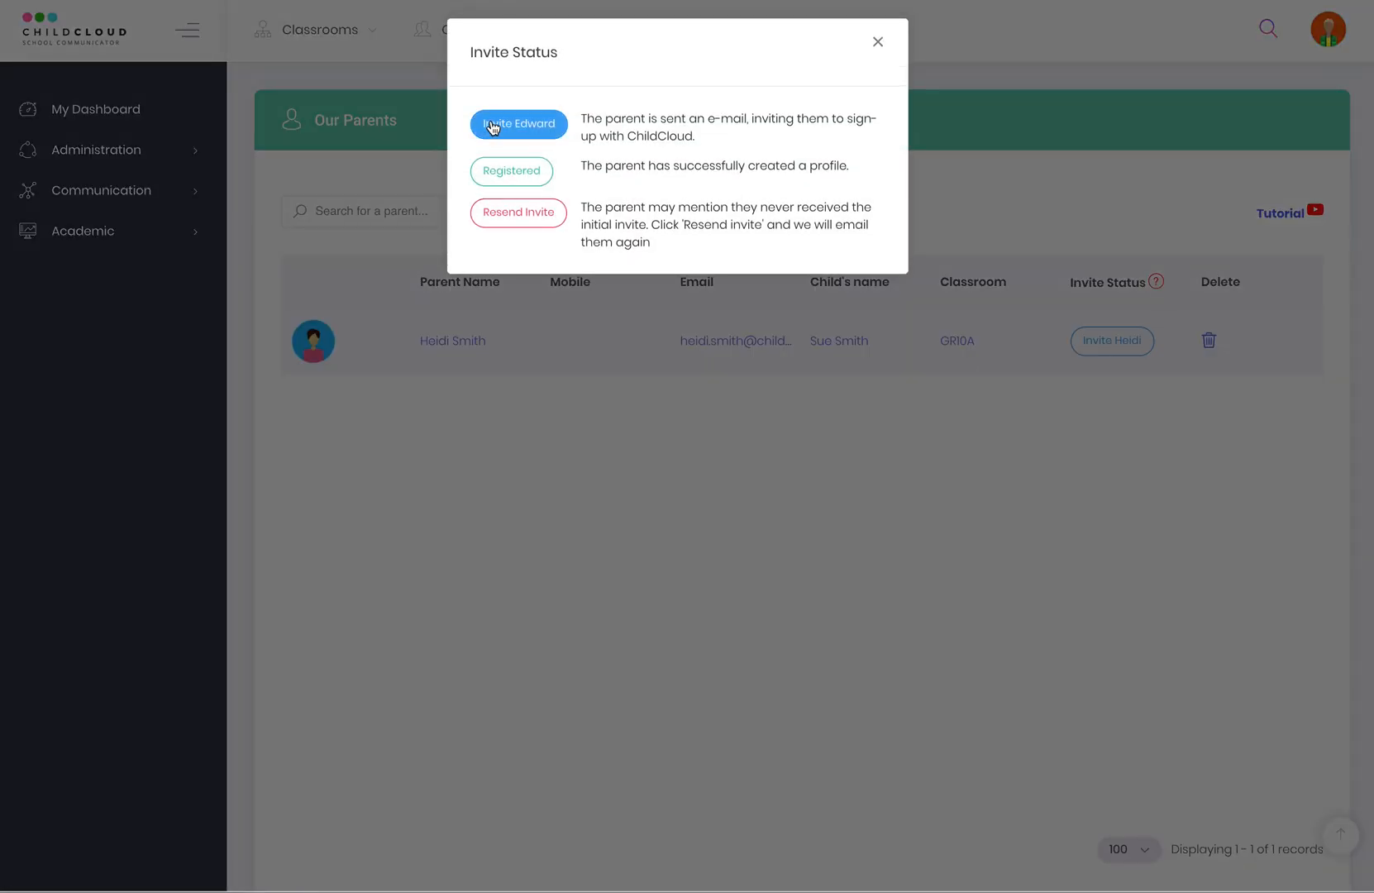
{"action": "left_click", "coordinate": [879, 44]}
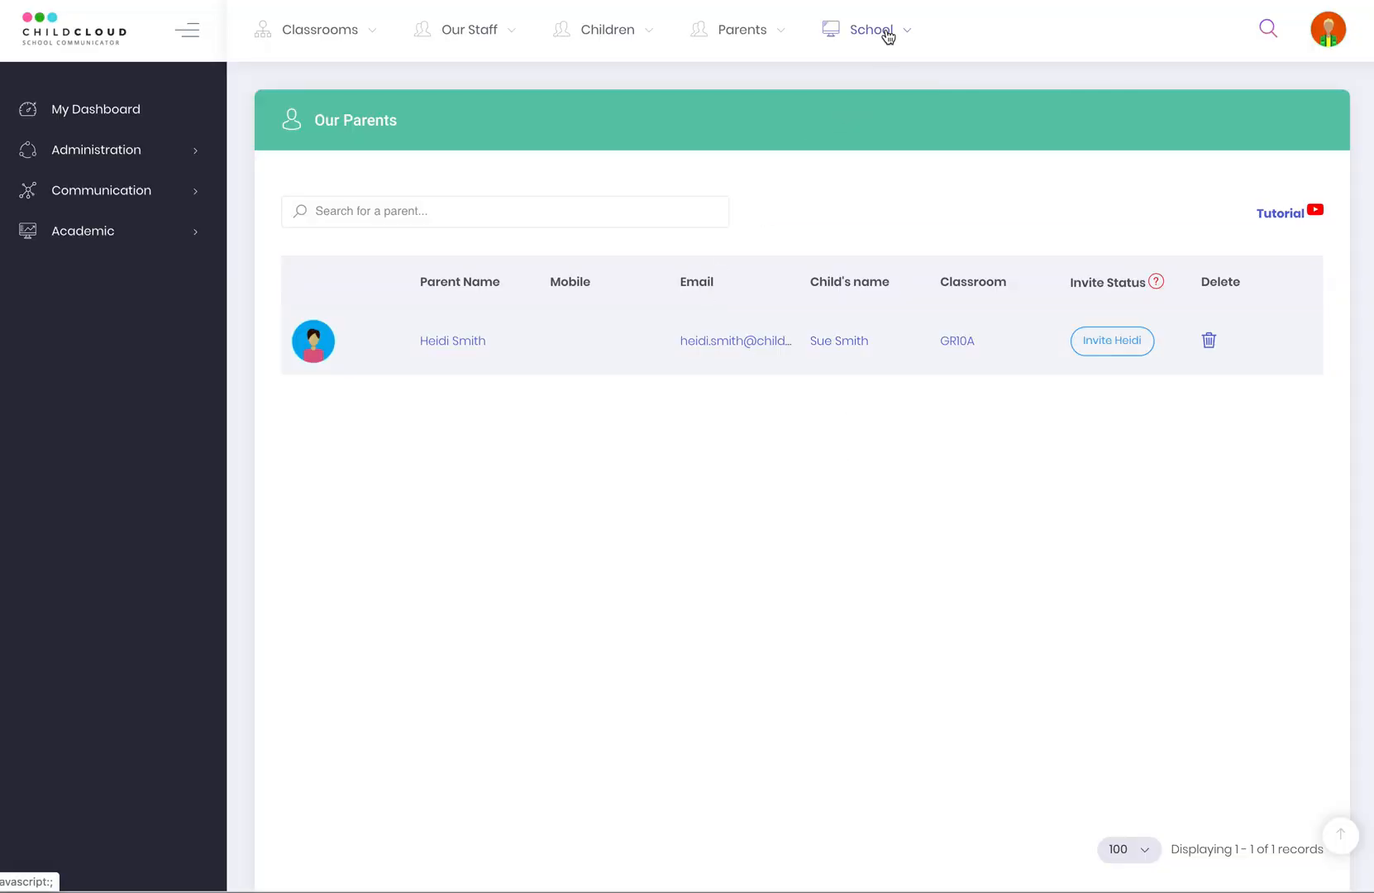
{"action": "left_click", "coordinate": [860, 30]}
Open the school profile and scroll through its details.
{"action": "left_click", "coordinate": [869, 100]}
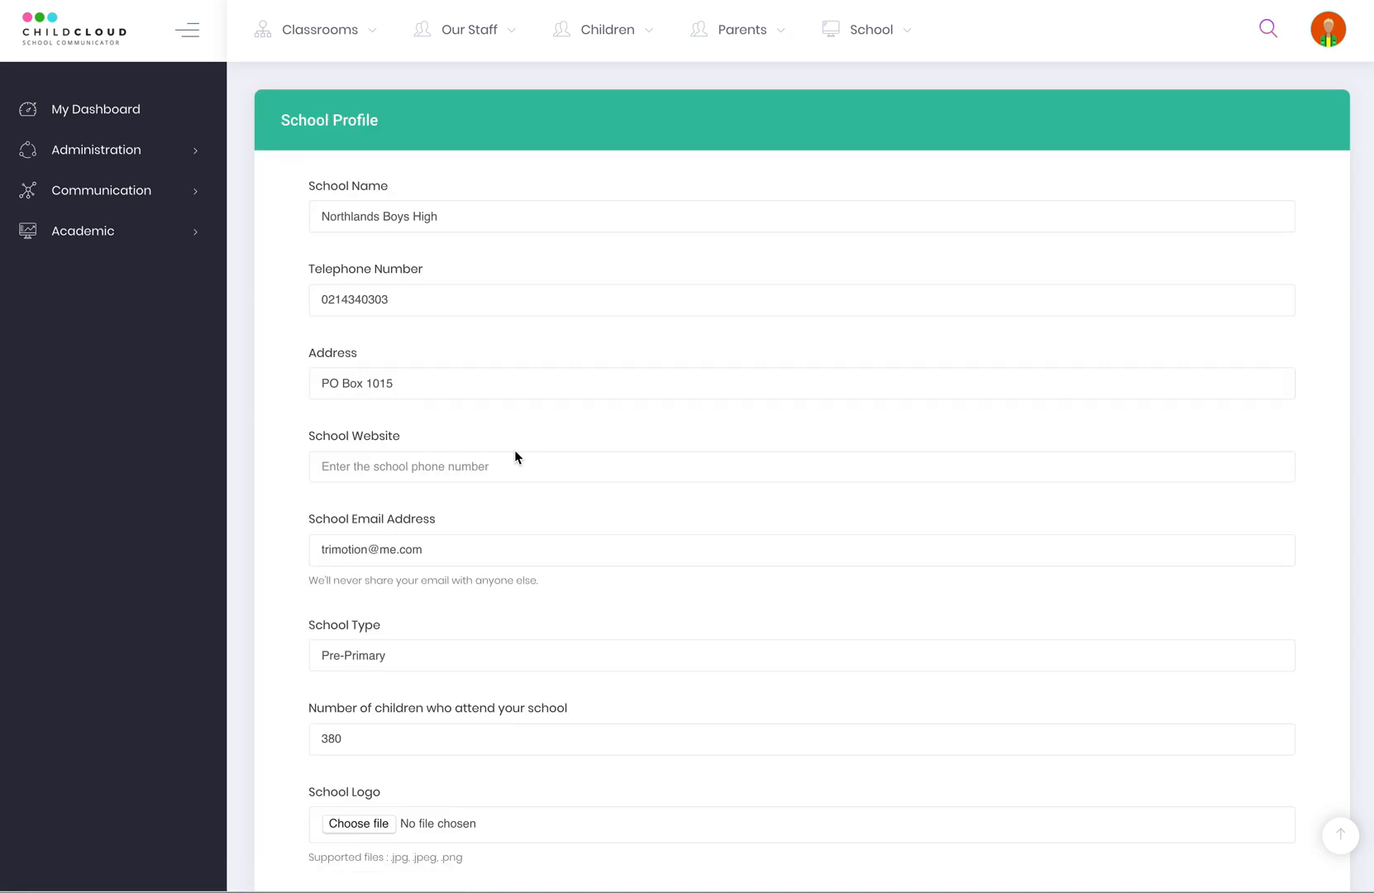
{"action": "scroll", "coordinate": [567, 513], "scroll_direction": "down", "scroll_amount": 3}
{"action": "scroll", "coordinate": [537, 491], "scroll_direction": "up", "scroll_amount": 2}
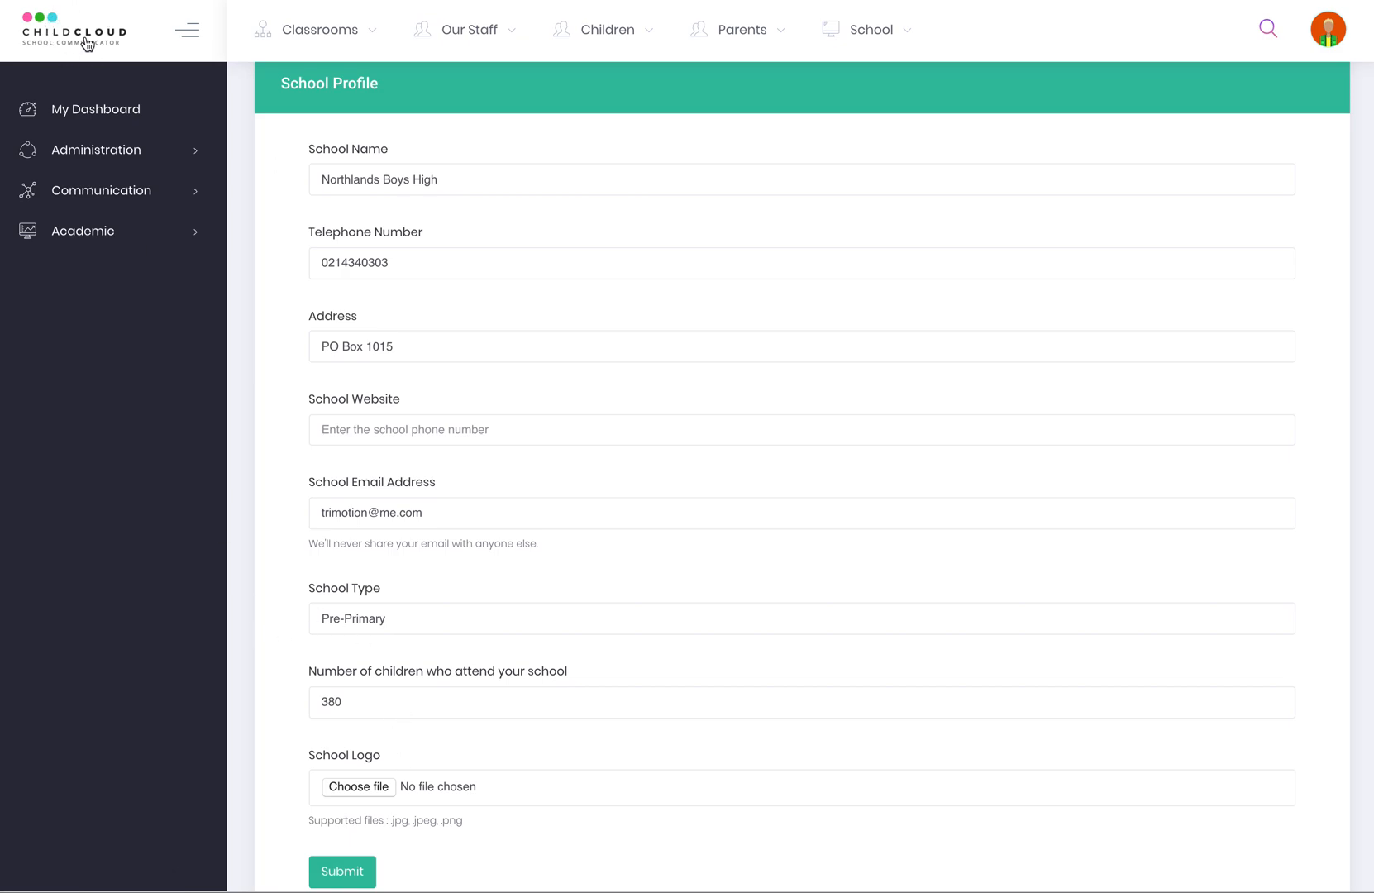
Review the module and notification toggles in School Settings, then show the 2020 term dates.
{"action": "left_click", "coordinate": [878, 34]}
{"action": "left_click", "coordinate": [888, 141]}
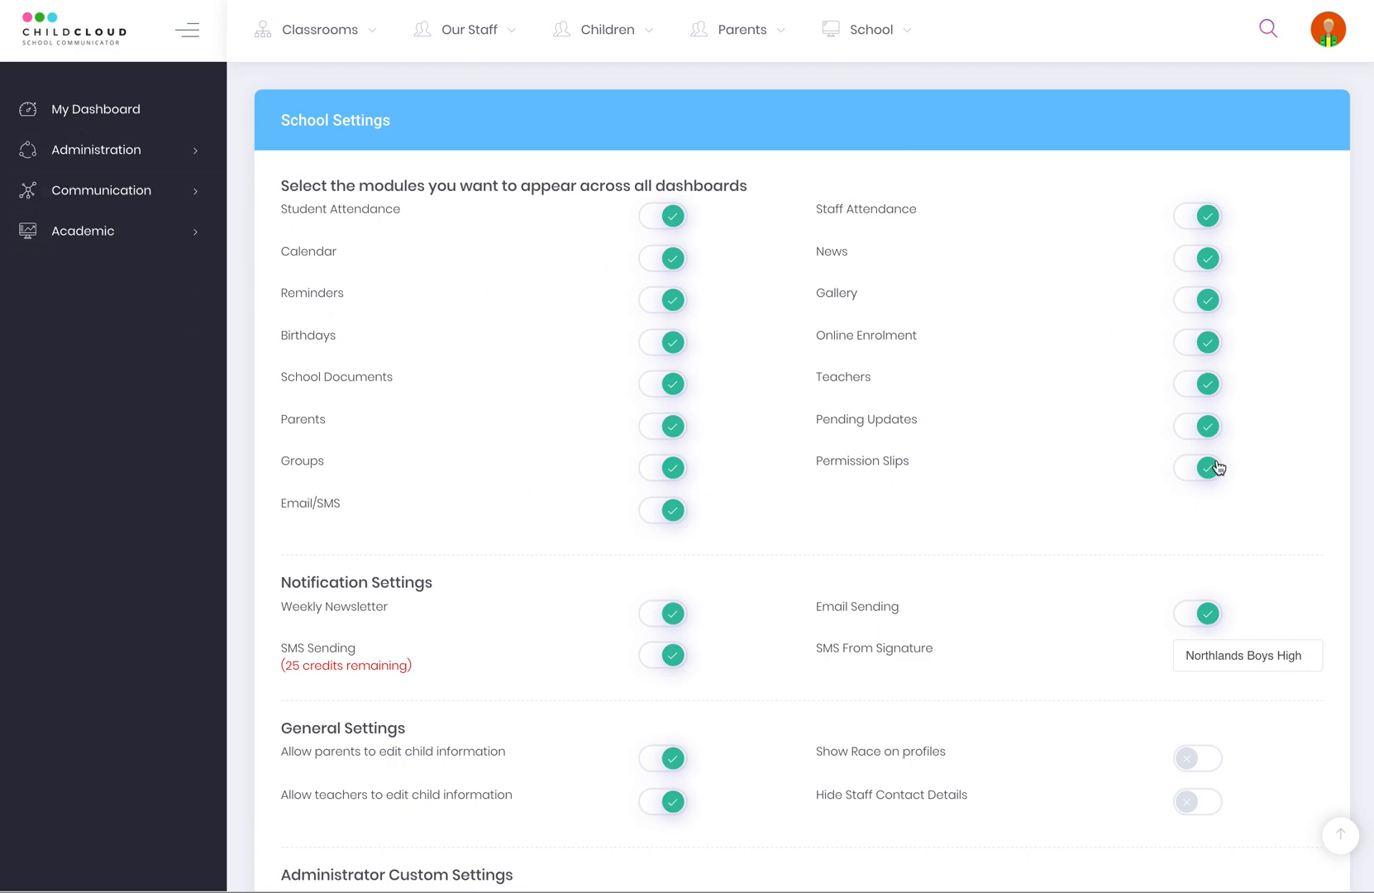
{"action": "scroll", "coordinate": [567, 438], "scroll_direction": "down", "scroll_amount": 2}
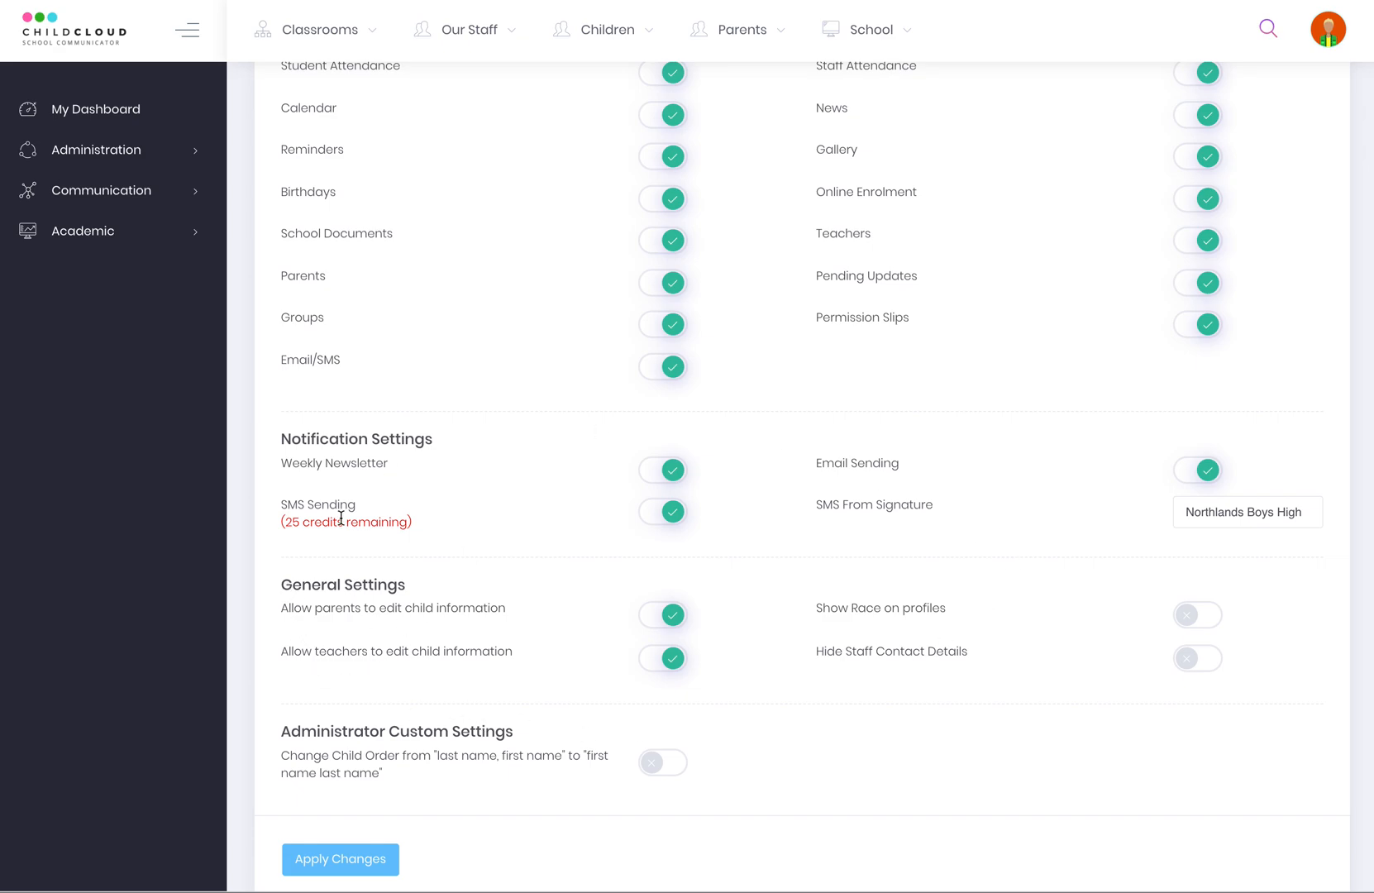
{"action": "scroll", "coordinate": [989, 506], "scroll_direction": "up", "scroll_amount": 2}
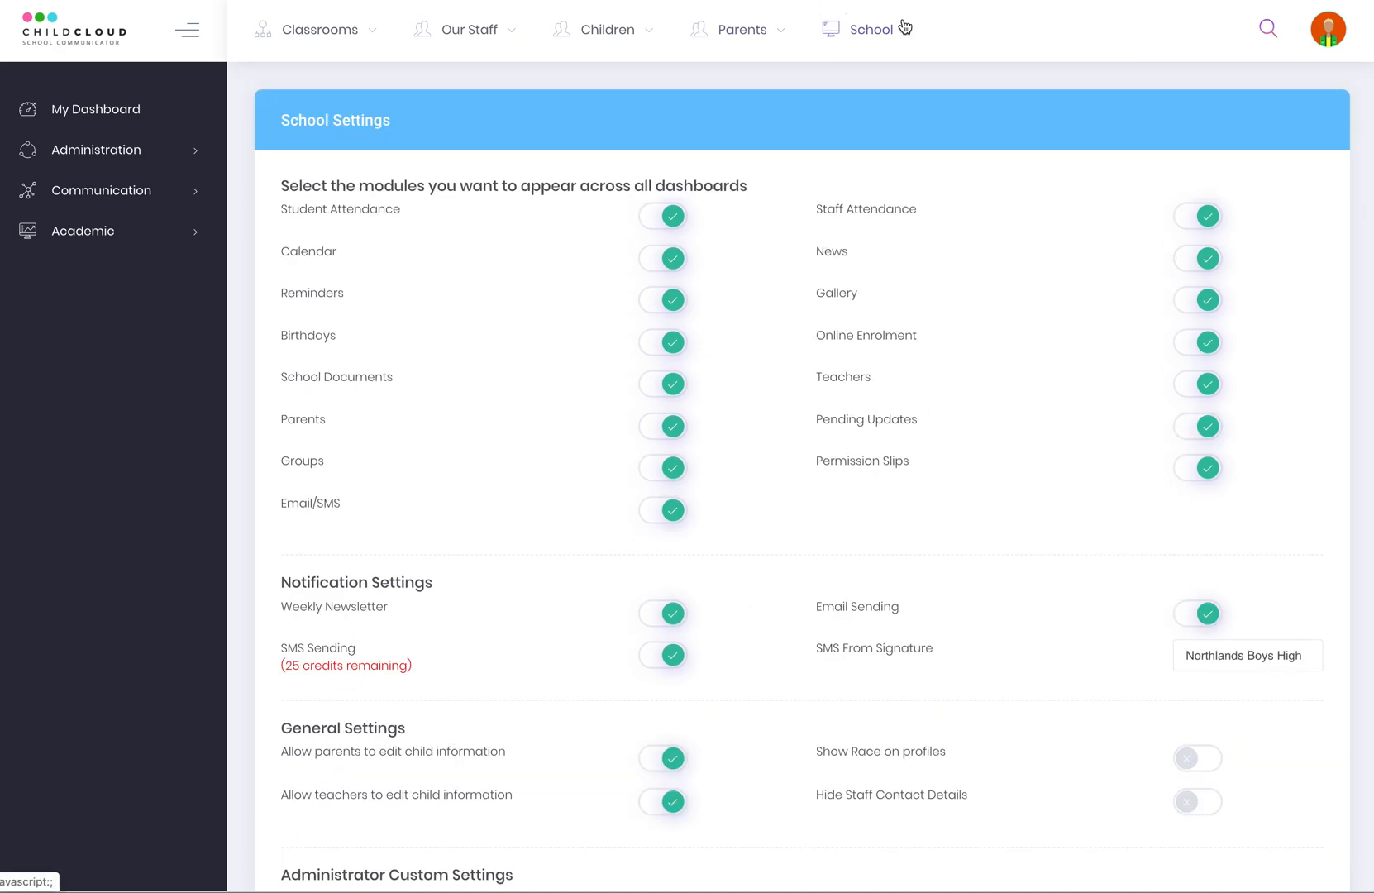
{"action": "left_click", "coordinate": [865, 33]}
{"action": "left_click", "coordinate": [895, 175]}
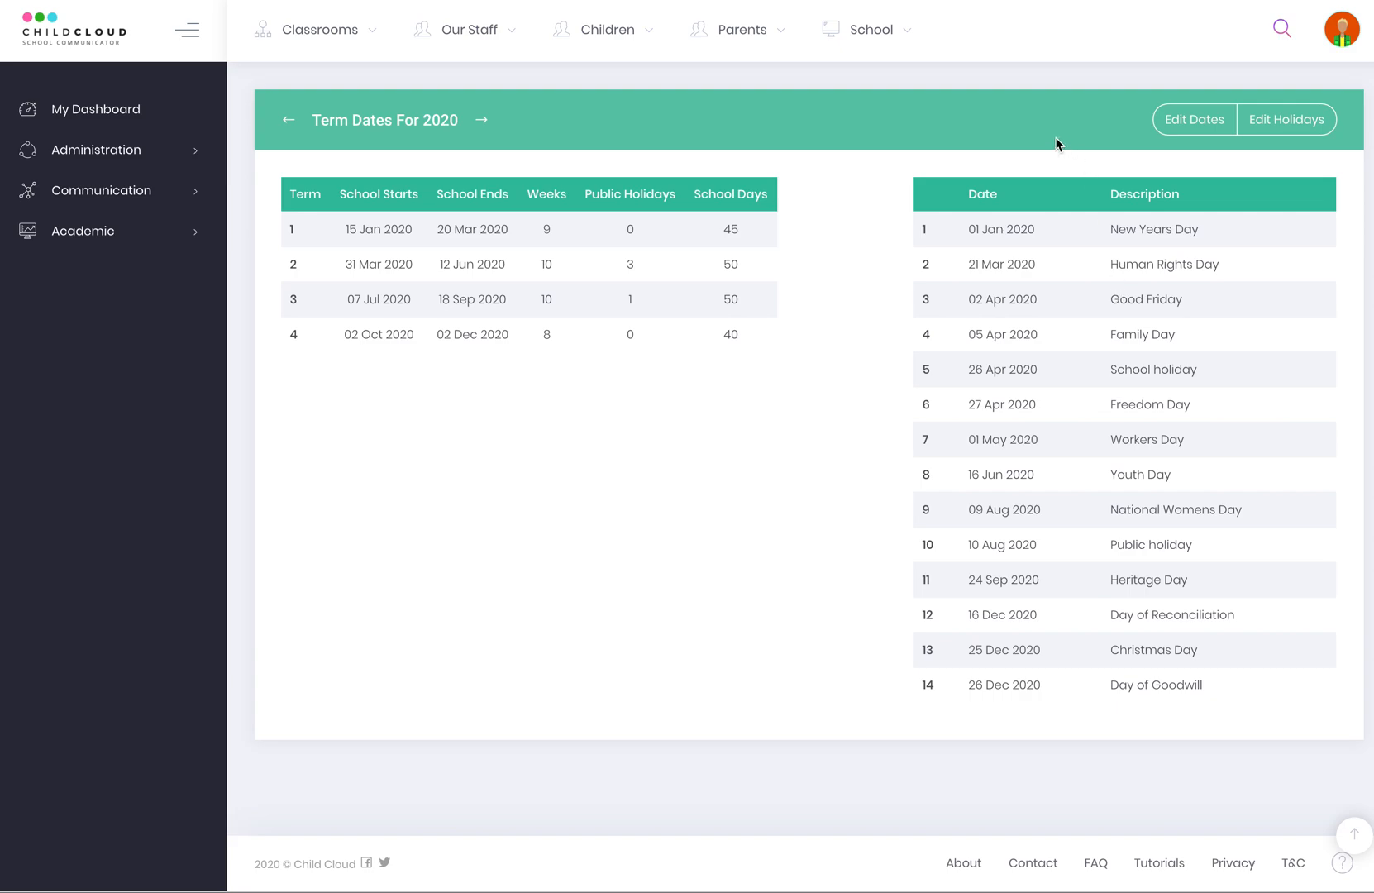
Open the school's 2020 term start and end dates for editing.
{"action": "left_click", "coordinate": [886, 38]}
{"action": "left_click", "coordinate": [1148, 108]}
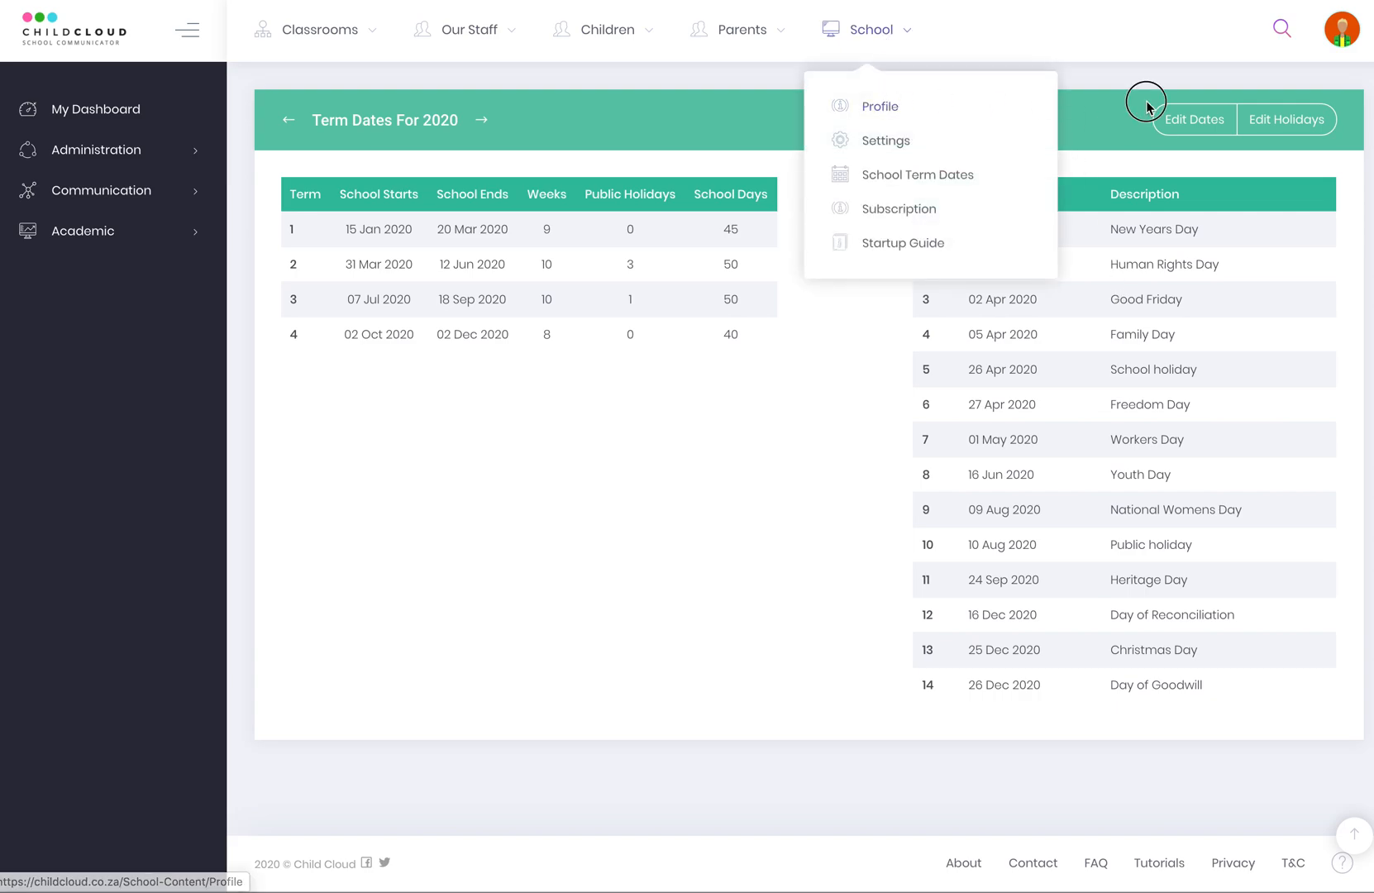
{"action": "left_click", "coordinate": [1201, 122]}
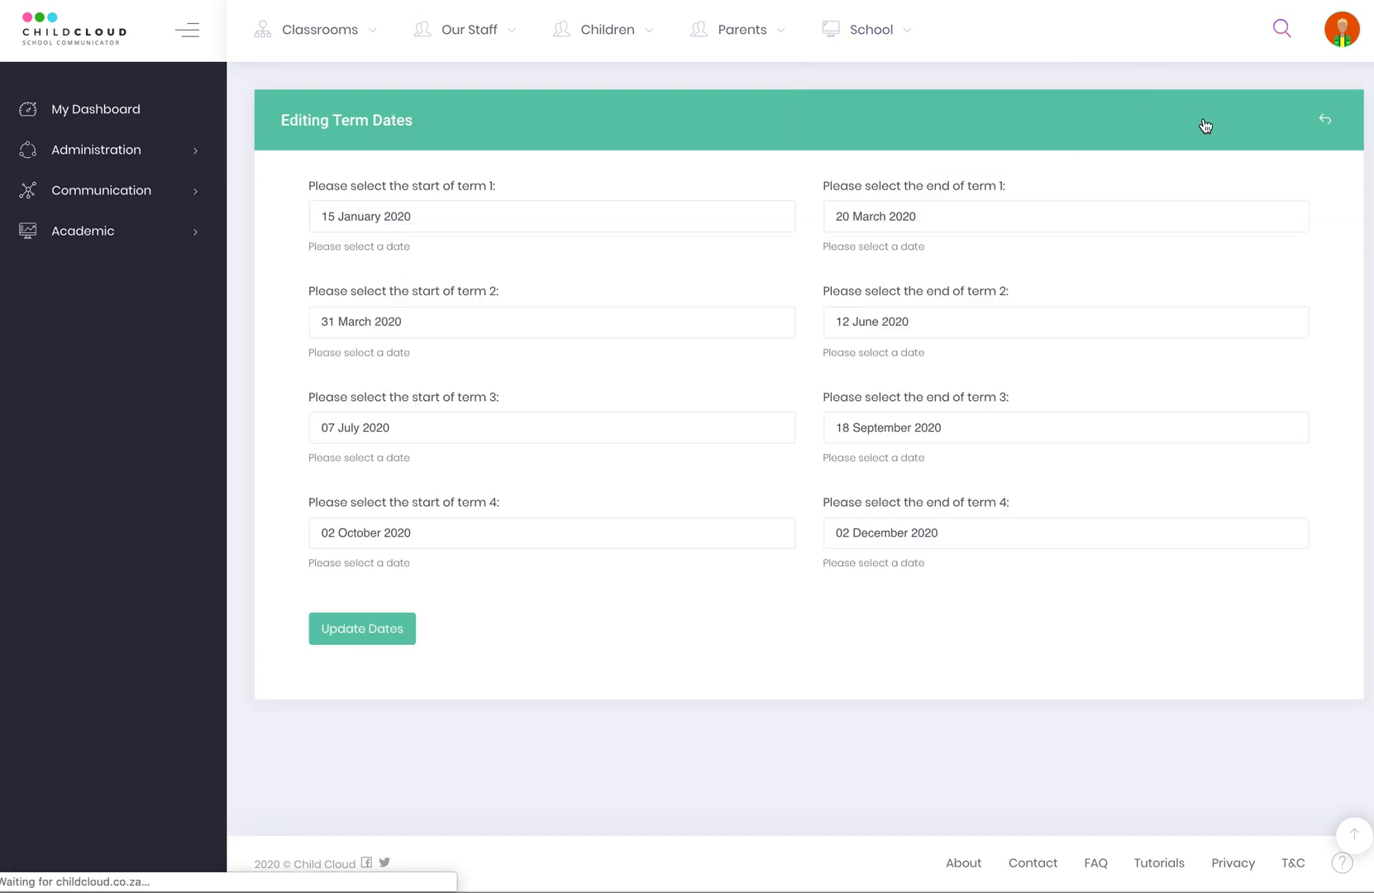
Open the New Years Day (01 January 2020) public holiday for editing.
{"action": "left_click", "coordinate": [1325, 121]}
{"action": "left_click", "coordinate": [1282, 126]}
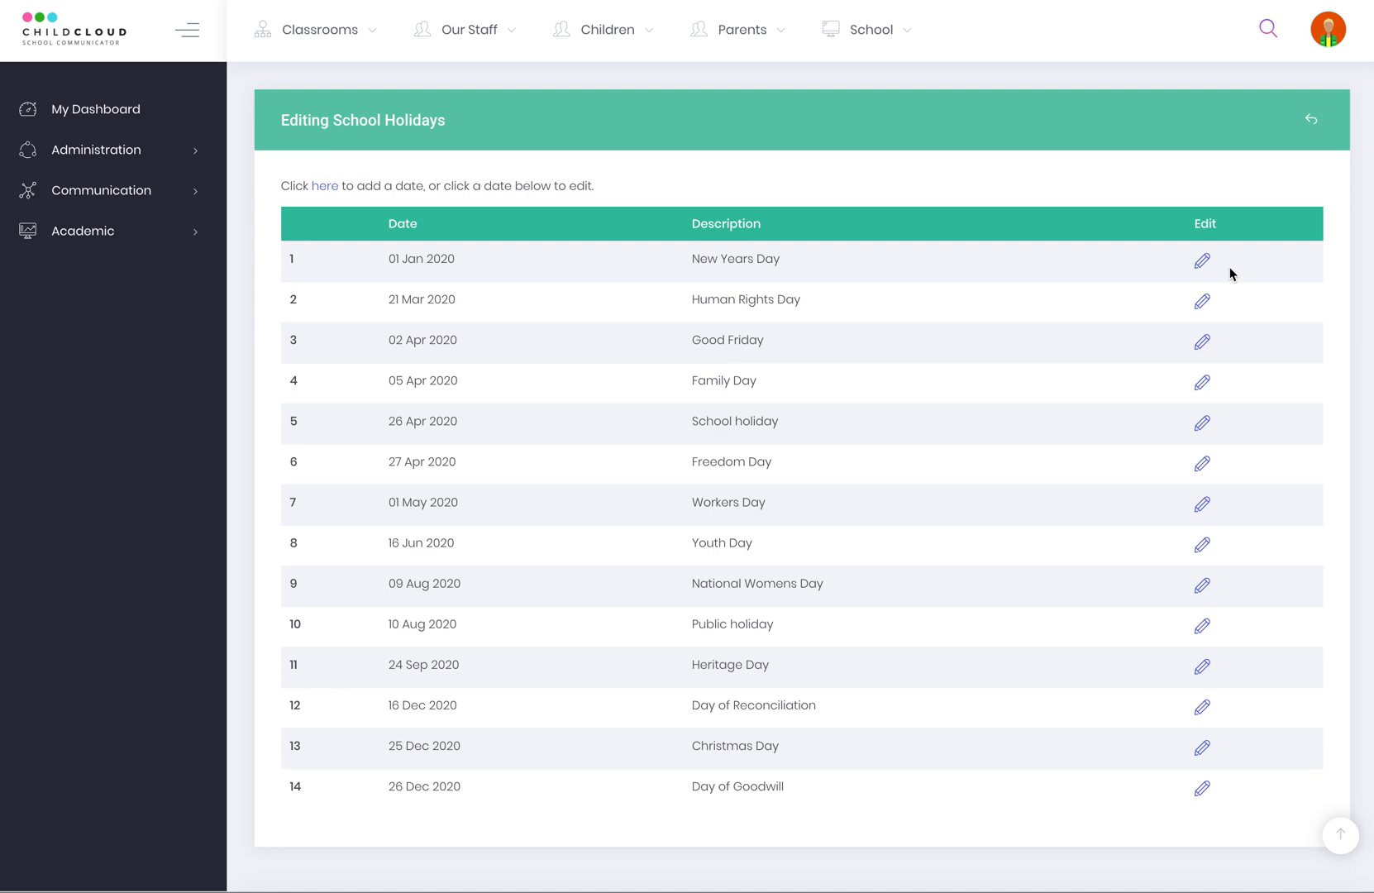
{"action": "left_click", "coordinate": [1201, 261]}
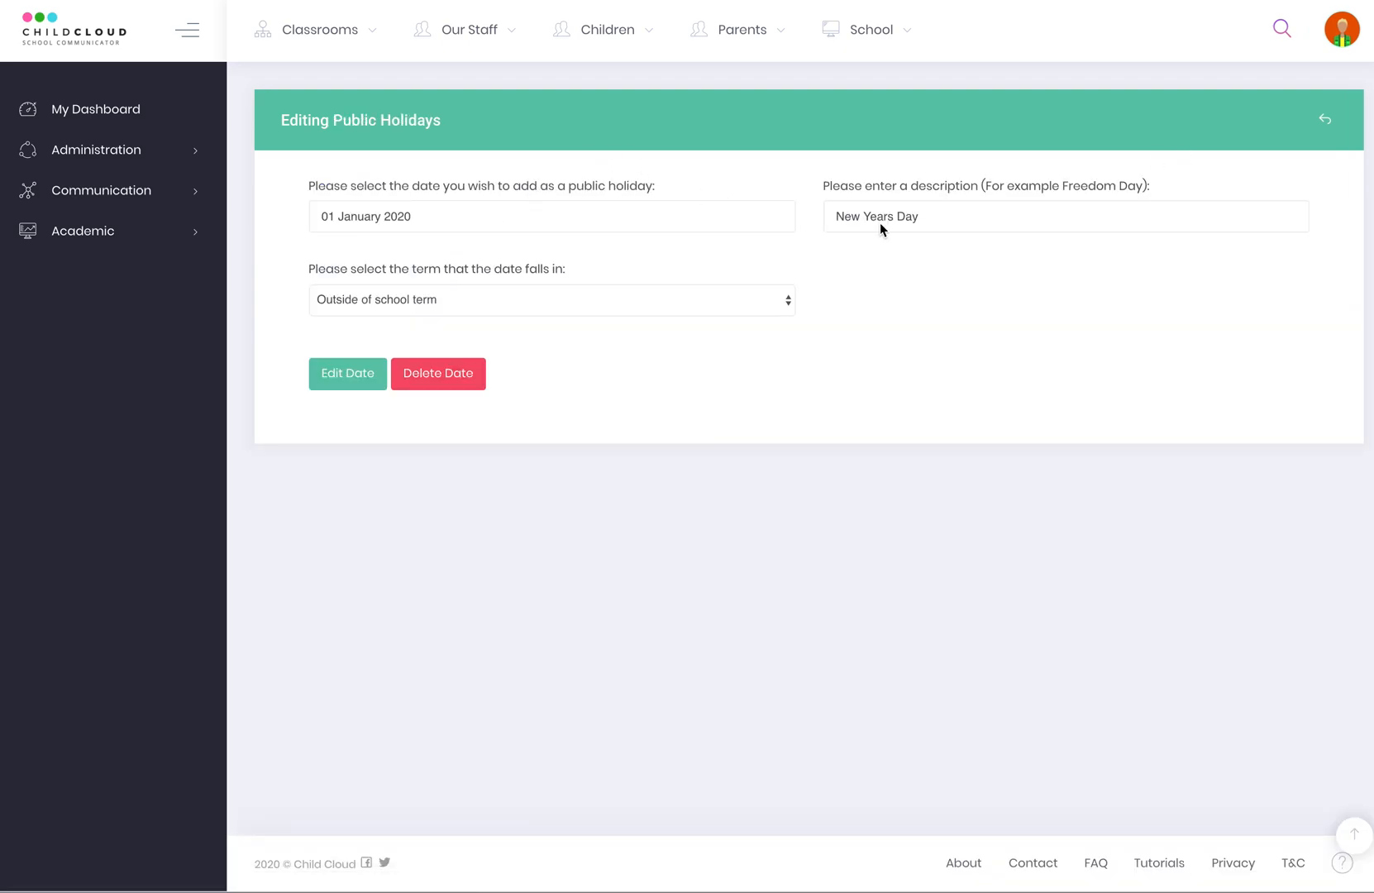
Review the Premium subscription plan, then open the 'Getting Your School Setup on ChildCloud' startup guide.
{"action": "left_click", "coordinate": [902, 43]}
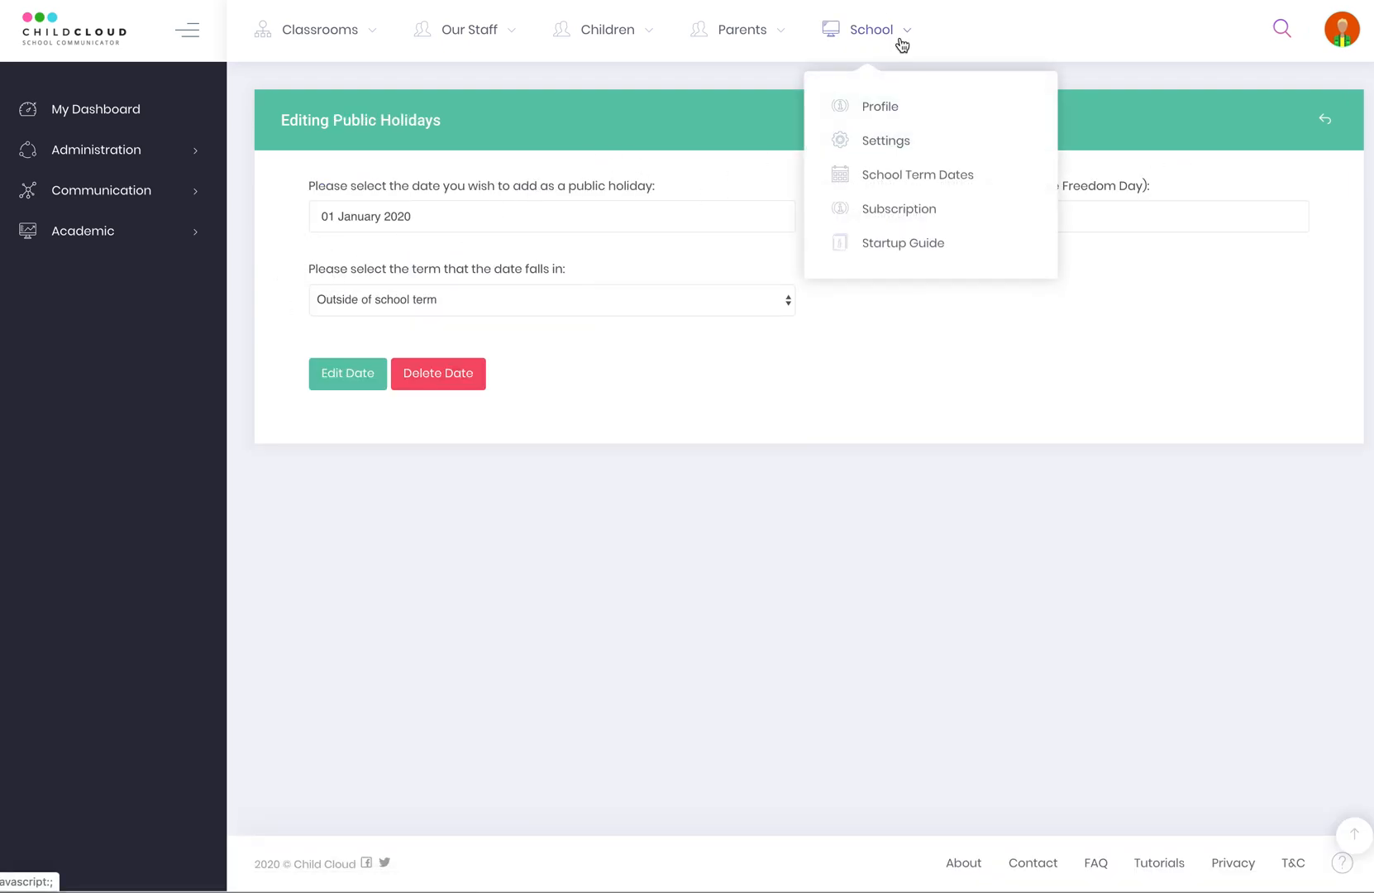
{"action": "left_click", "coordinate": [893, 211]}
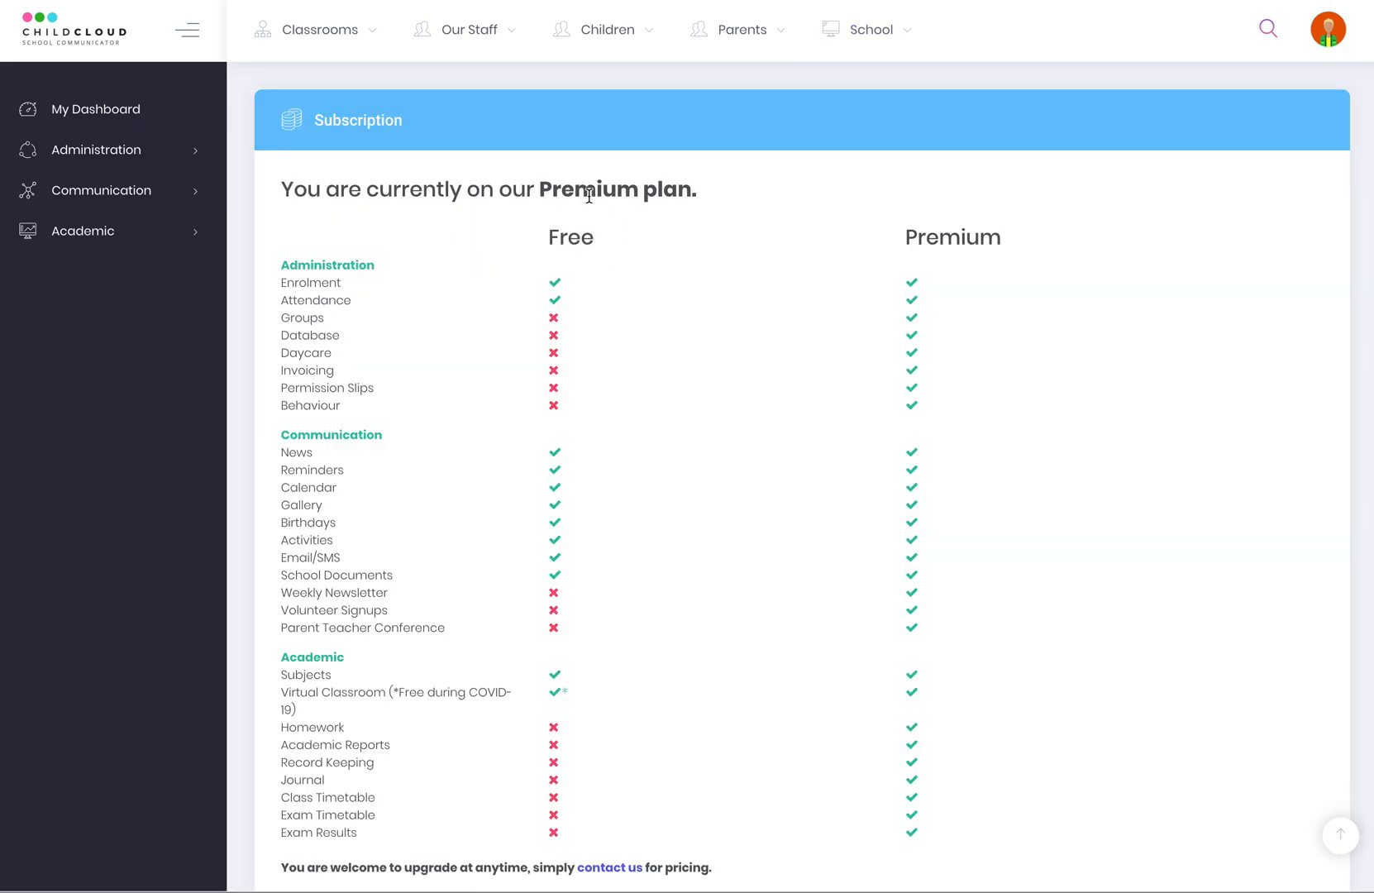
{"action": "left_click", "coordinate": [877, 38]}
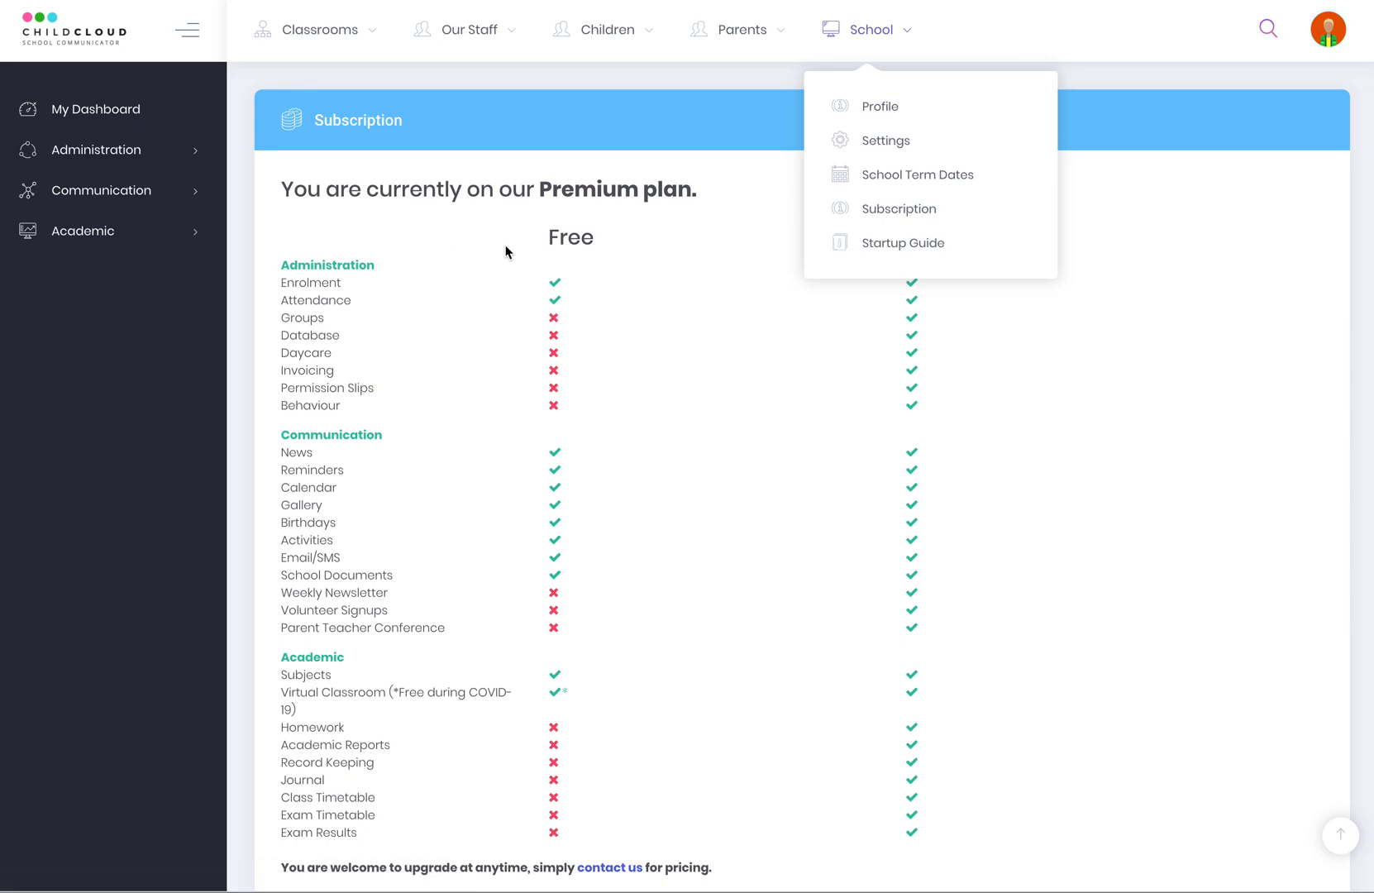
{"action": "left_click", "coordinate": [1063, 338]}
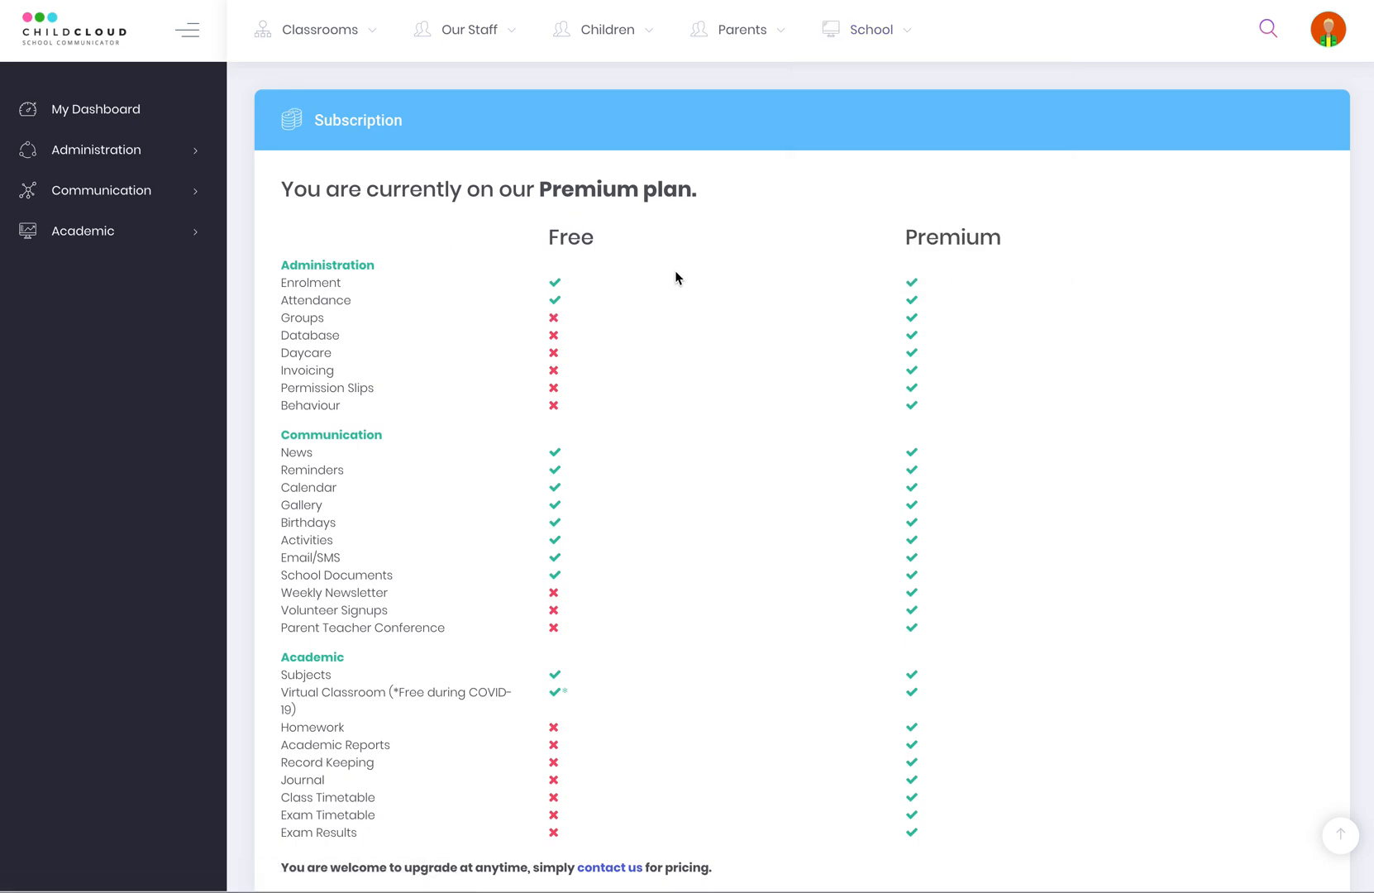
{"action": "left_click", "coordinate": [870, 49]}
{"action": "left_click", "coordinate": [885, 242]}
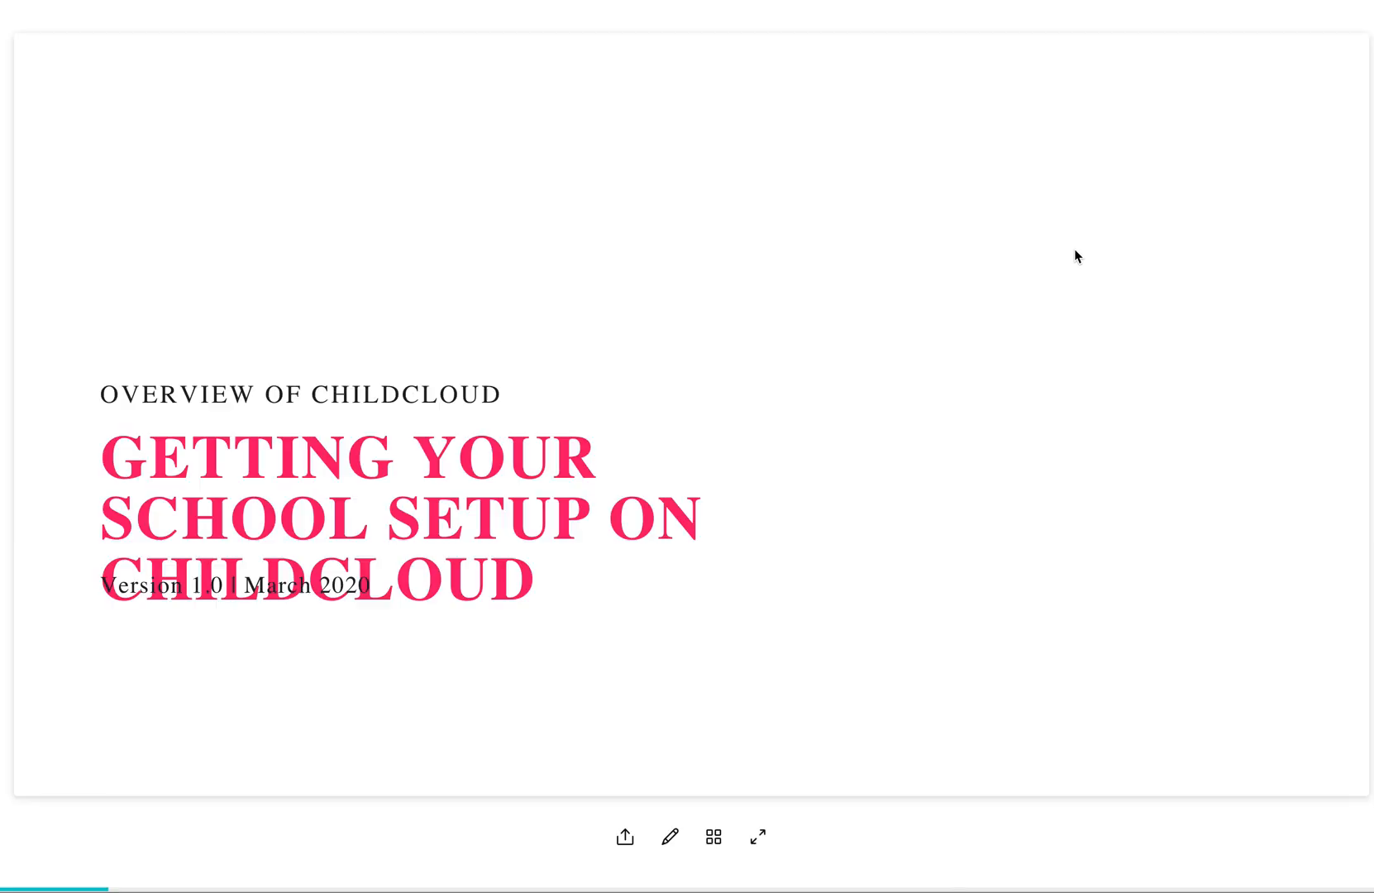
Skim all the startup guide slides, read Step 5 on inviting parents, then start a ChildCloud search.
{"action": "left_click", "coordinate": [713, 837]}
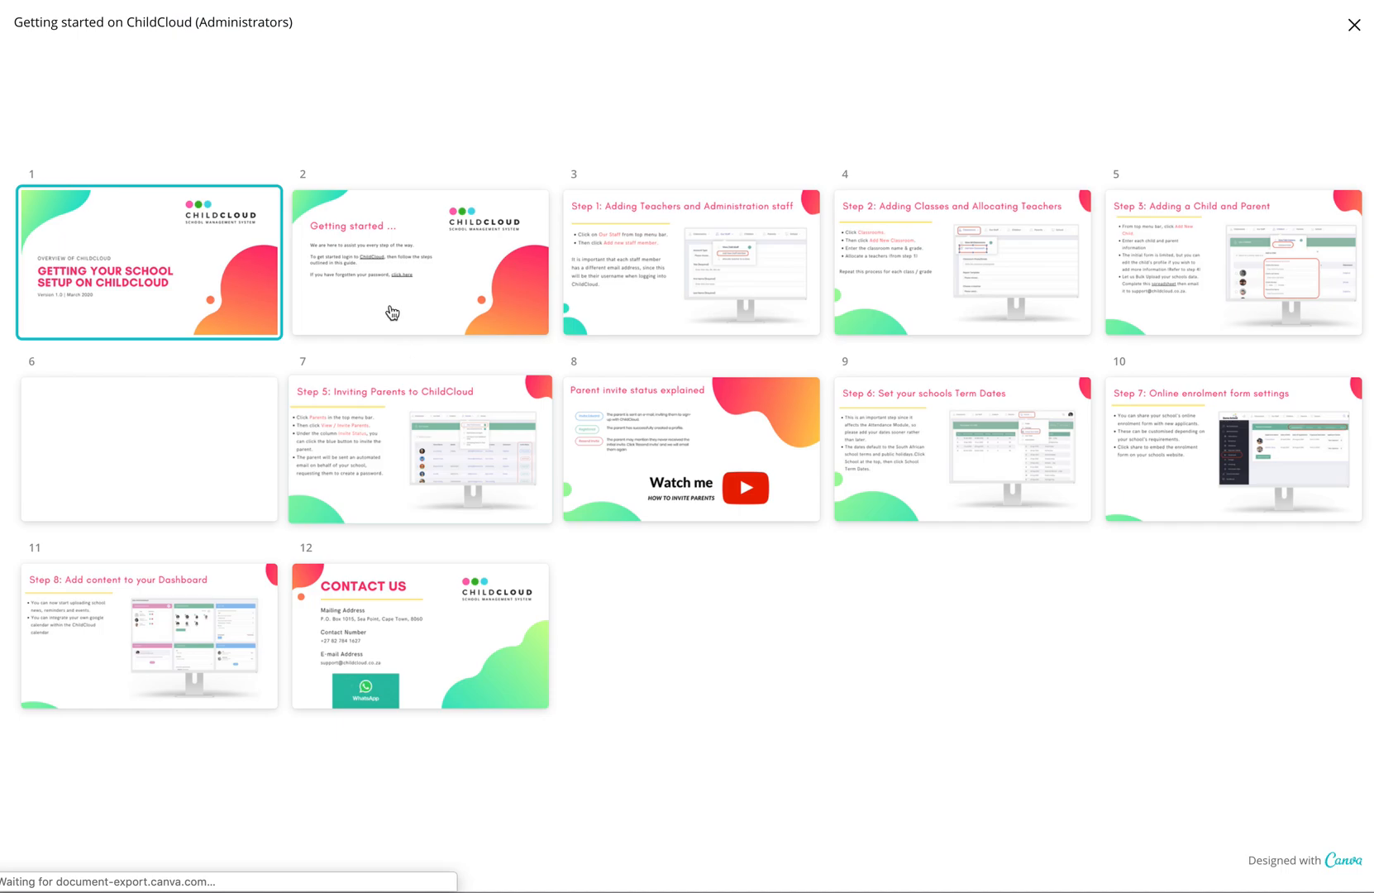
{"action": "left_click", "coordinate": [367, 453]}
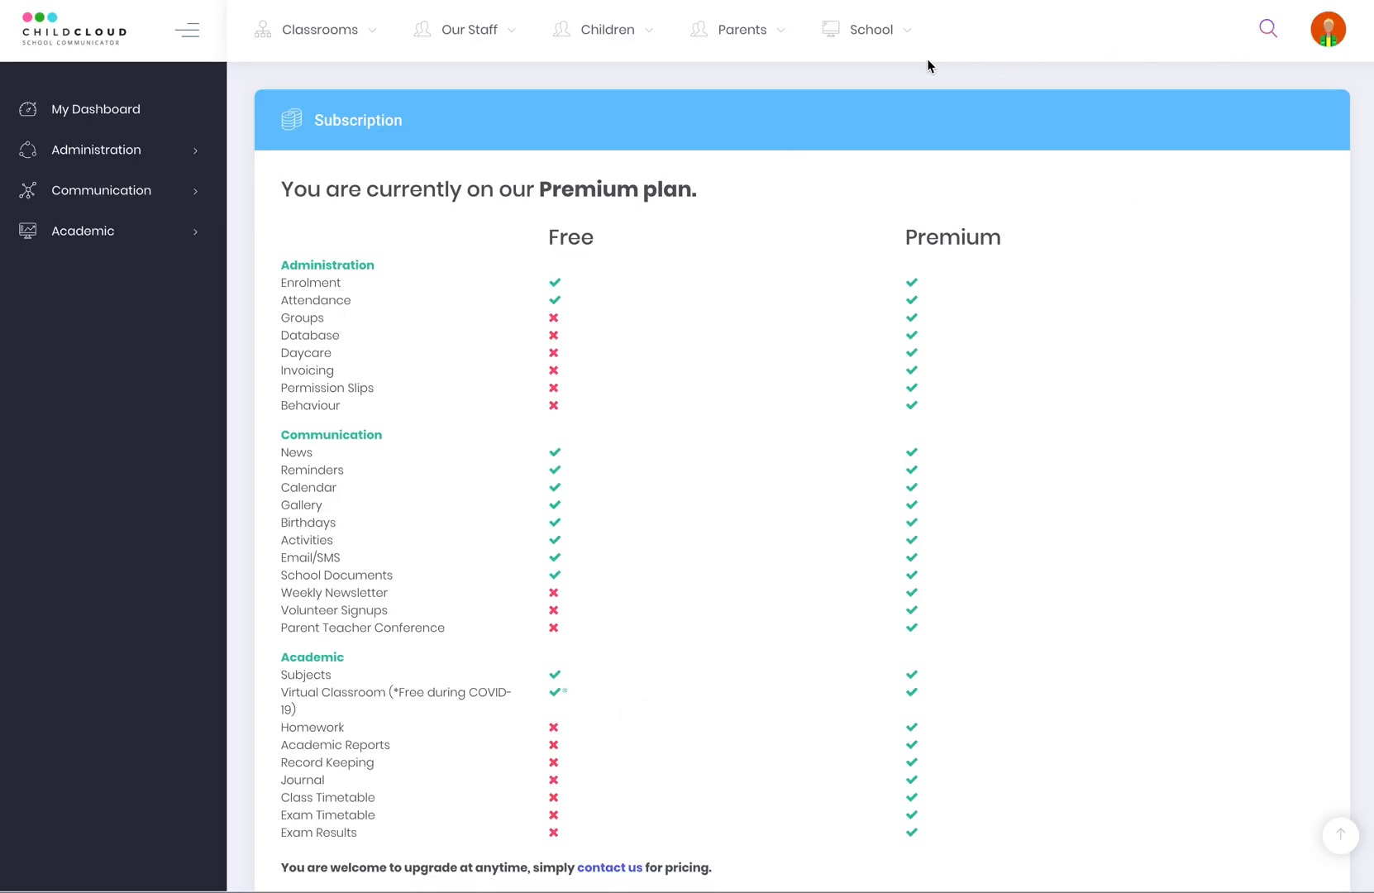
{"action": "left_click", "coordinate": [1268, 30]}
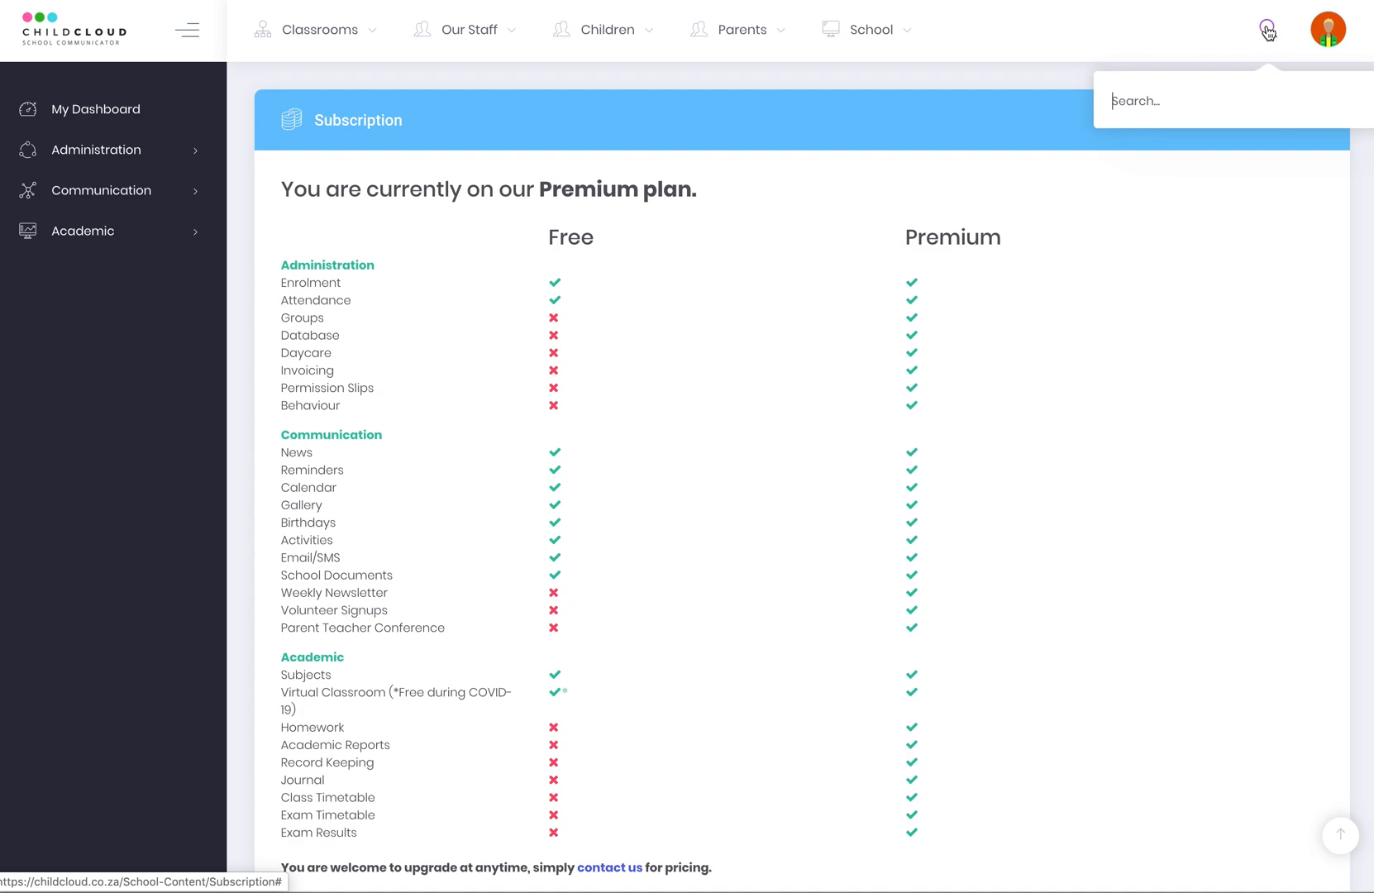
Search the school's records, clear the query to list everyone, and open the child's profile.
{"action": "type", "text": "h"}
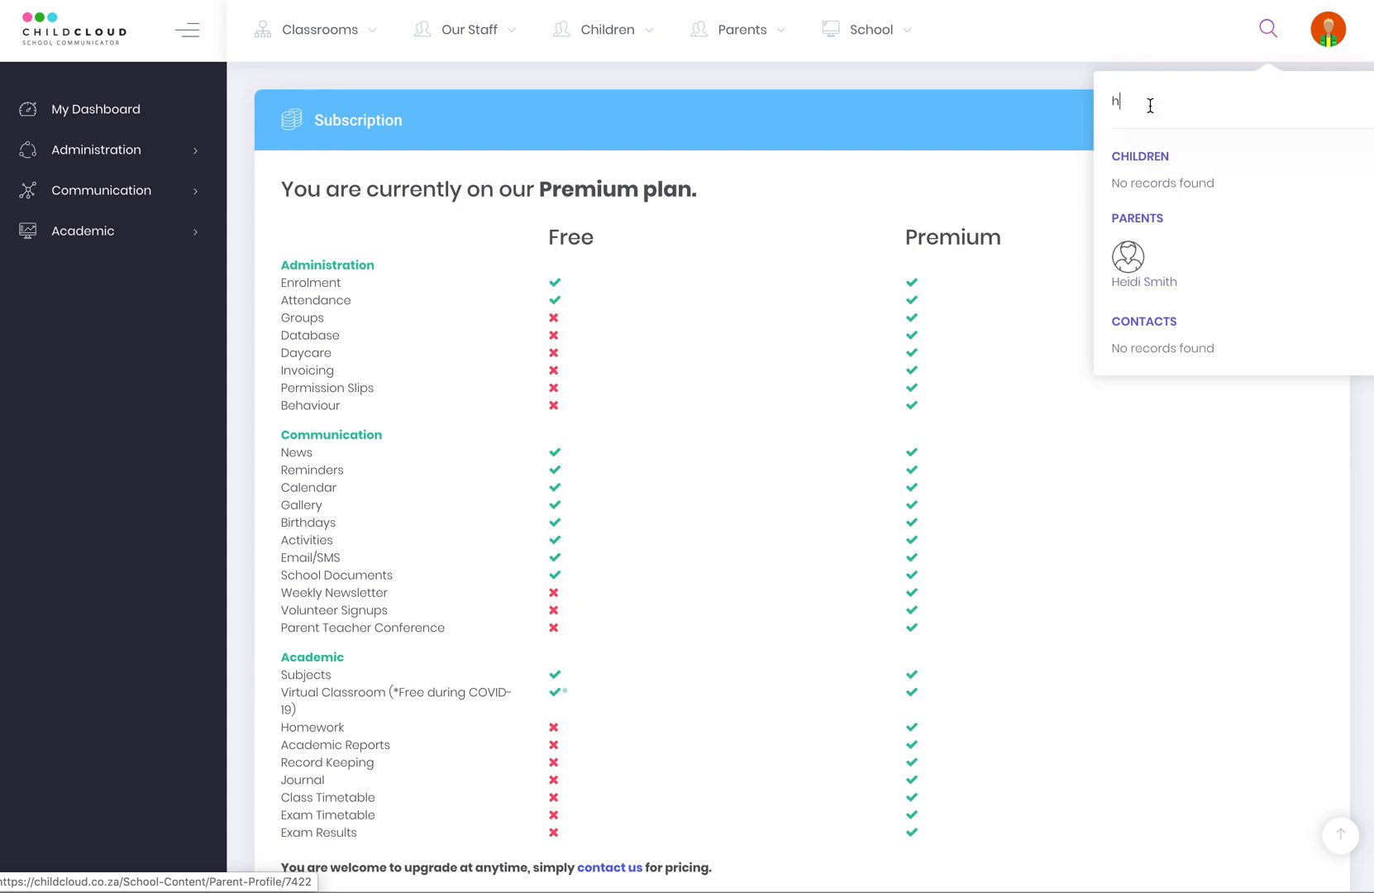
{"action": "left_click_drag", "start_coordinate": [1151, 105], "coordinate": [1101, 112]}
{"action": "type", "text": "br"}
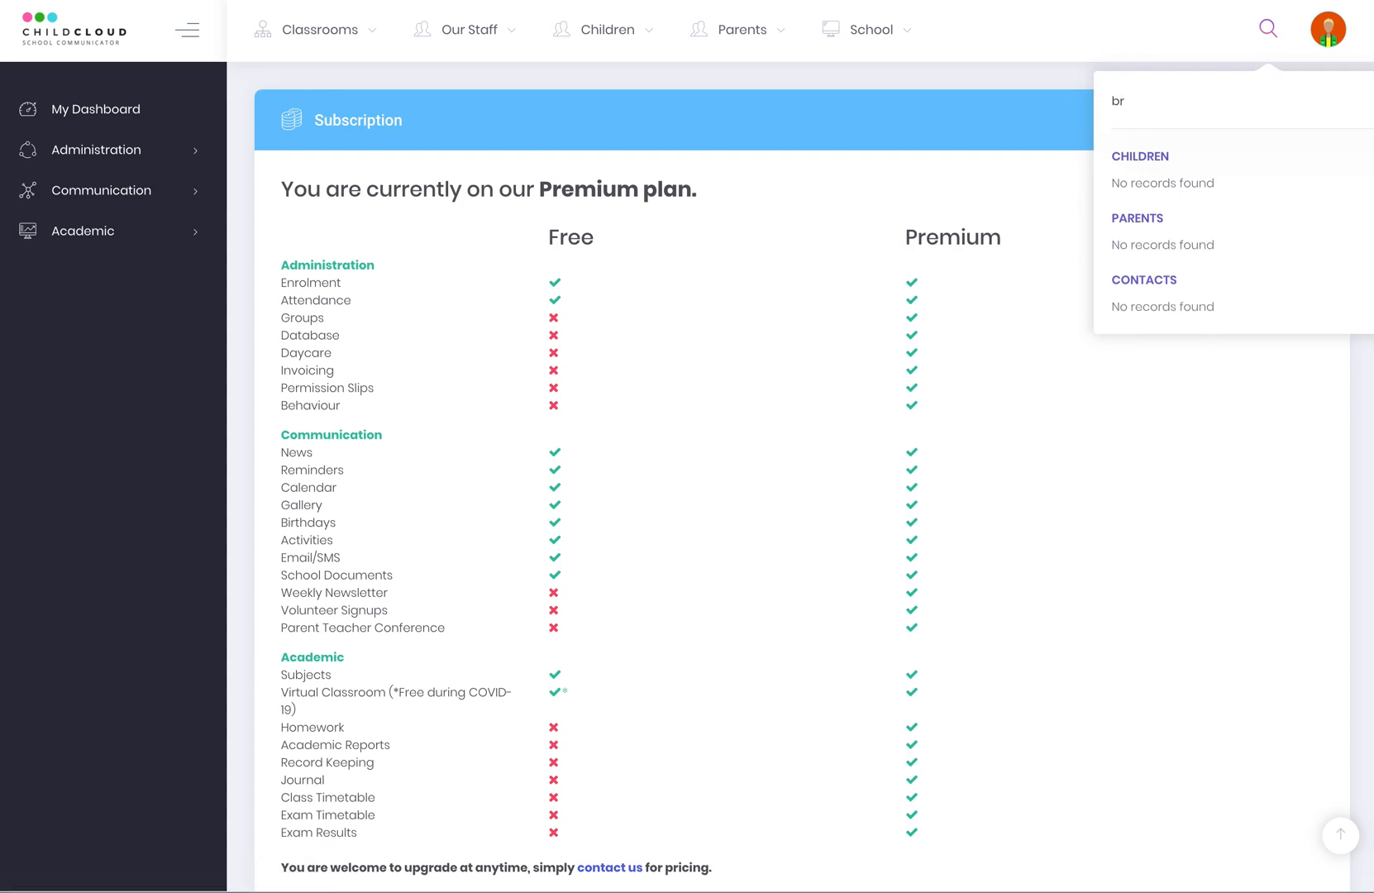
{"action": "key", "text": "BackSpace"}
{"action": "key", "text": "BackSpace"}
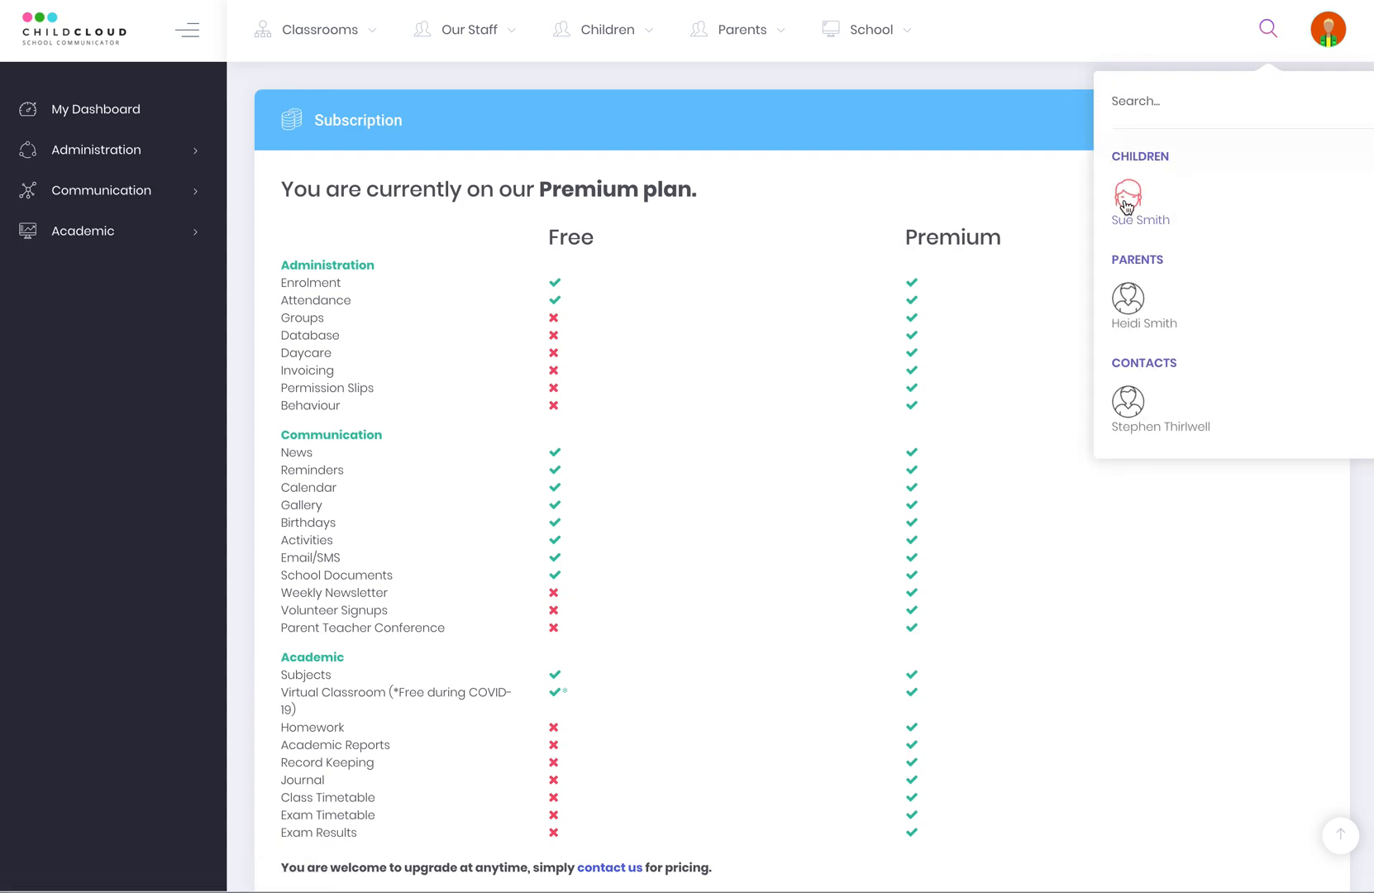
{"action": "left_click", "coordinate": [1126, 205]}
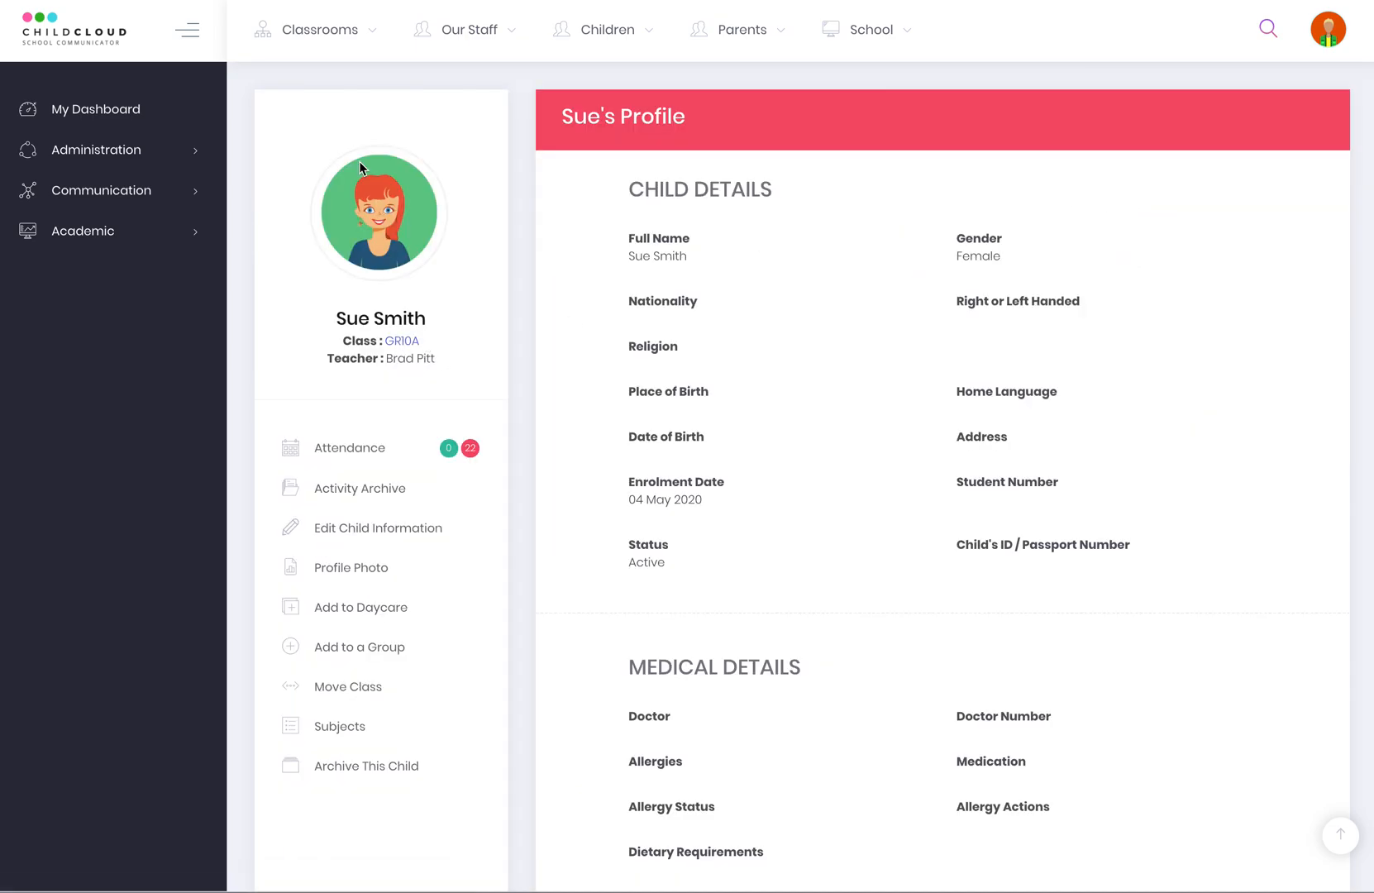
Scroll through the GR10A child's profile.
{"action": "scroll", "coordinate": [689, 449], "scroll_direction": "down", "scroll_amount": 1}
{"action": "scroll", "coordinate": [719, 405], "scroll_direction": "up", "scroll_amount": 1}
{"action": "scroll", "coordinate": [631, 469], "scroll_direction": "down", "scroll_amount": 1}
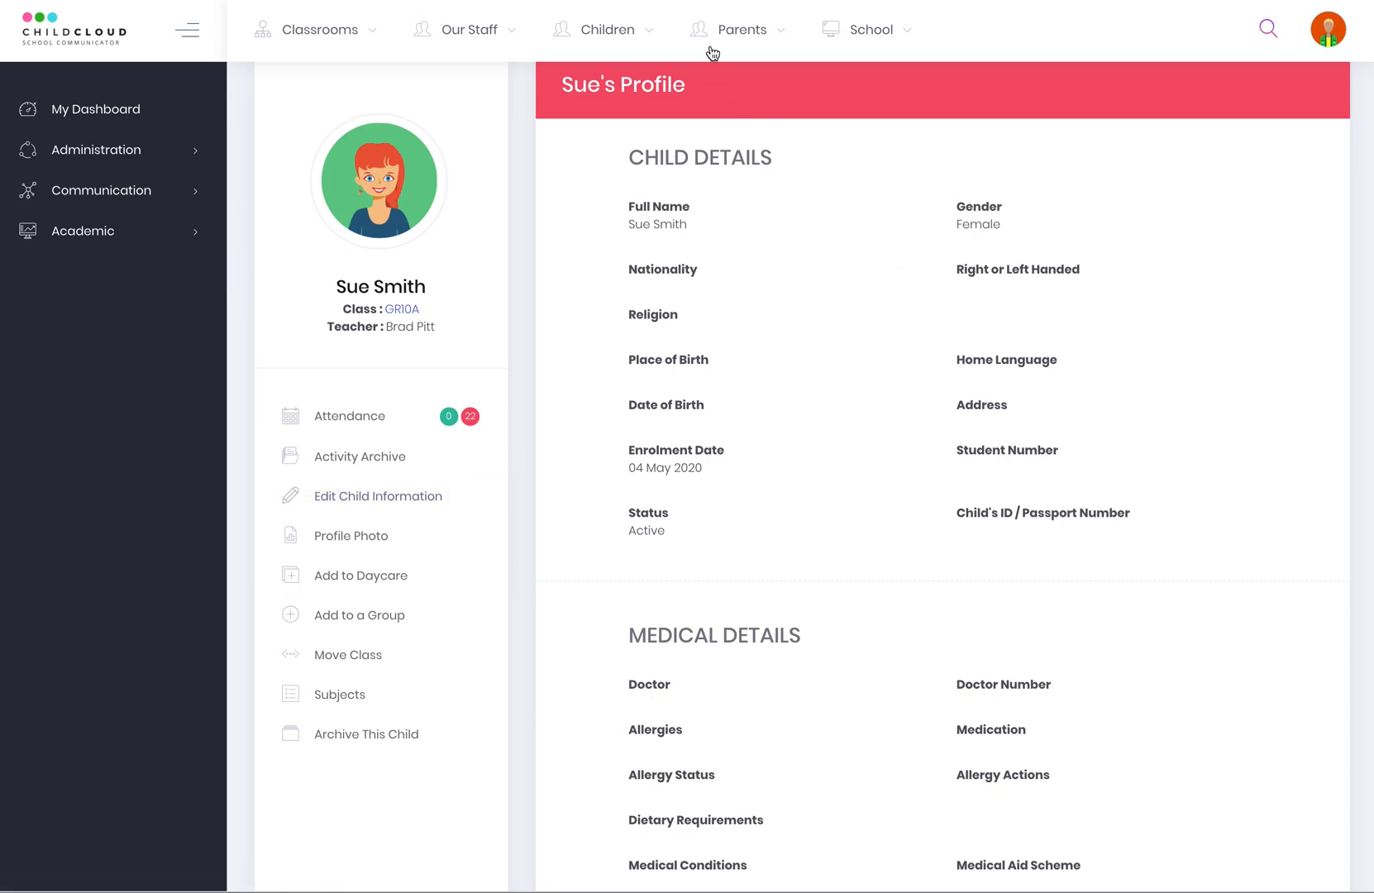
Look at the Add New Child form, close it unsaved, and edit the child's information.
{"action": "left_click", "coordinate": [602, 31]}
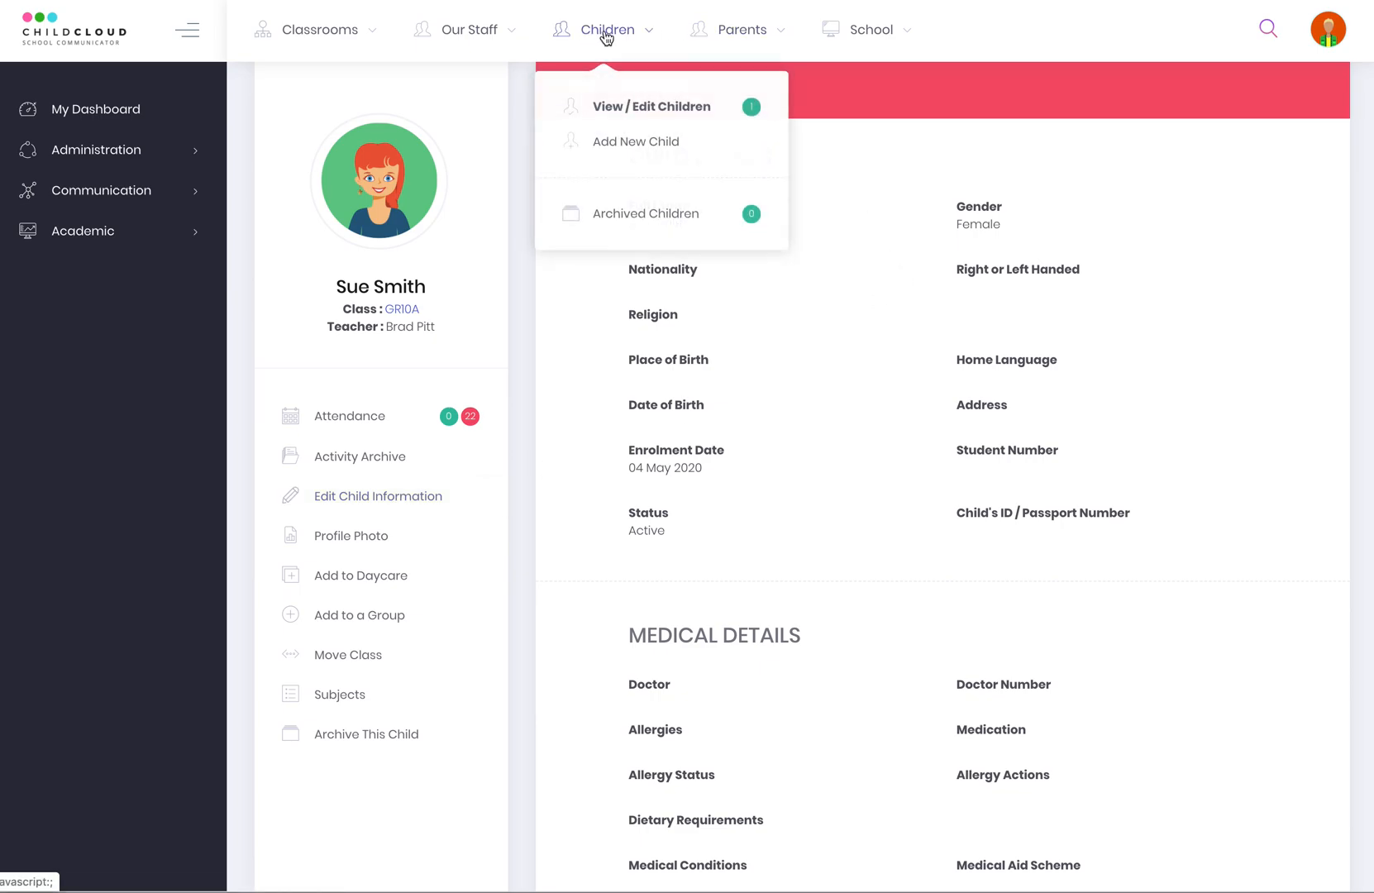
{"action": "left_click", "coordinate": [634, 145]}
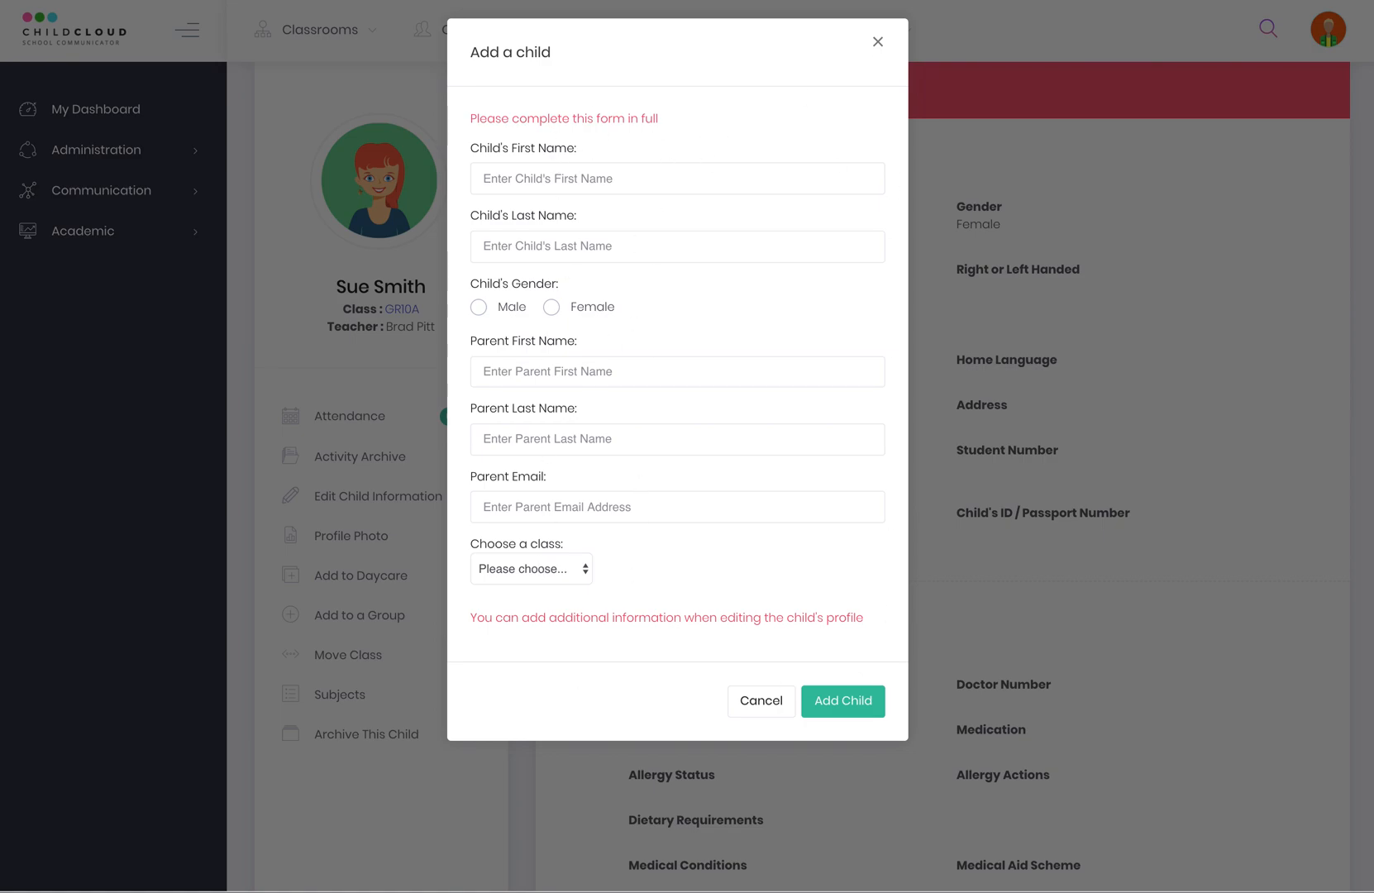
{"action": "left_click", "coordinate": [878, 43]}
{"action": "left_click", "coordinate": [349, 495]}
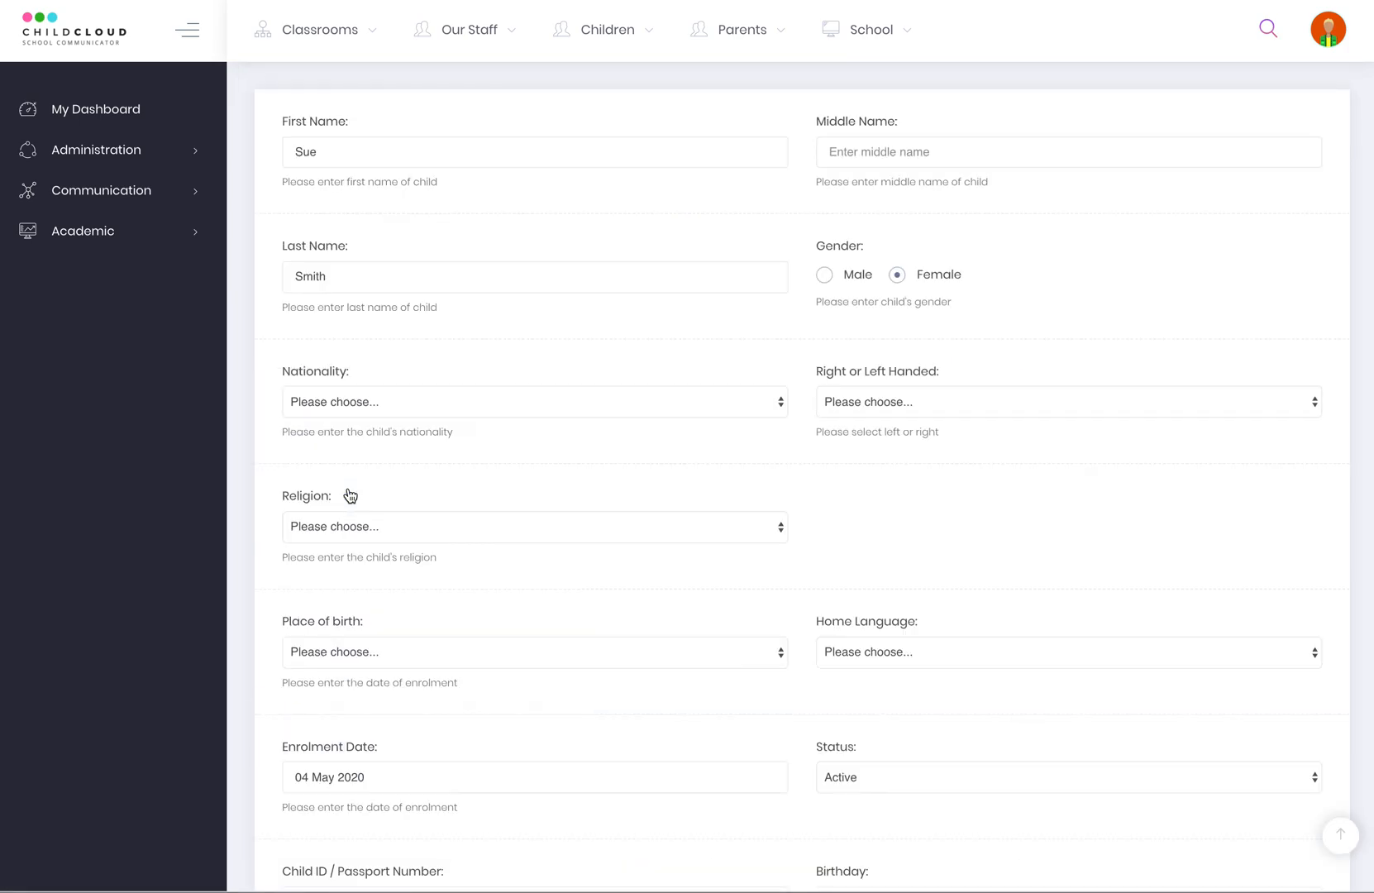
Scroll through the child's full edit form and save it with Update.
{"action": "scroll", "coordinate": [672, 525], "scroll_direction": "down", "scroll_amount": 10}
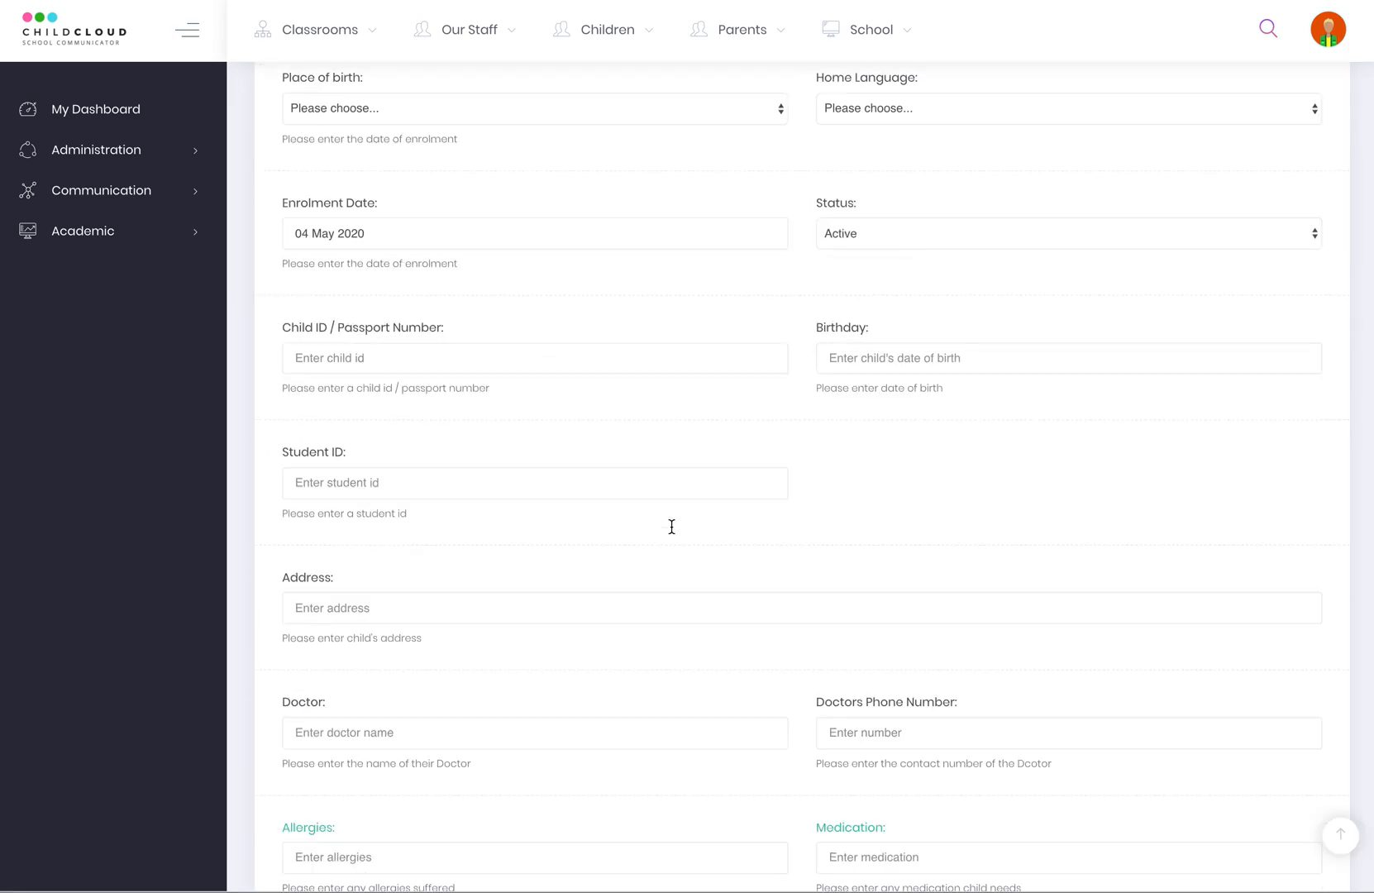
{"action": "scroll", "coordinate": [672, 527], "scroll_direction": "down", "scroll_amount": 20}
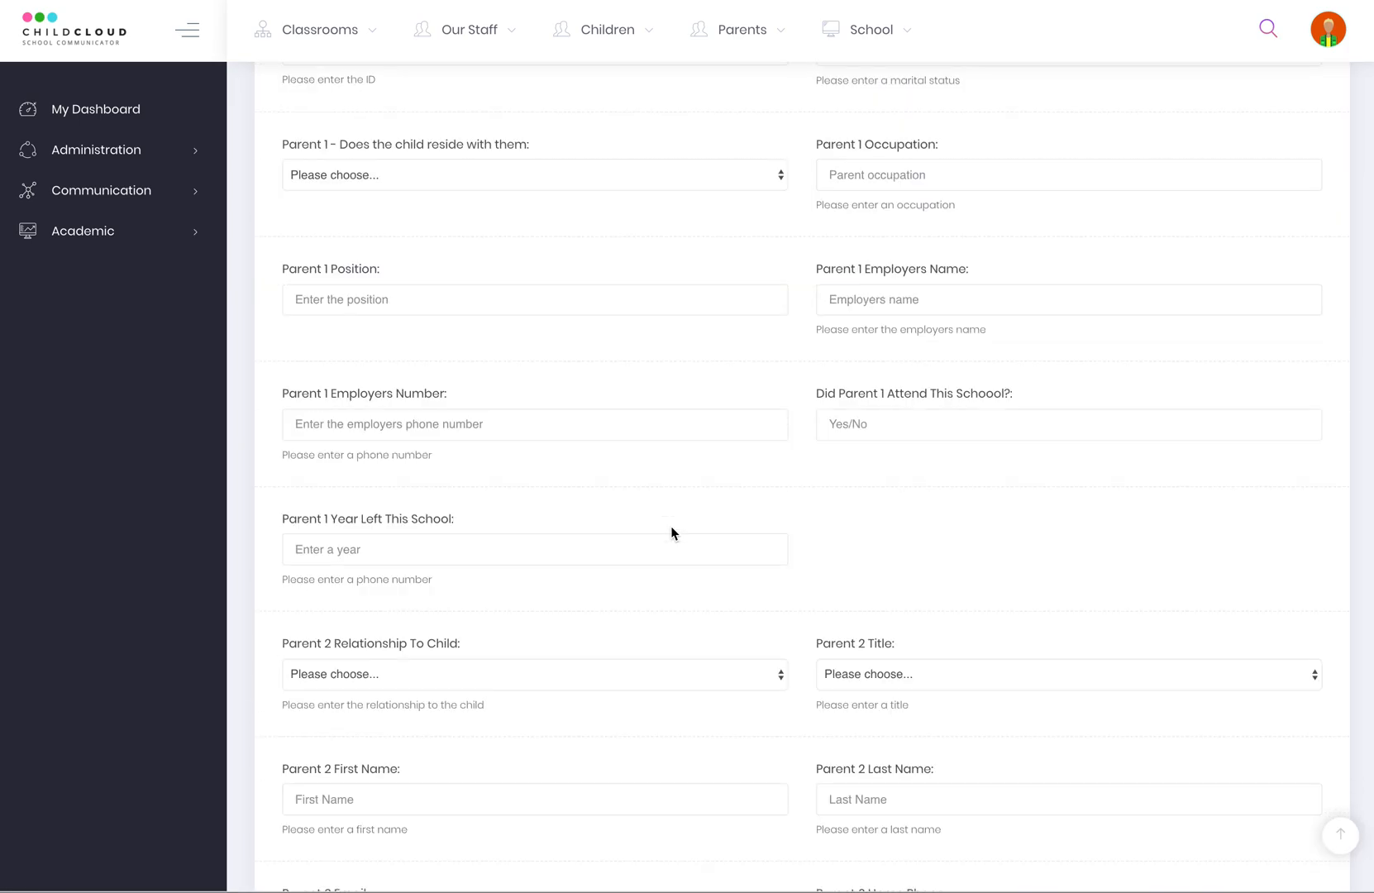
{"action": "scroll", "coordinate": [671, 527], "scroll_direction": "down", "scroll_amount": 18}
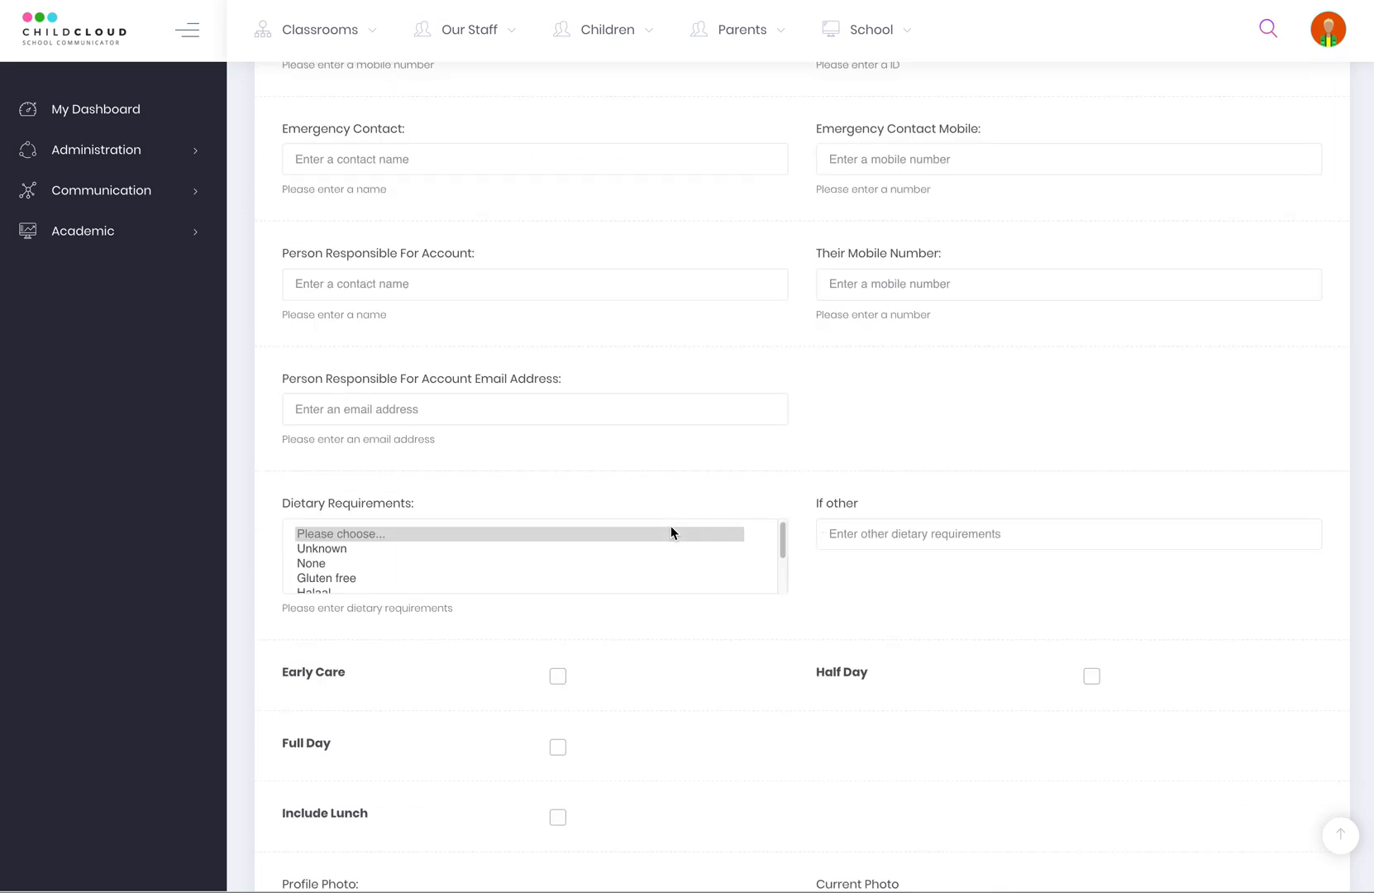
{"action": "scroll", "coordinate": [671, 533], "scroll_direction": "down", "scroll_amount": 2}
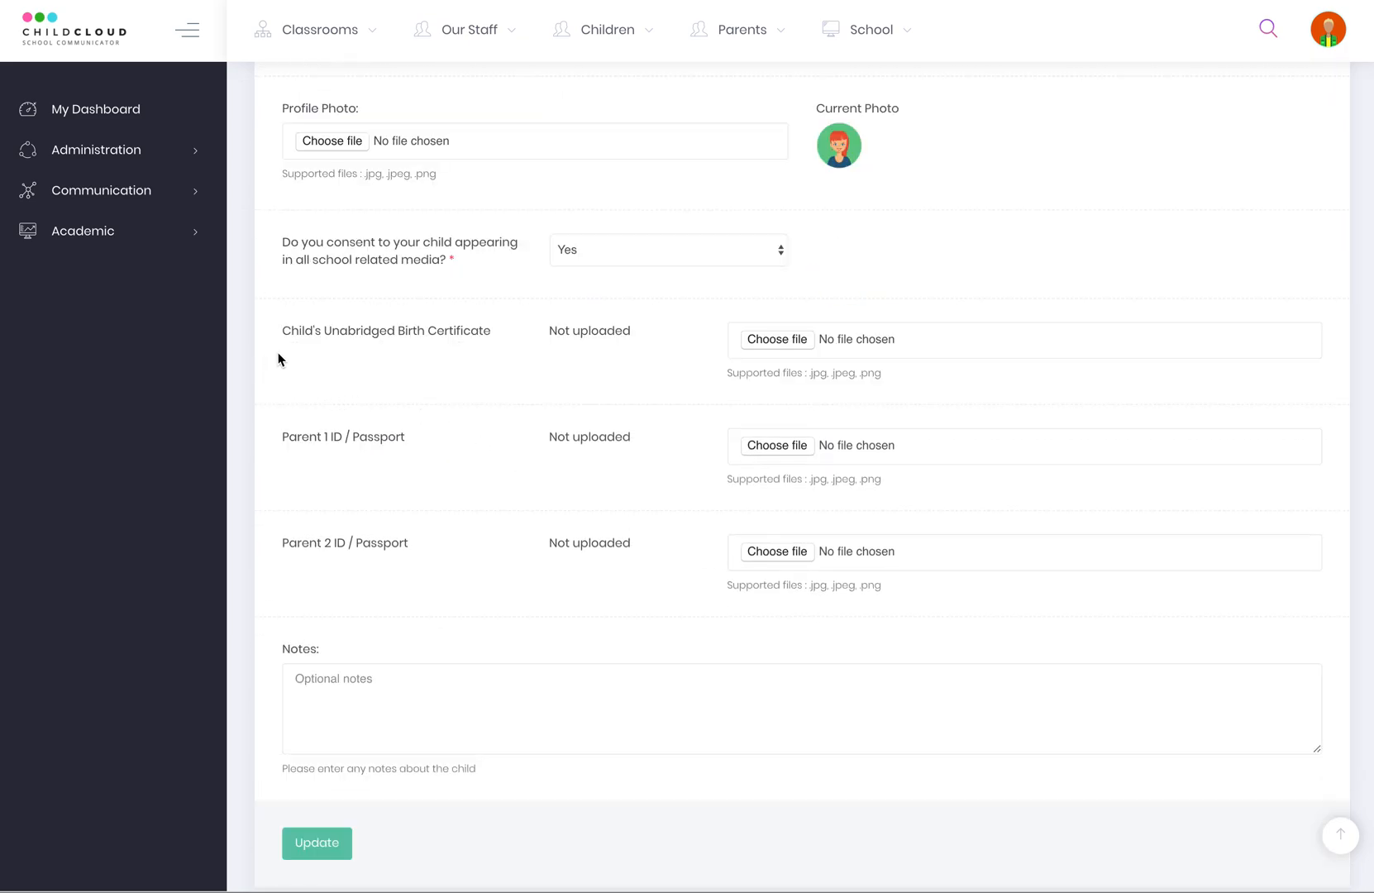
{"action": "left_click", "coordinate": [329, 841]}
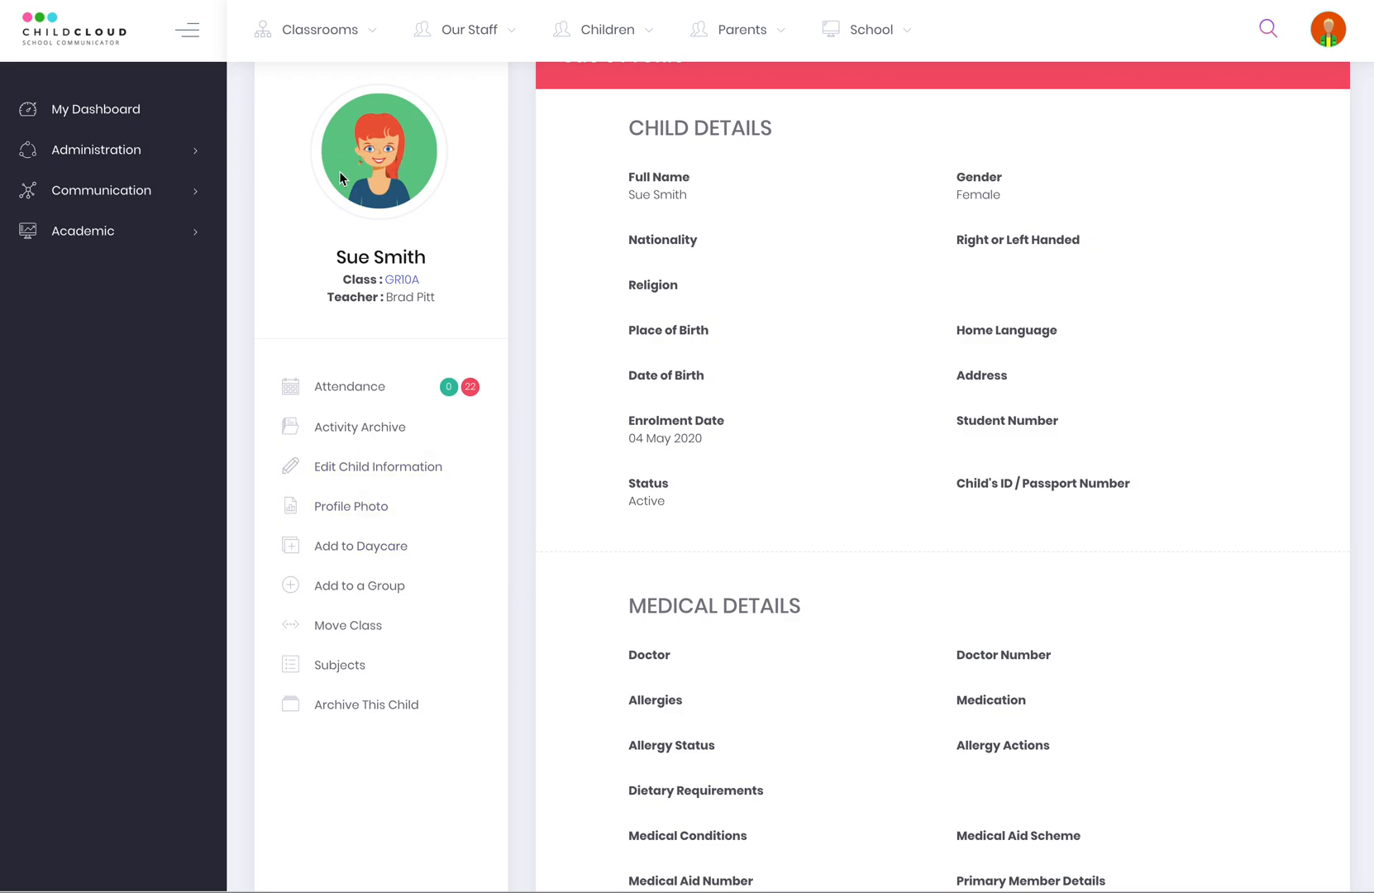
Check the child's allocated subjects and find the add-to-subject dropdown empty.
{"action": "left_click", "coordinate": [343, 509]}
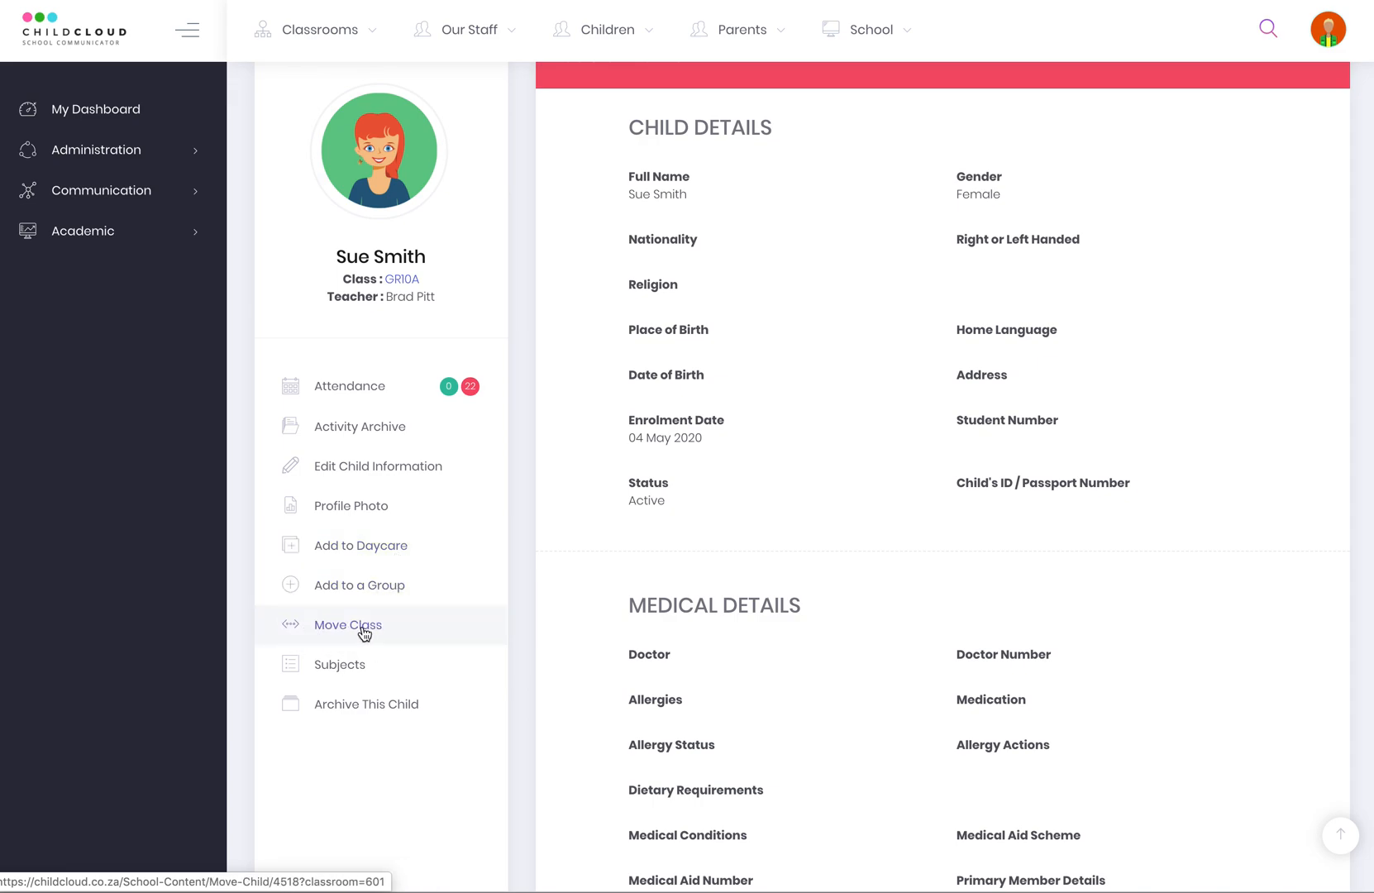
{"action": "left_click", "coordinate": [335, 670]}
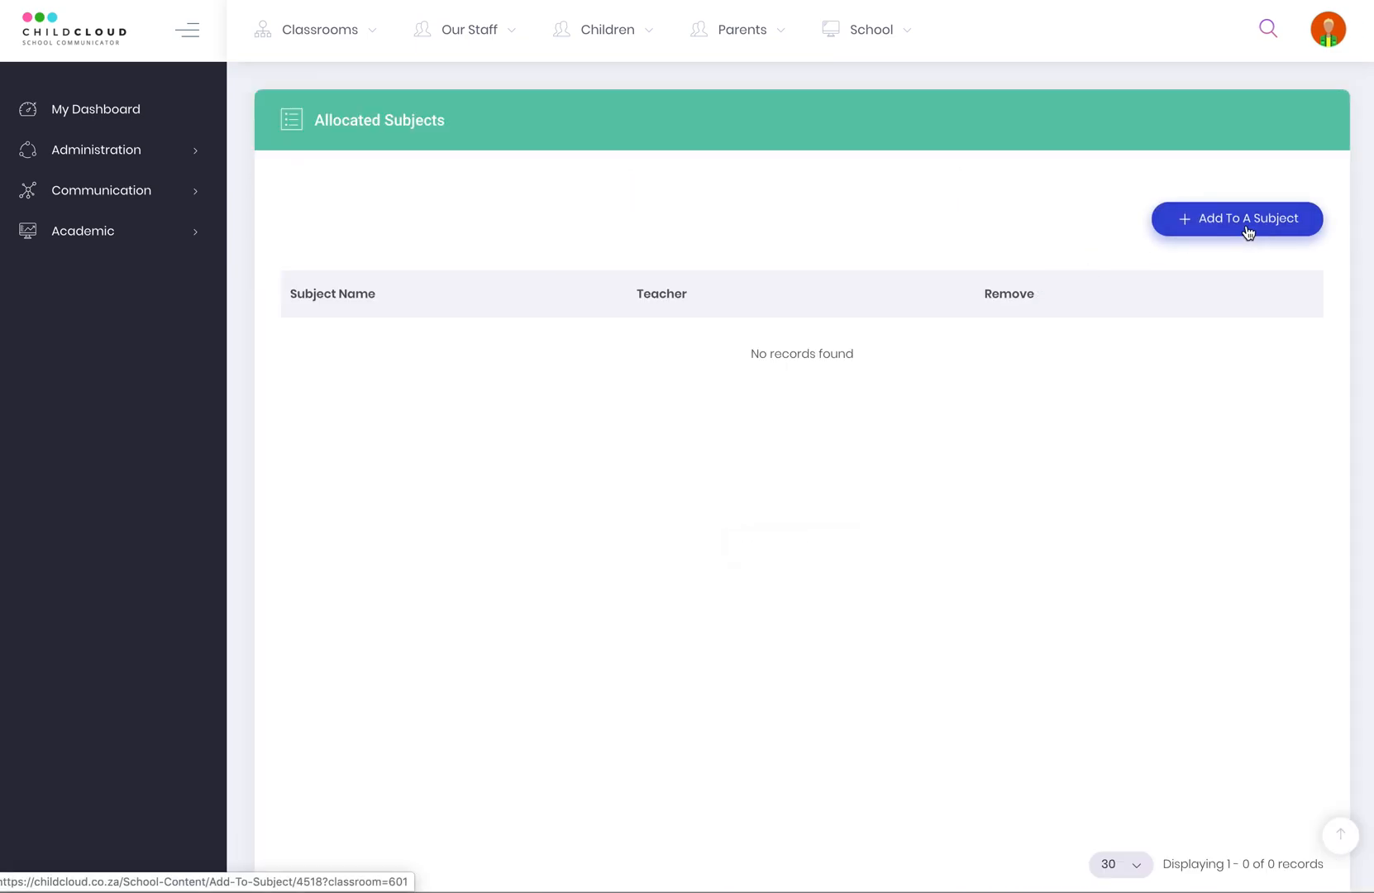
{"action": "left_click", "coordinate": [1248, 232]}
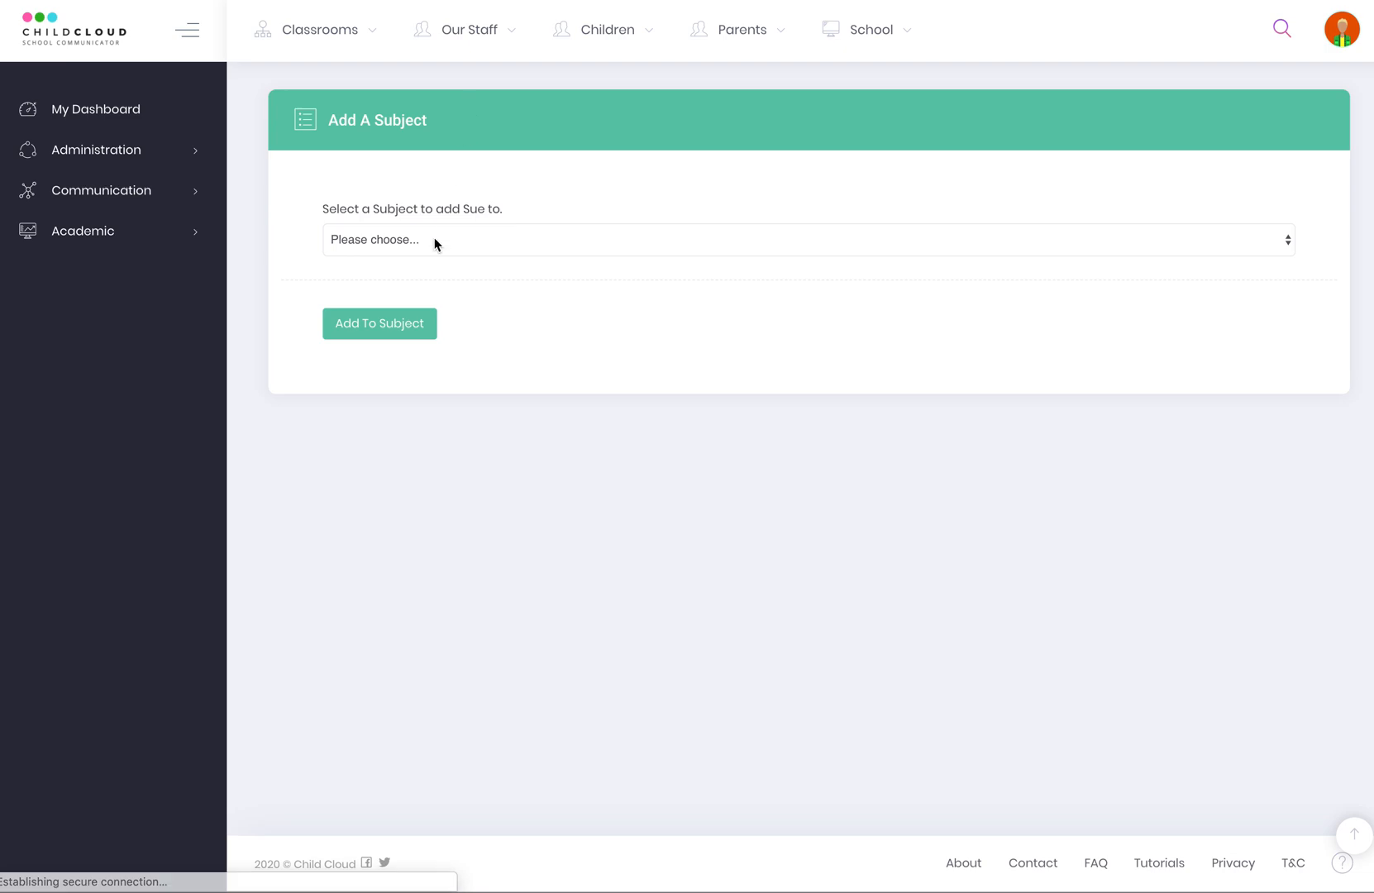
{"action": "left_click", "coordinate": [402, 241]}
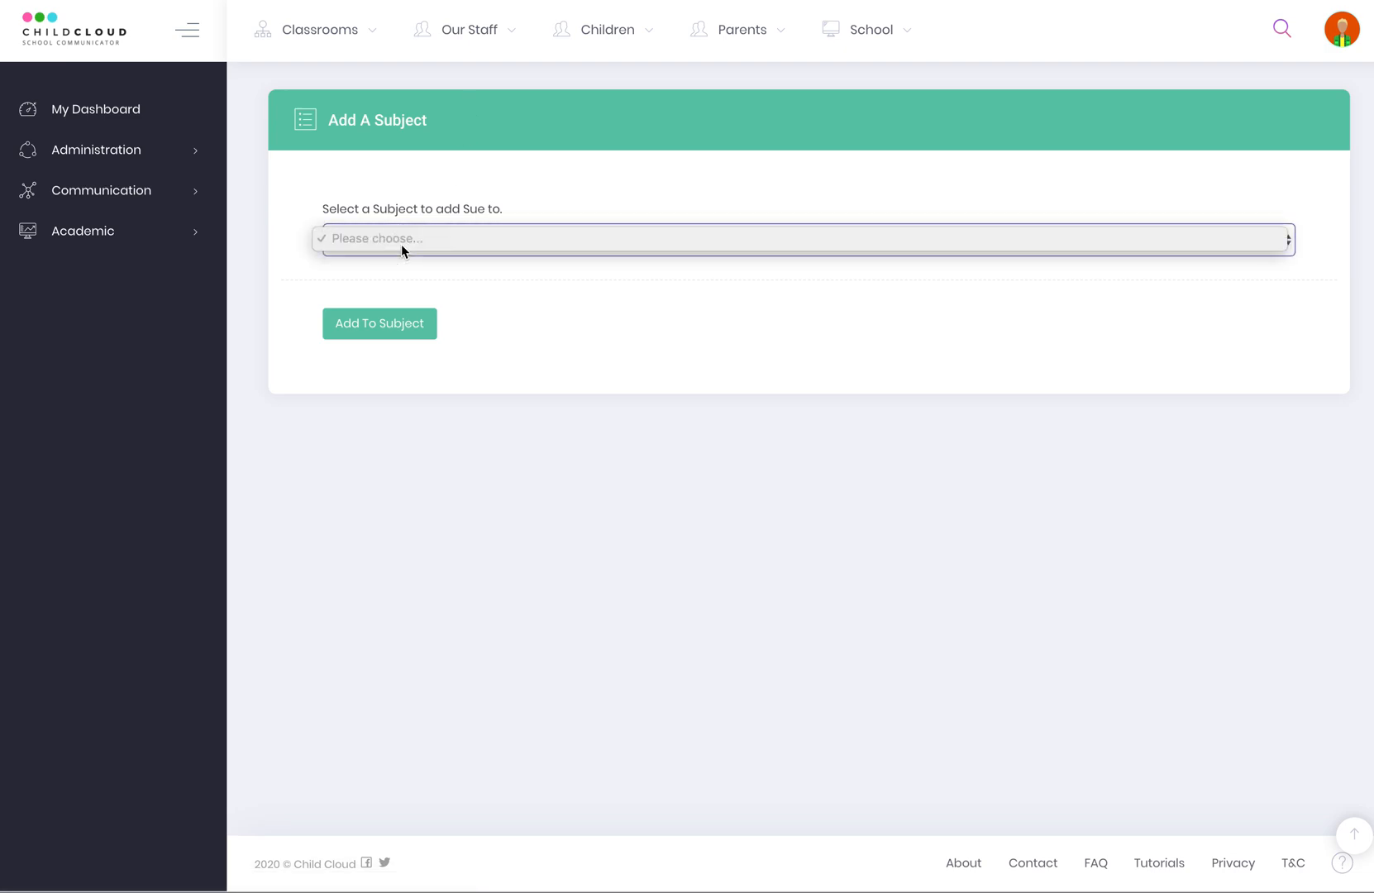
{"action": "left_click", "coordinate": [417, 231]}
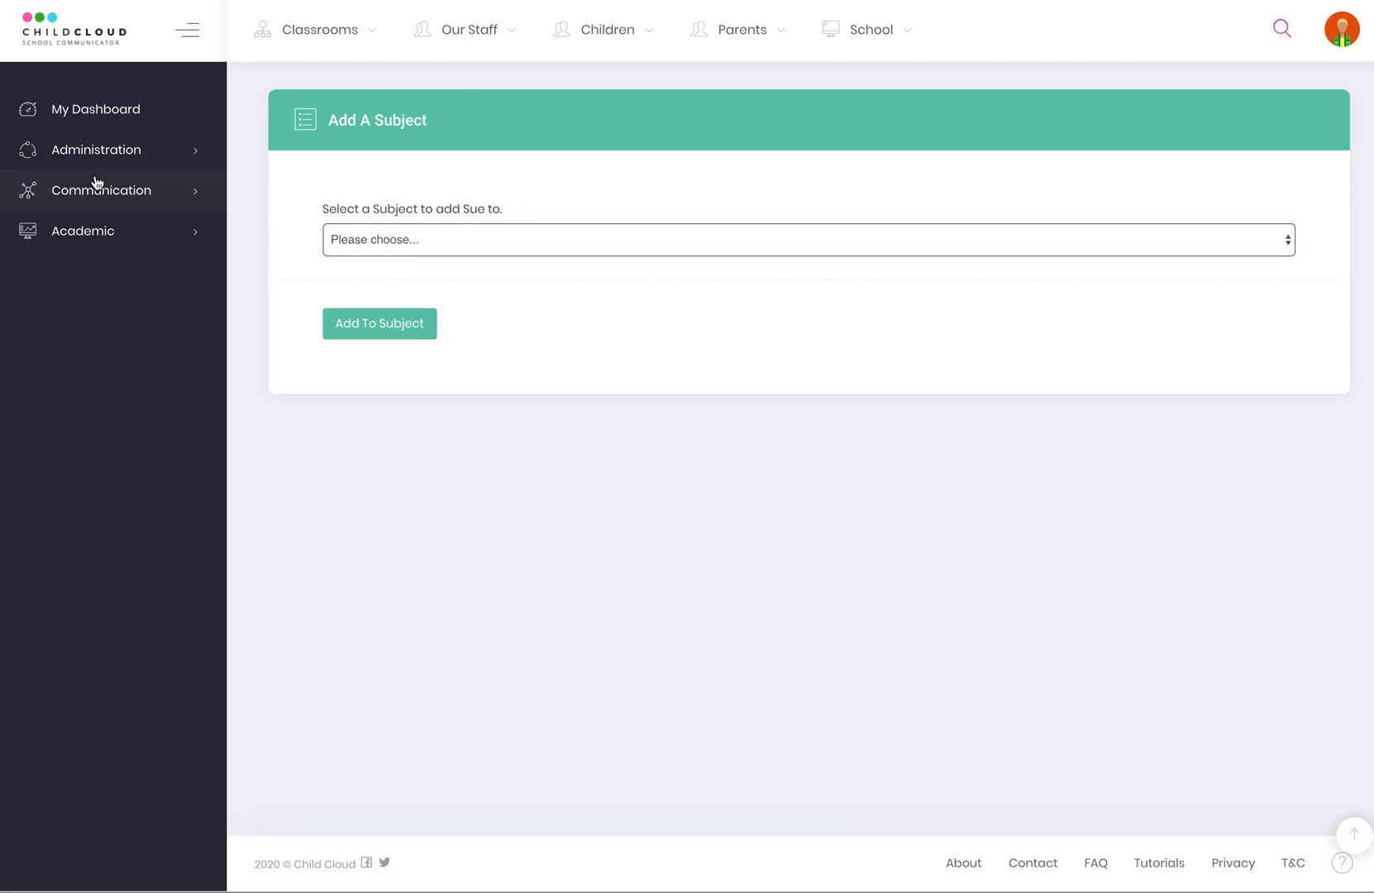
Go to Academic > Subjects, which lists no subjects yet.
{"action": "left_click", "coordinate": [83, 240]}
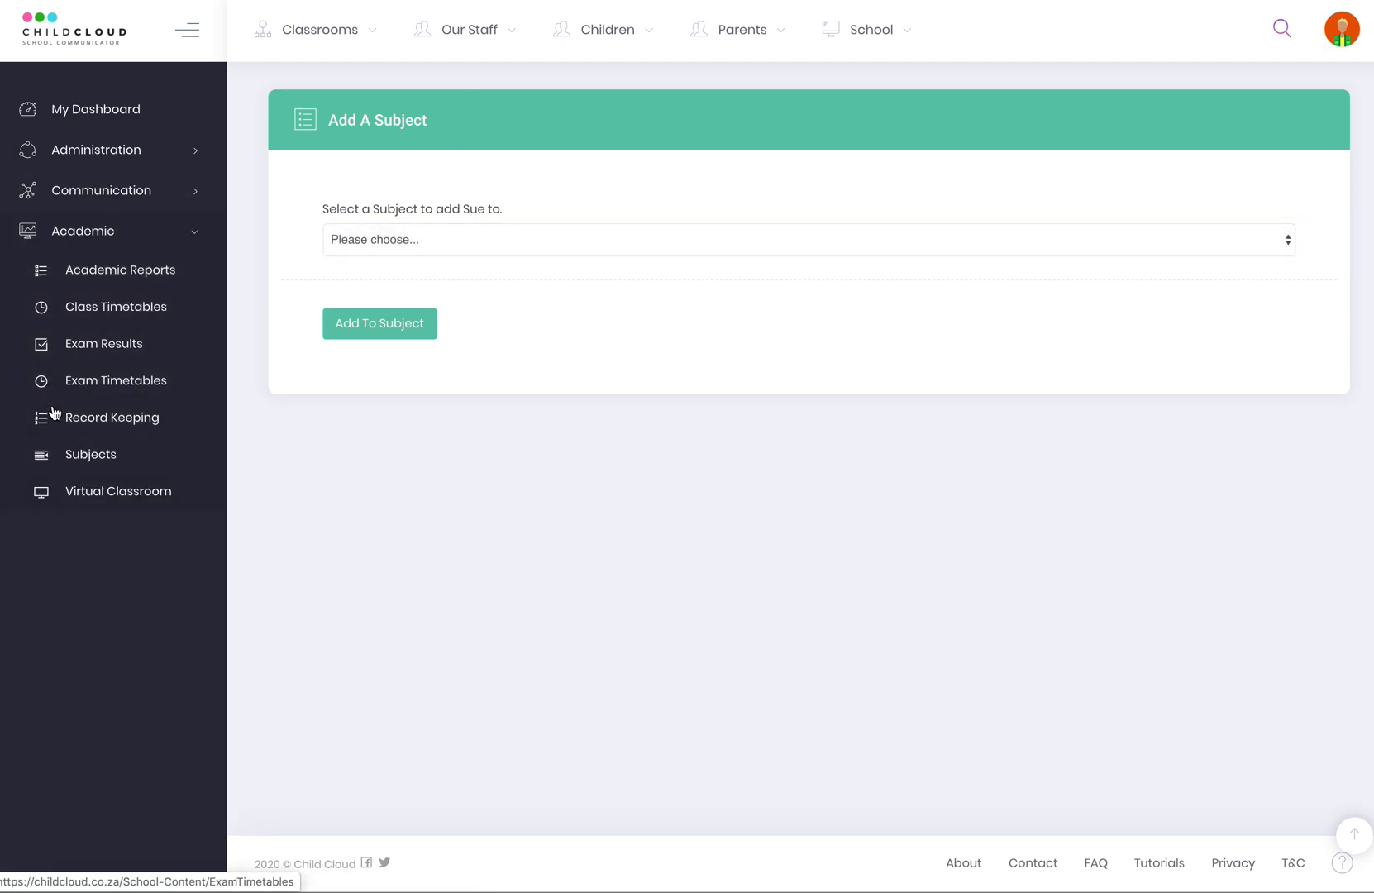
{"action": "left_click", "coordinate": [113, 459]}
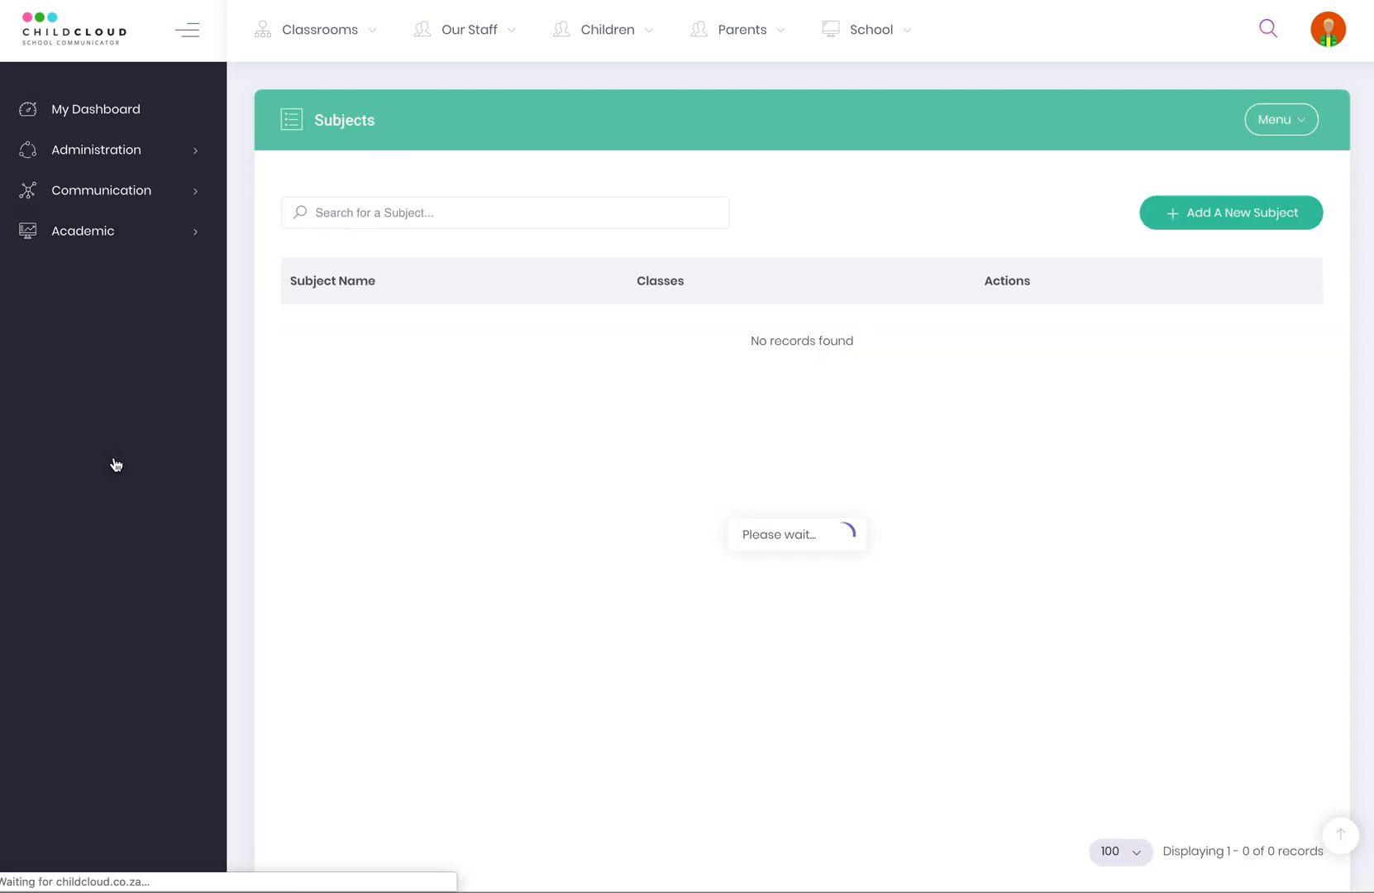
{"action": "left_click", "coordinate": [1221, 221]}
Add subject 'Maths' with the Mathematics photo, allocated to the teacher and class GR10A.
{"action": "left_click", "coordinate": [589, 215]}
{"action": "type", "text": "Maths"}
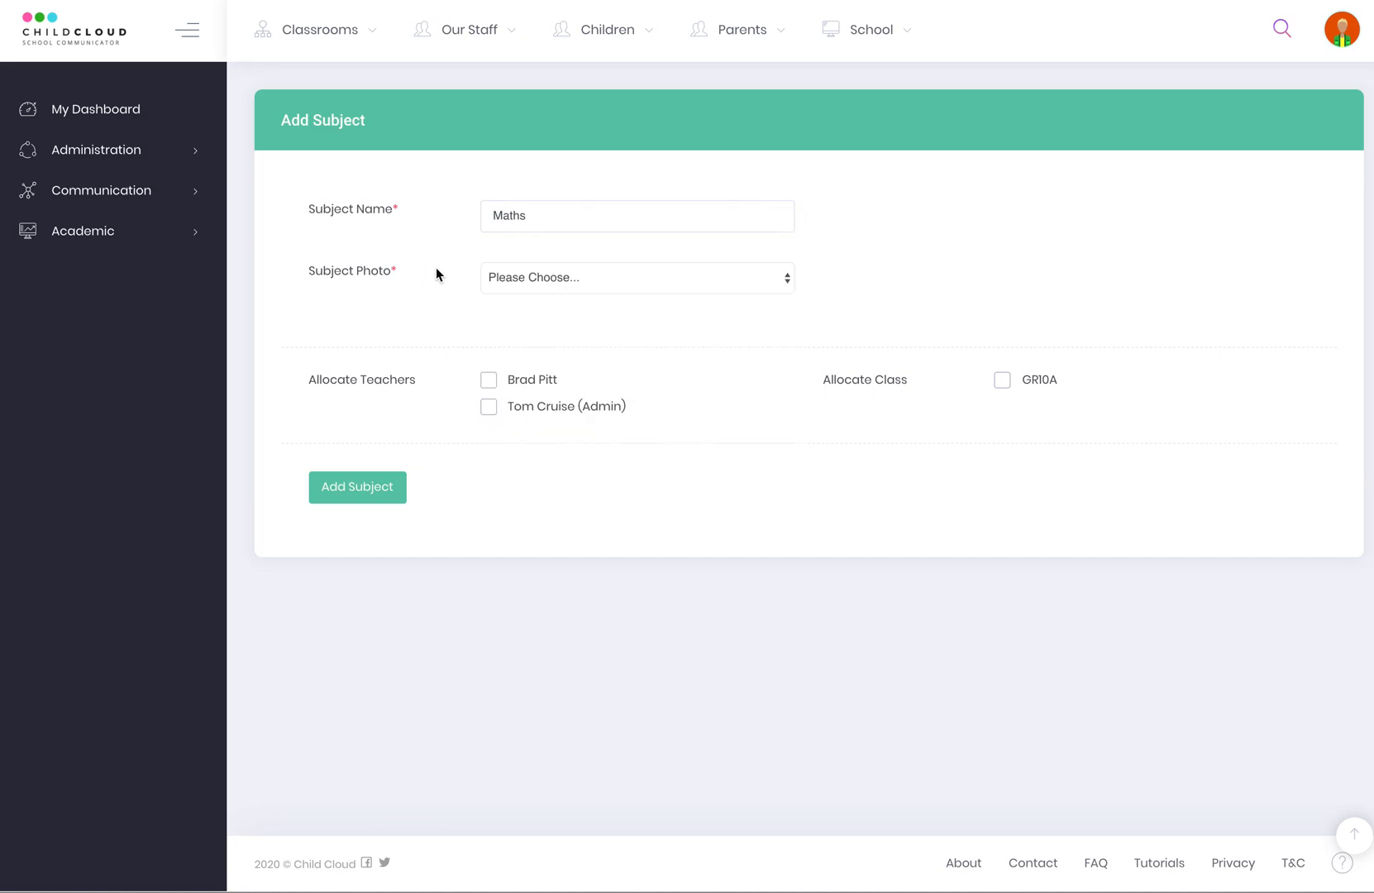
{"action": "left_click", "coordinate": [559, 279]}
{"action": "scroll", "coordinate": [593, 651], "scroll_direction": "down", "scroll_amount": 3}
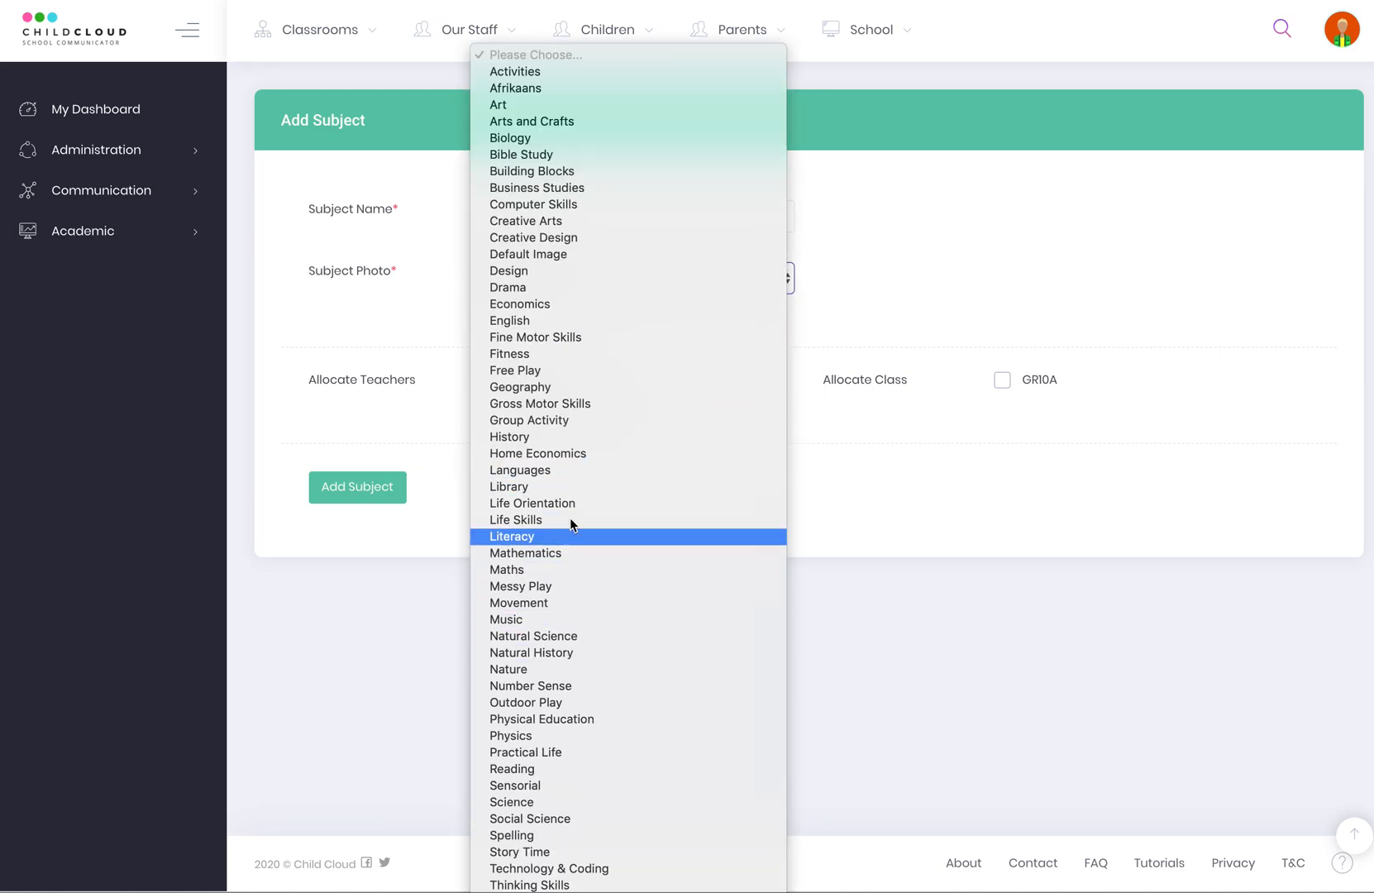
{"action": "left_click", "coordinate": [558, 570]}
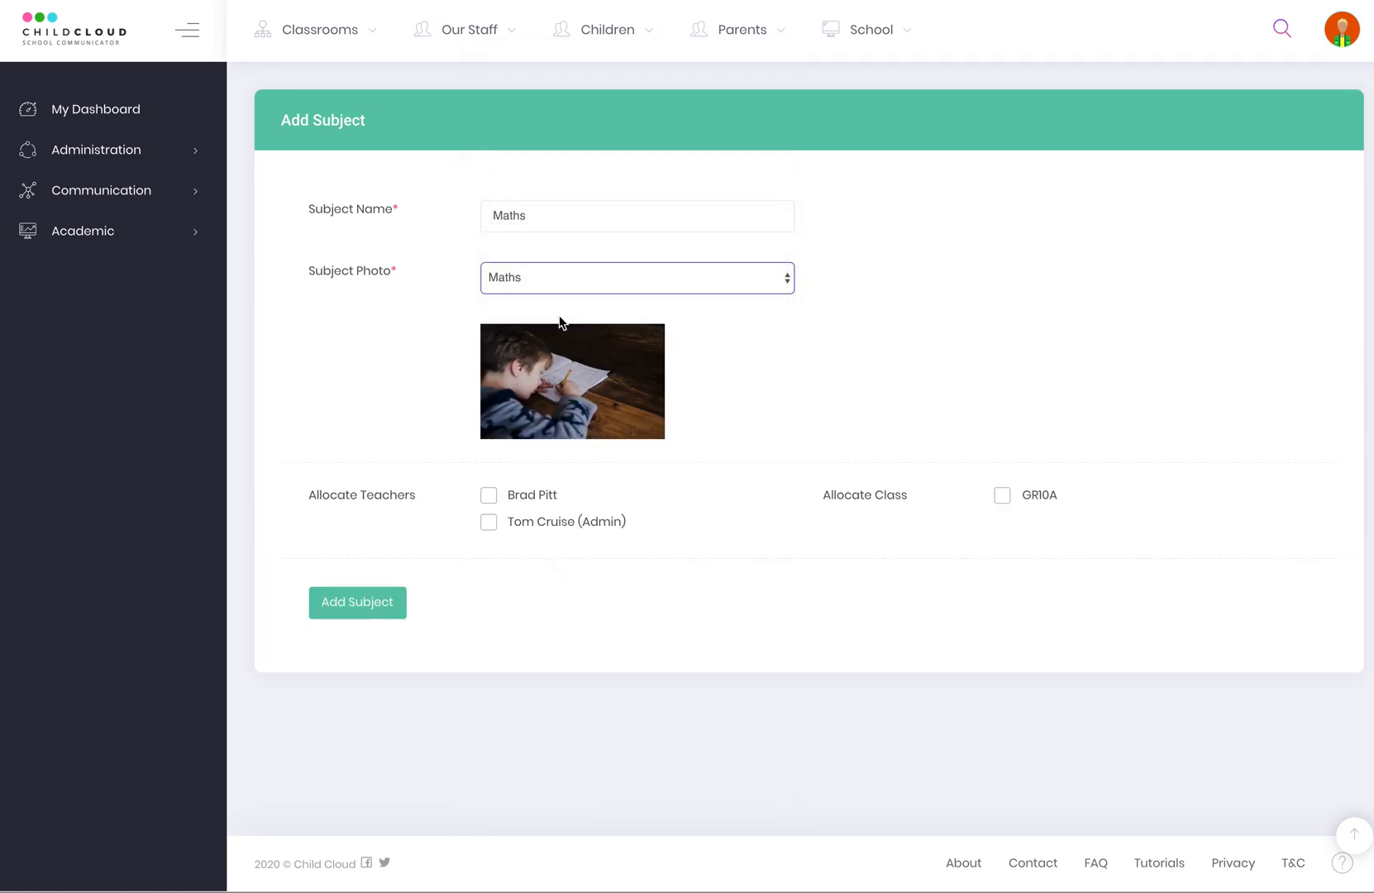
{"action": "left_click", "coordinate": [552, 281]}
{"action": "left_click", "coordinate": [550, 266]}
{"action": "left_click", "coordinate": [809, 402]}
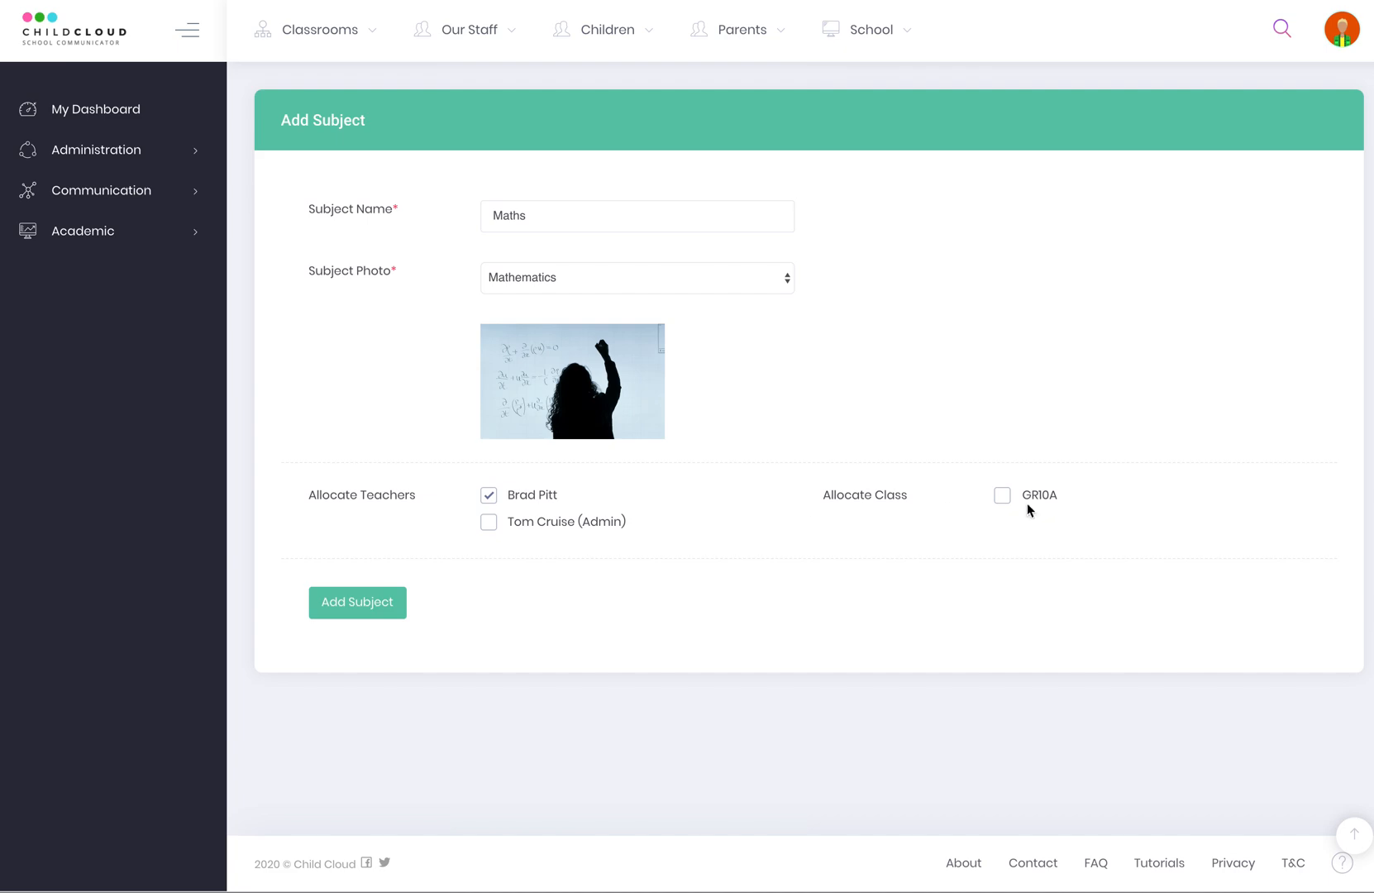
{"action": "left_click", "coordinate": [341, 602]}
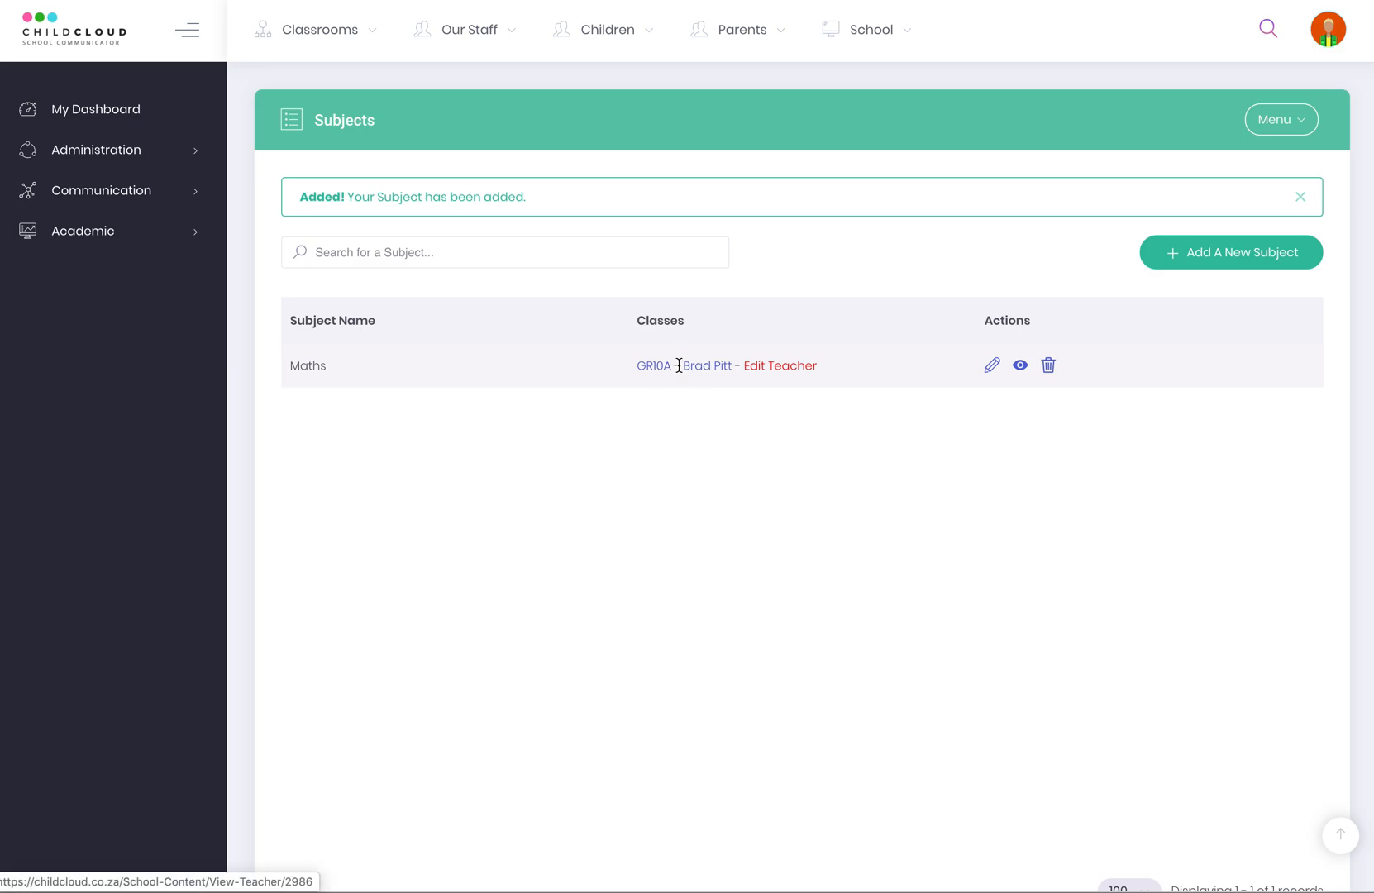
Check the Maths teacher allocation without making changes.
{"action": "left_click", "coordinate": [758, 364]}
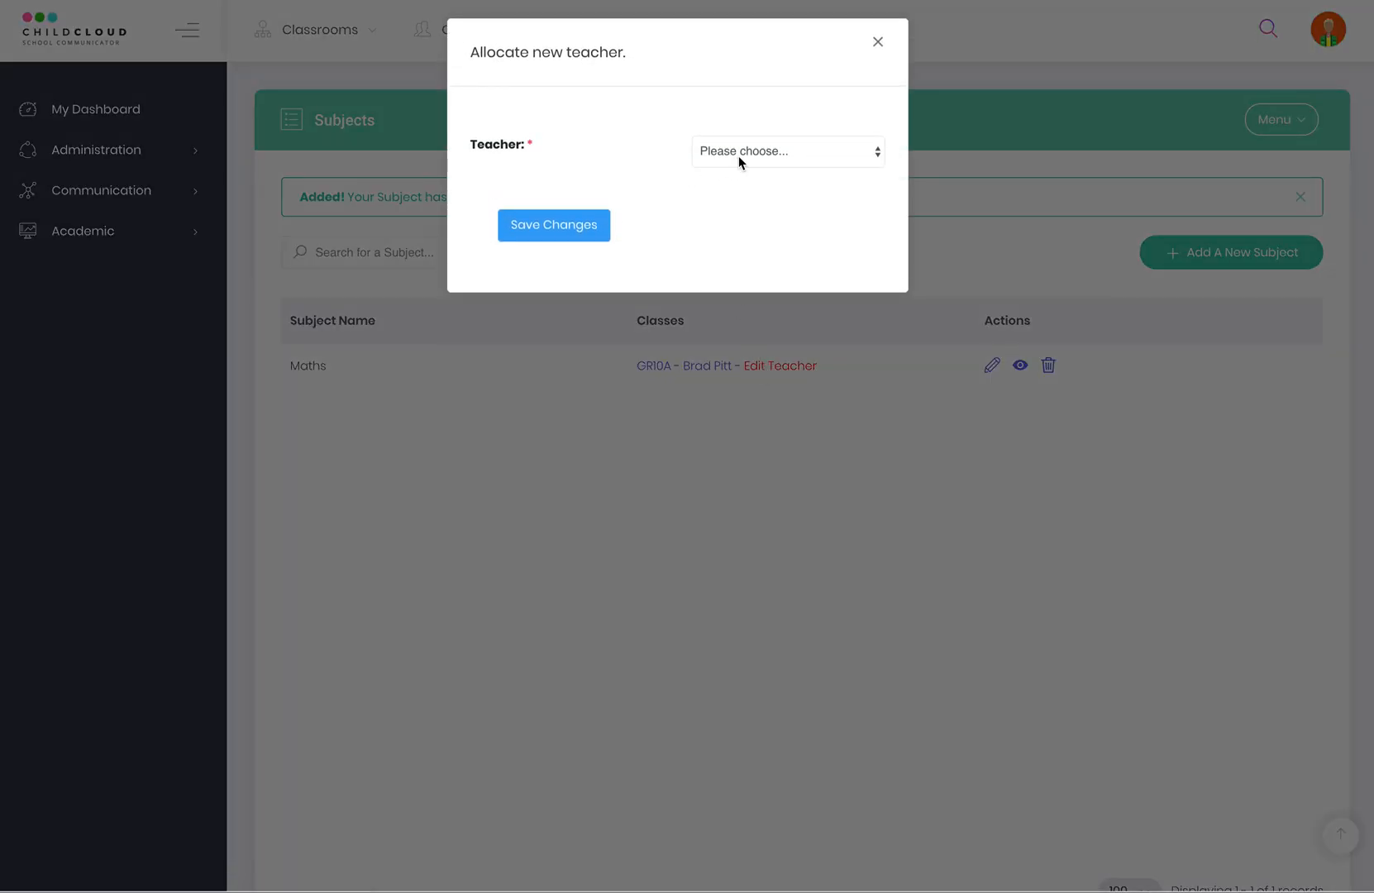
{"action": "left_click", "coordinate": [738, 155]}
{"action": "left_click", "coordinate": [877, 45]}
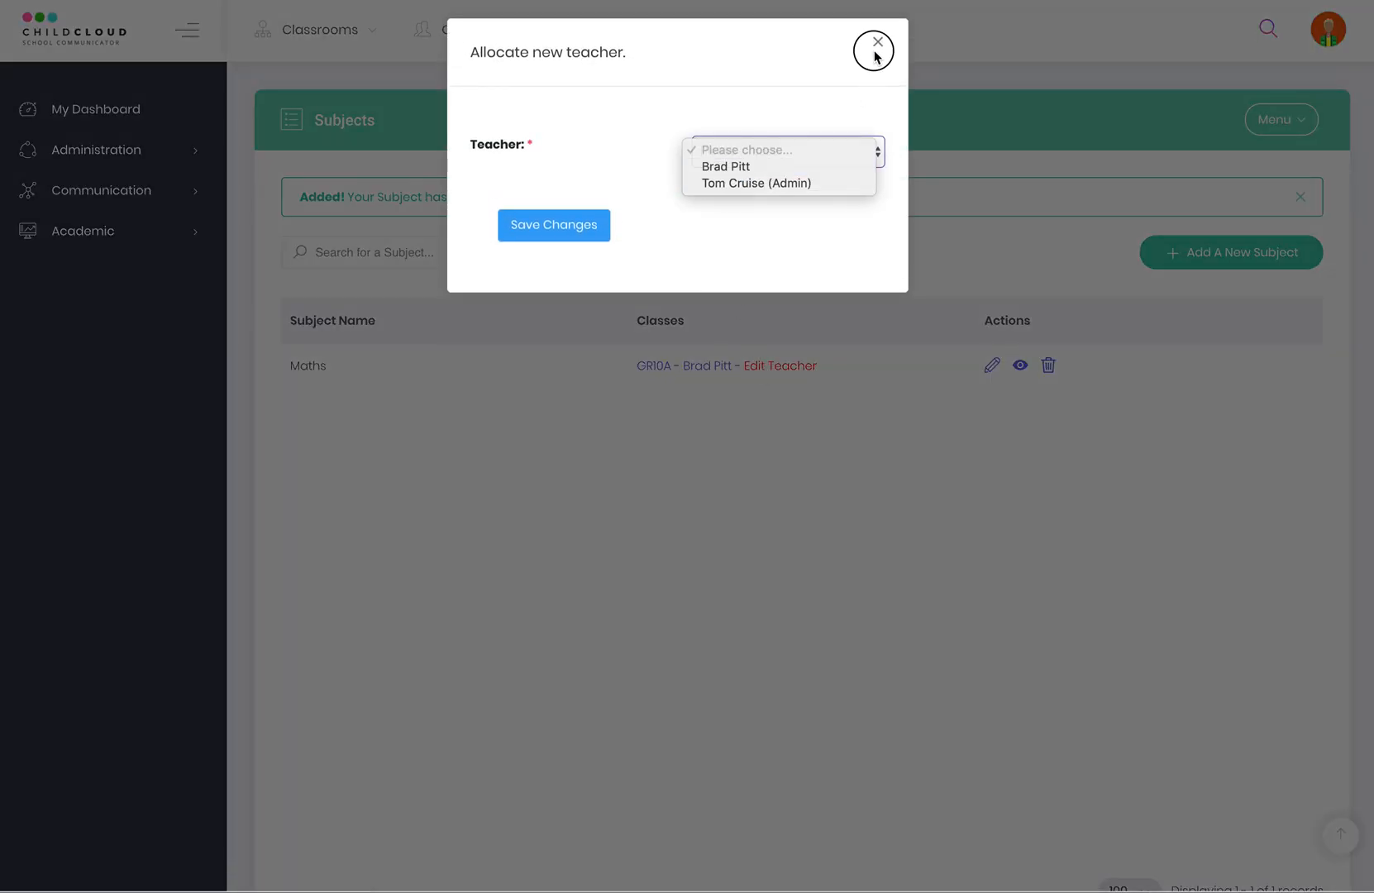
List the children taking Maths, open the GR10A child's profile, then return to the dashboard.
{"action": "left_click", "coordinate": [1021, 369]}
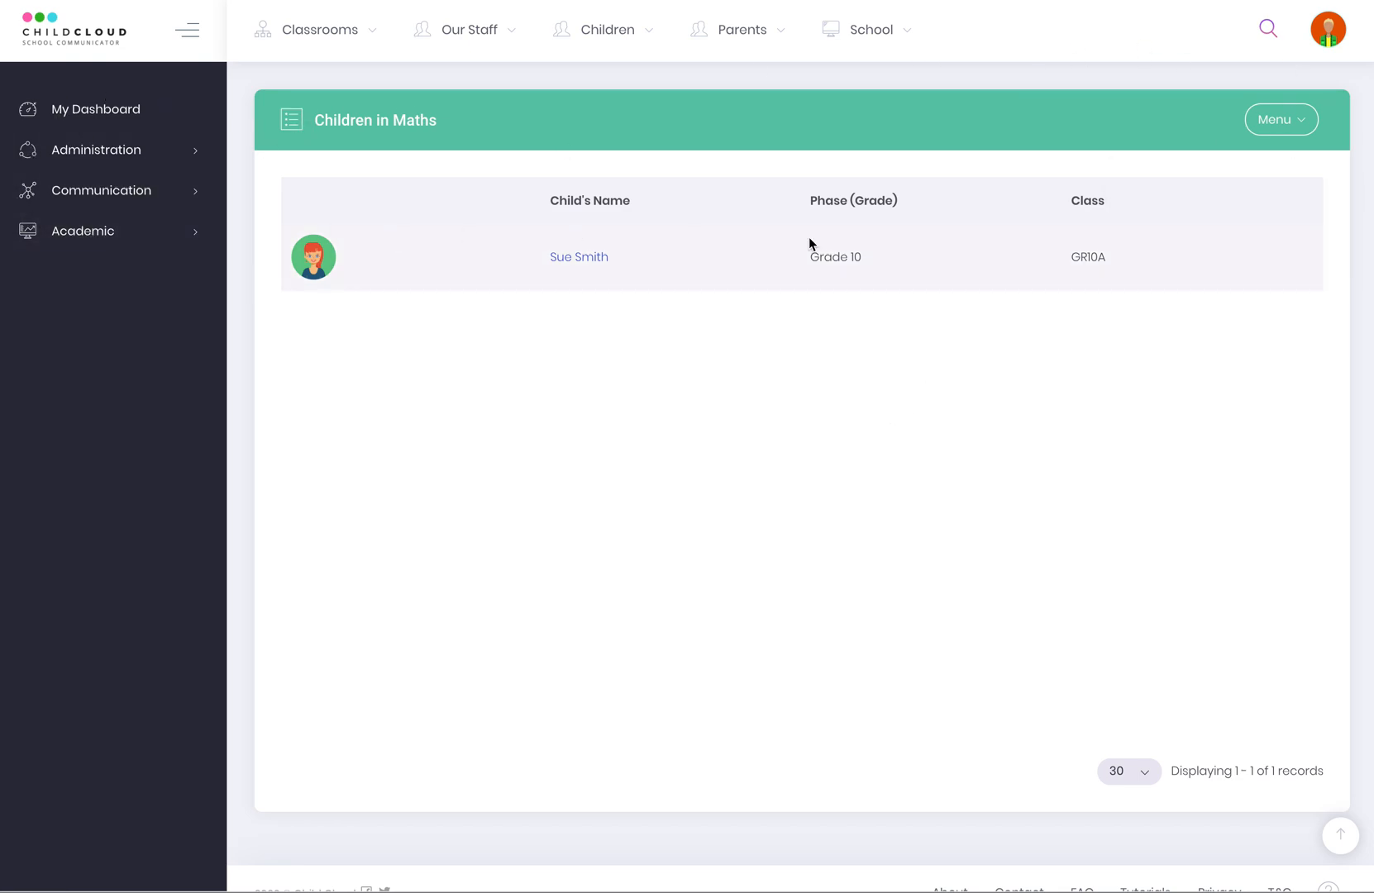
{"action": "left_click", "coordinate": [581, 258]}
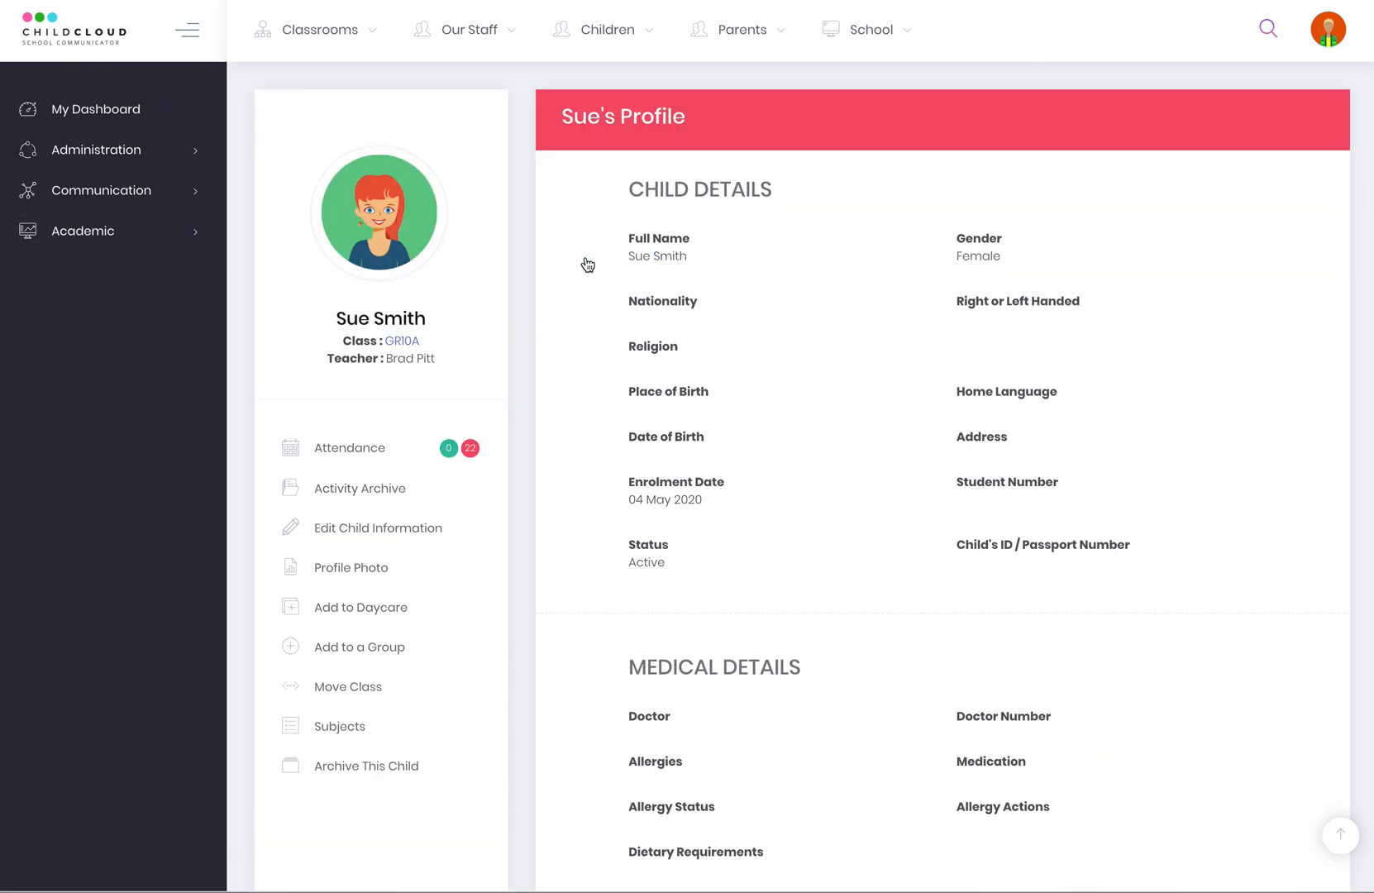
{"action": "scroll", "coordinate": [447, 732], "scroll_direction": "down", "scroll_amount": 1}
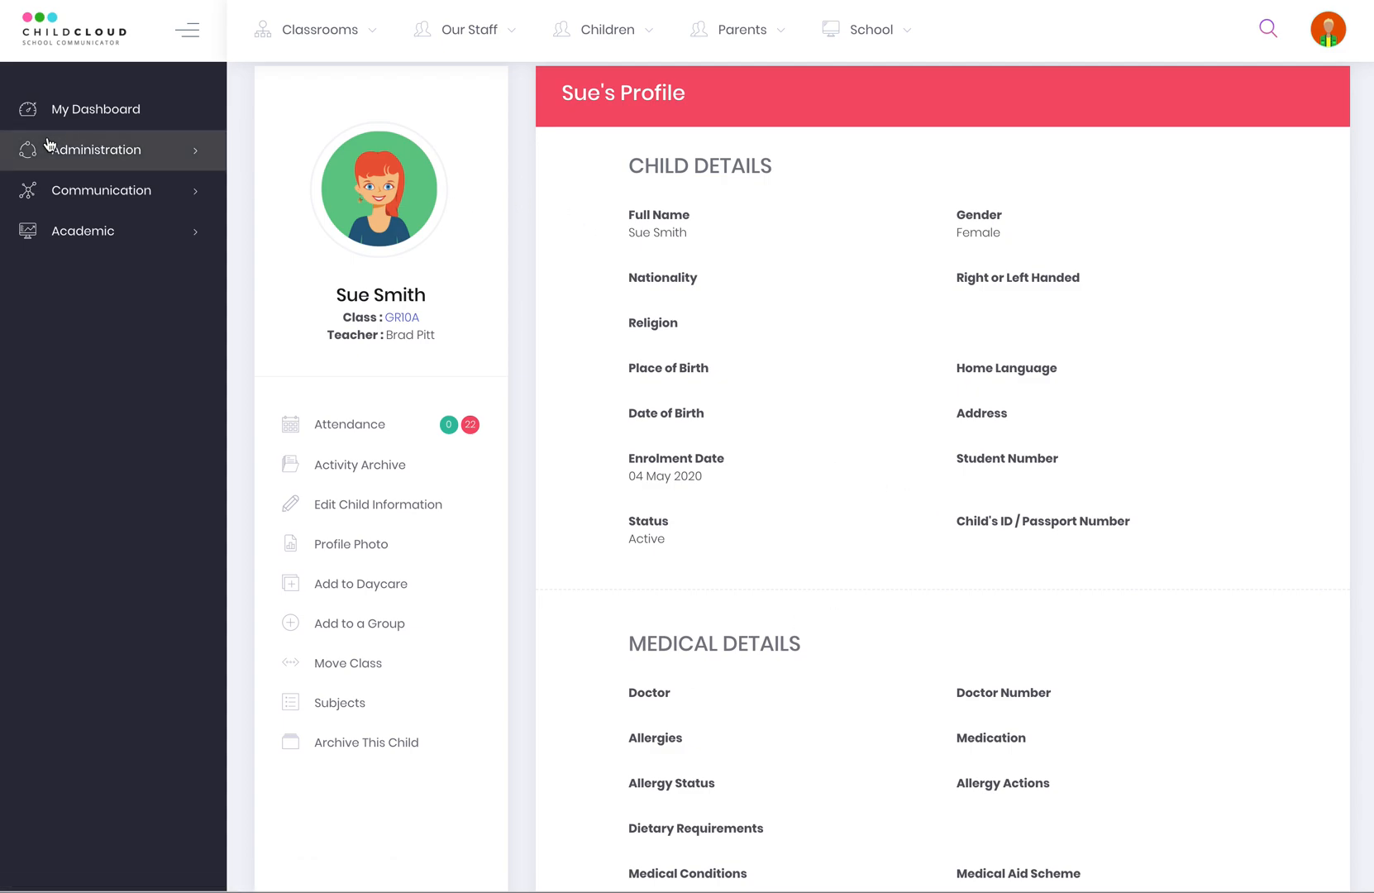
{"action": "left_click", "coordinate": [86, 115]}
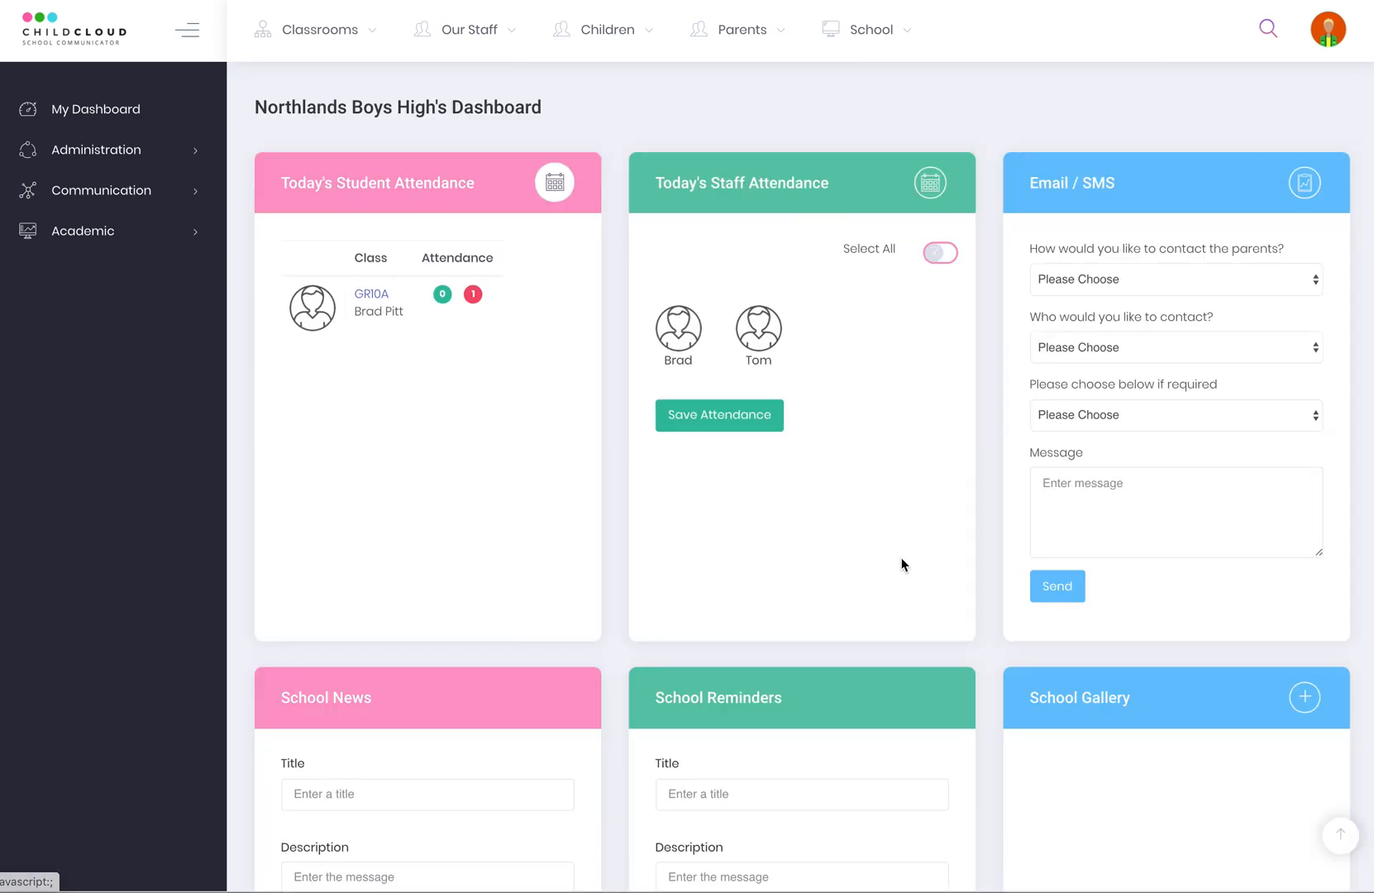
Scroll the dashboard, then open Administration > Database to view the School Database page.
{"action": "scroll", "coordinate": [727, 662], "scroll_direction": "down", "scroll_amount": 4}
{"action": "scroll", "coordinate": [755, 672], "scroll_direction": "down", "scroll_amount": 5}
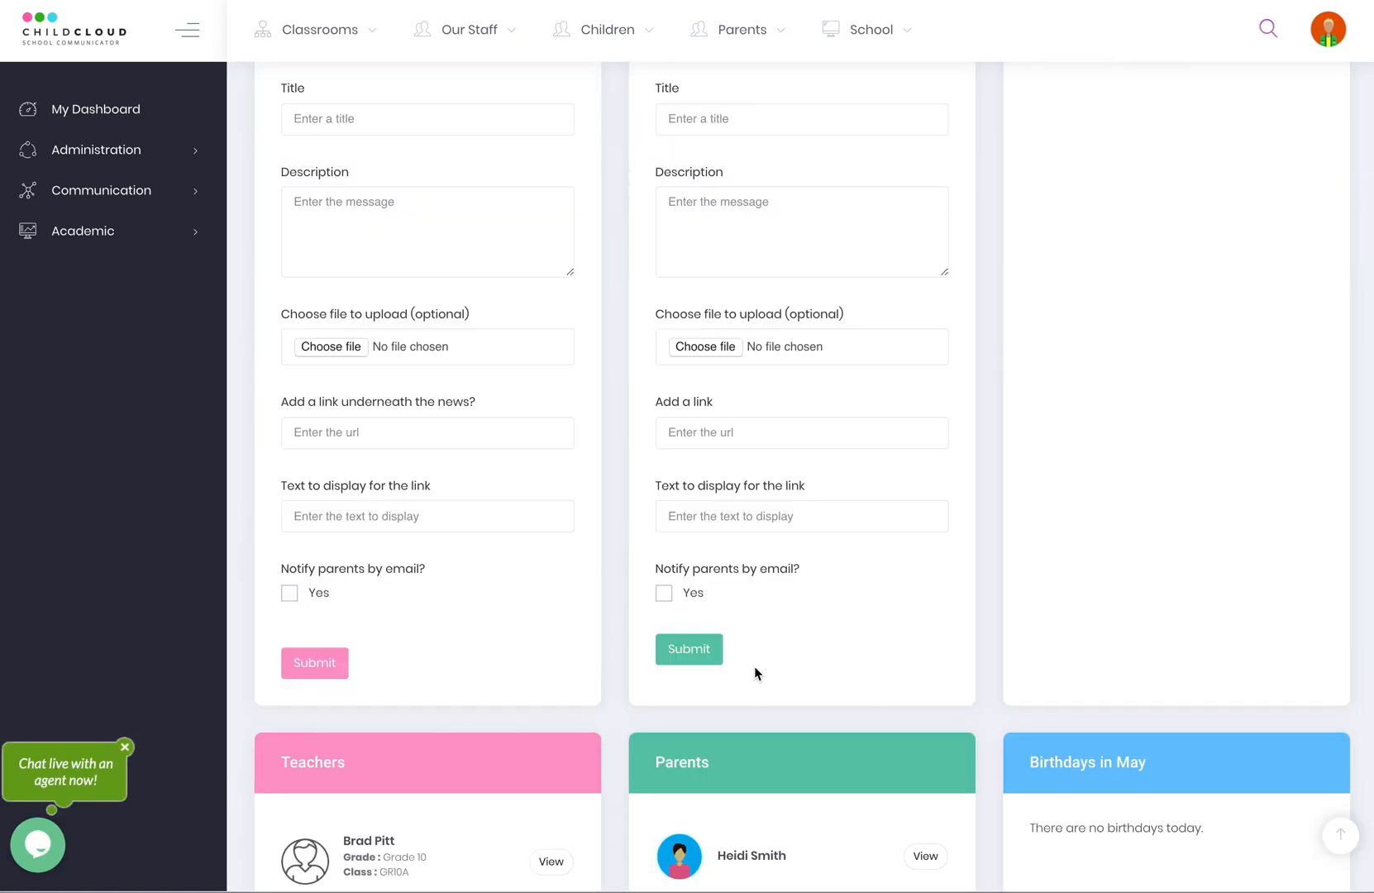
{"action": "scroll", "coordinate": [755, 672], "scroll_direction": "up", "scroll_amount": 9}
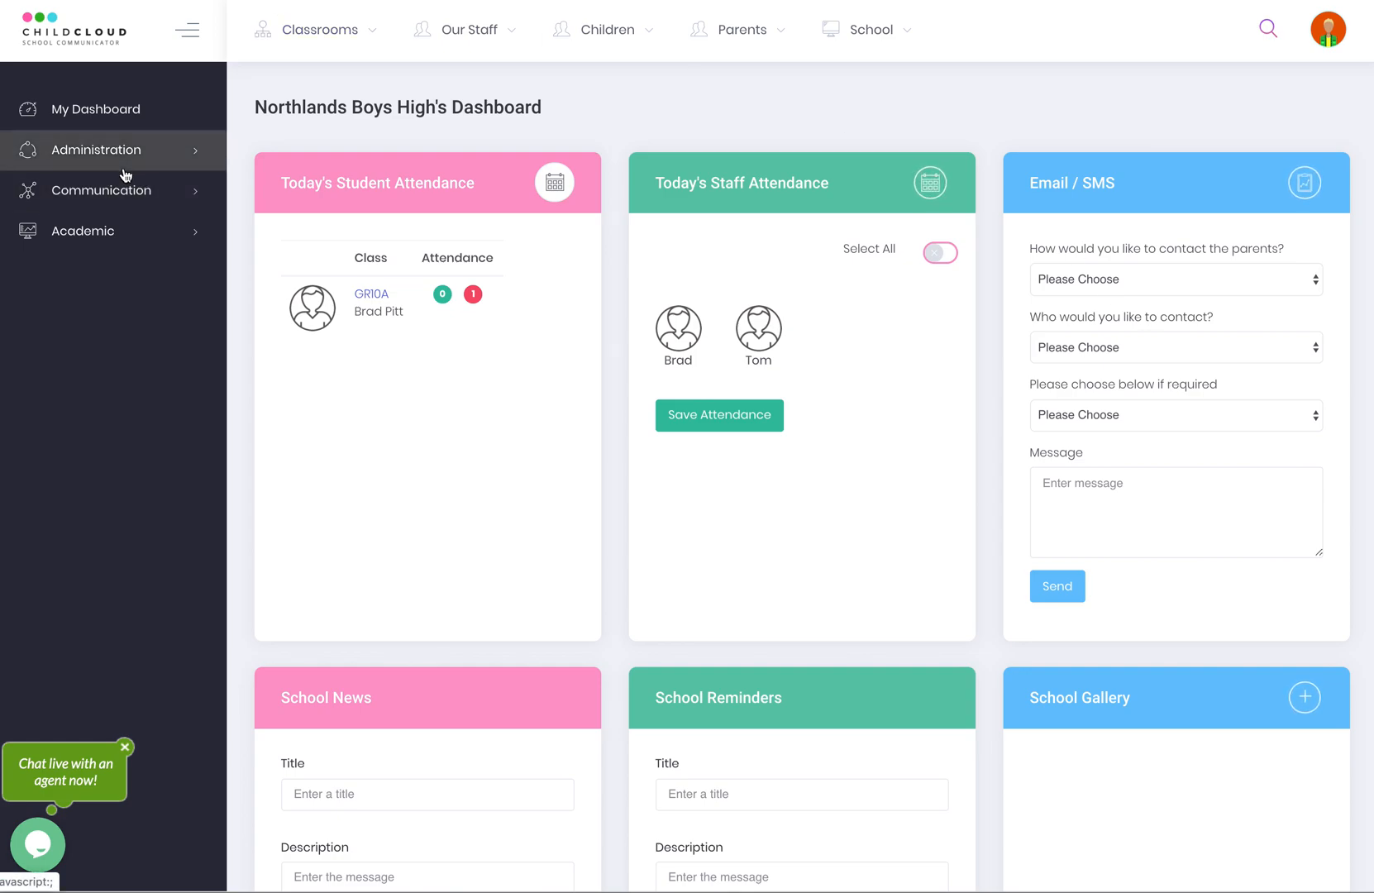
{"action": "left_click", "coordinate": [83, 157]}
{"action": "left_click", "coordinate": [78, 196]}
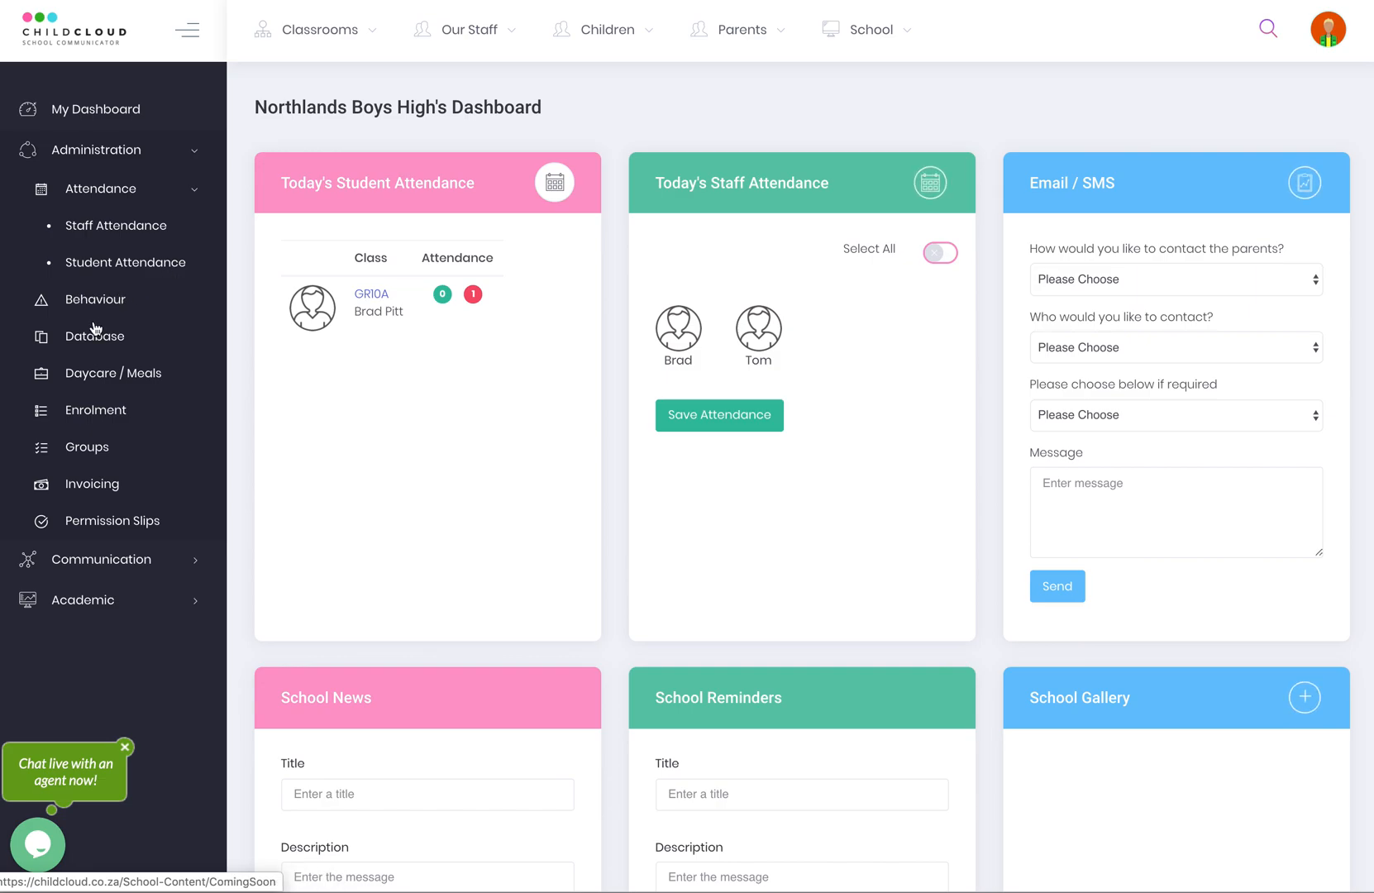
{"action": "left_click", "coordinate": [79, 340]}
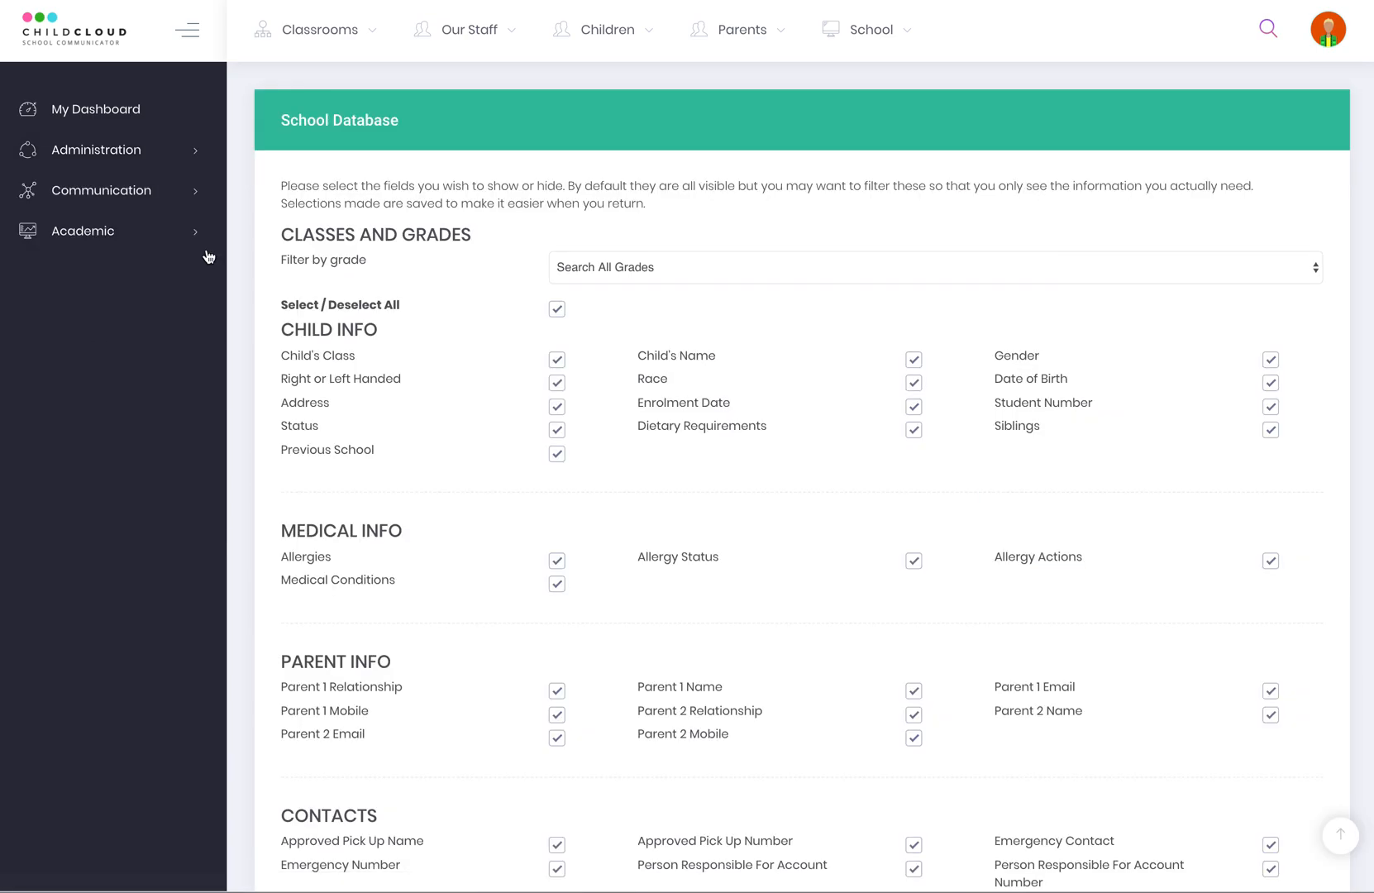
Filter the School Database by grade to GR10A.
{"action": "left_click", "coordinate": [762, 271]}
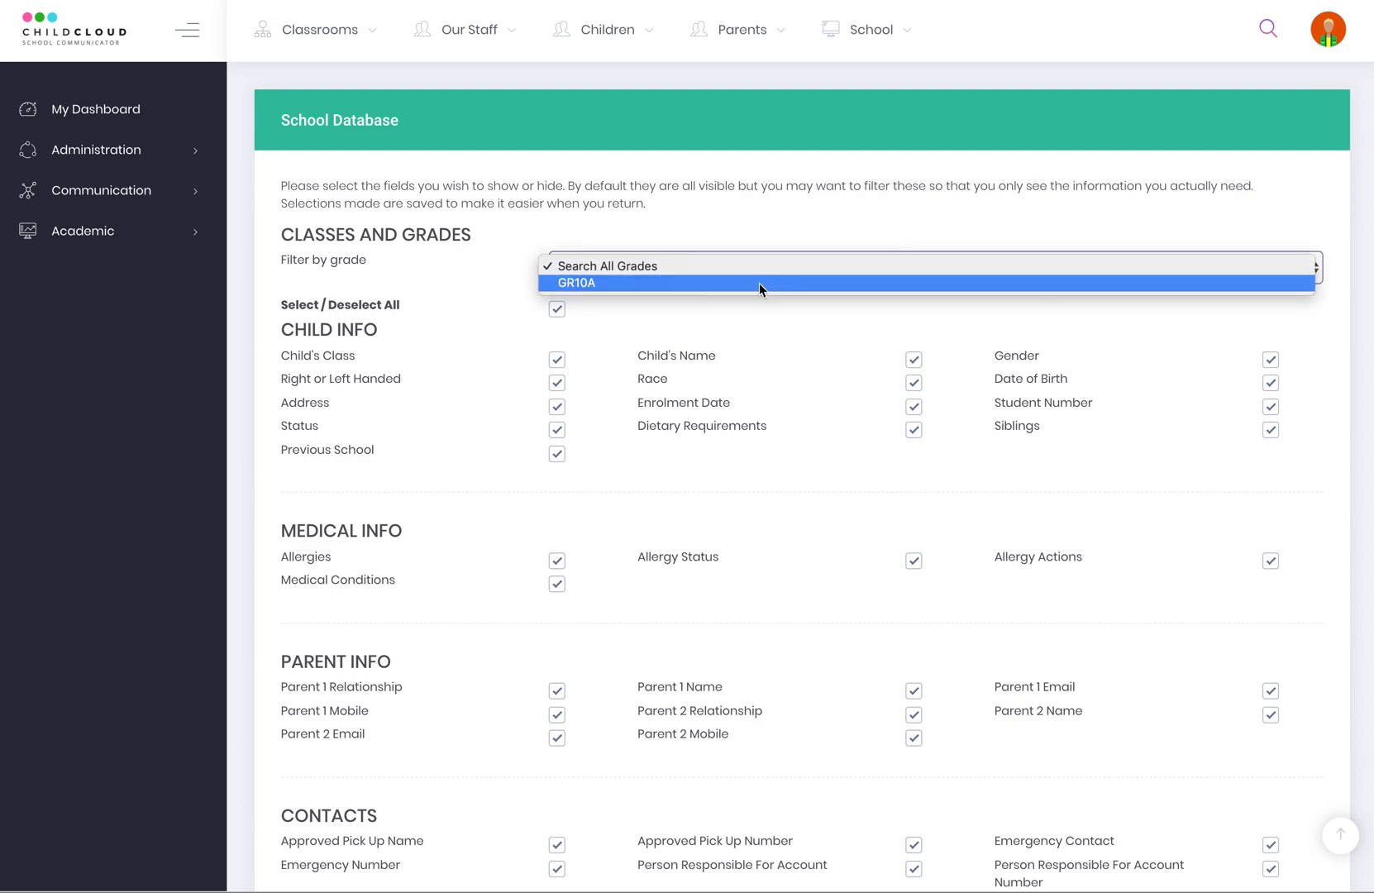
{"action": "left_click", "coordinate": [759, 283]}
{"action": "scroll", "coordinate": [692, 347], "scroll_direction": "down", "scroll_amount": 1}
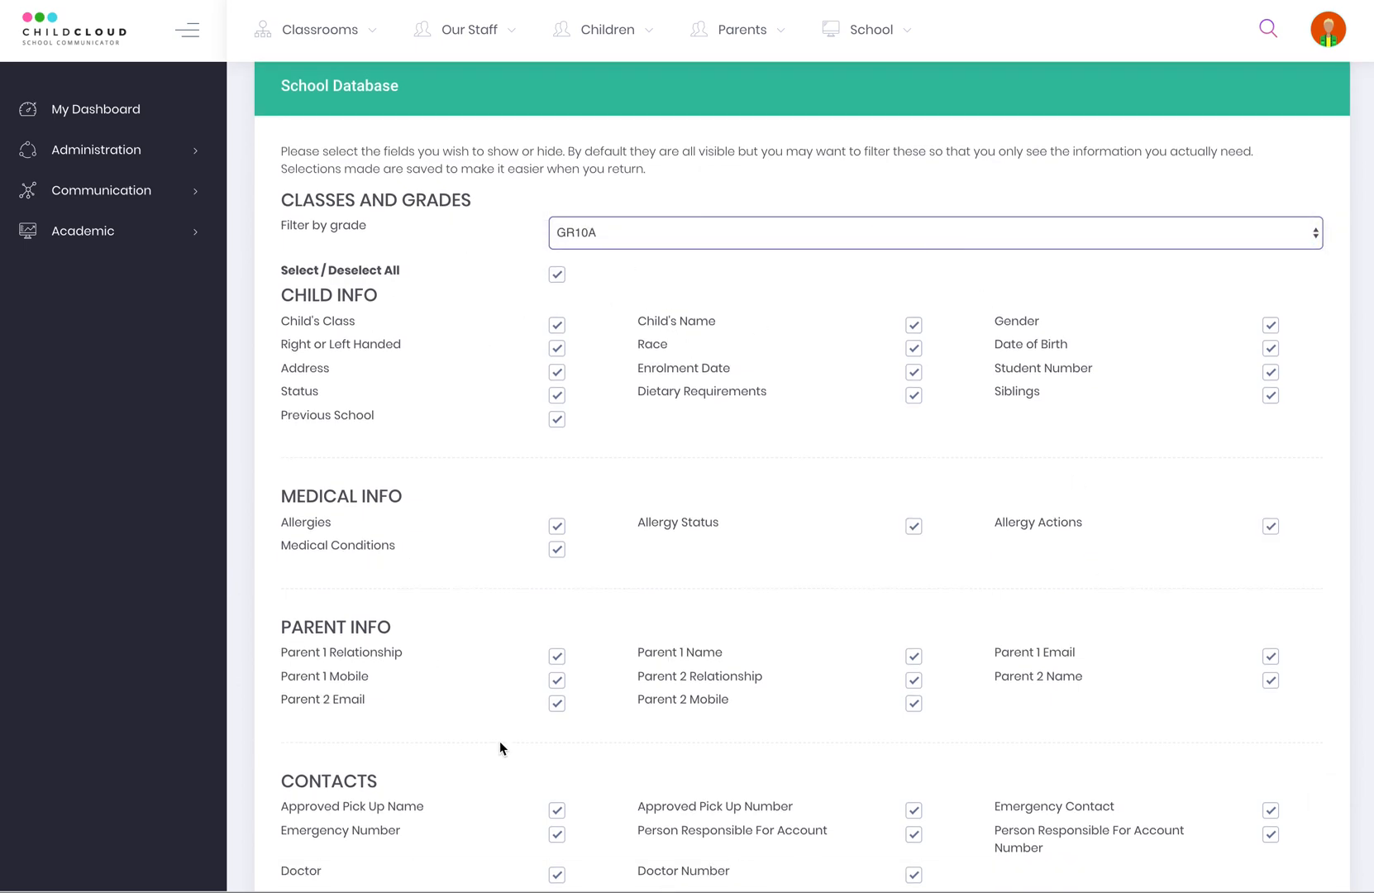
{"action": "scroll", "coordinate": [407, 686], "scroll_direction": "down", "scroll_amount": 4}
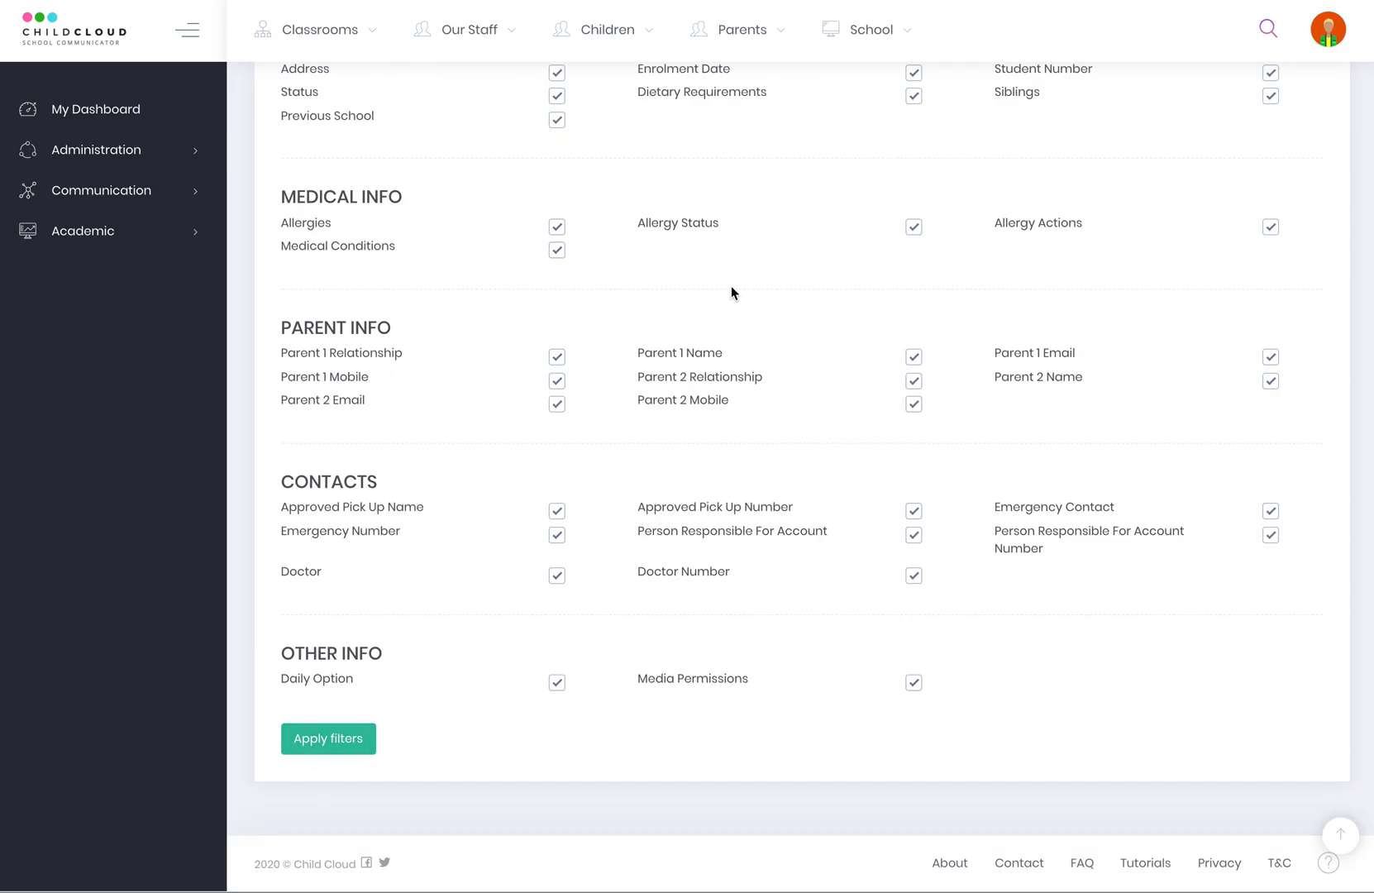
{"action": "scroll", "coordinate": [661, 405], "scroll_direction": "up", "scroll_amount": 4}
Untick Address, Child's Class, Right or Left Handed, Status and Previous School.
{"action": "left_click", "coordinate": [557, 406]}
{"action": "left_click", "coordinate": [558, 360]}
{"action": "left_click", "coordinate": [560, 386]}
{"action": "left_click", "coordinate": [558, 429]}
{"action": "left_click", "coordinate": [560, 454]}
{"action": "scroll", "coordinate": [709, 498], "scroll_direction": "down", "scroll_amount": 4}
{"action": "scroll", "coordinate": [709, 498], "scroll_direction": "up", "scroll_amount": 4}
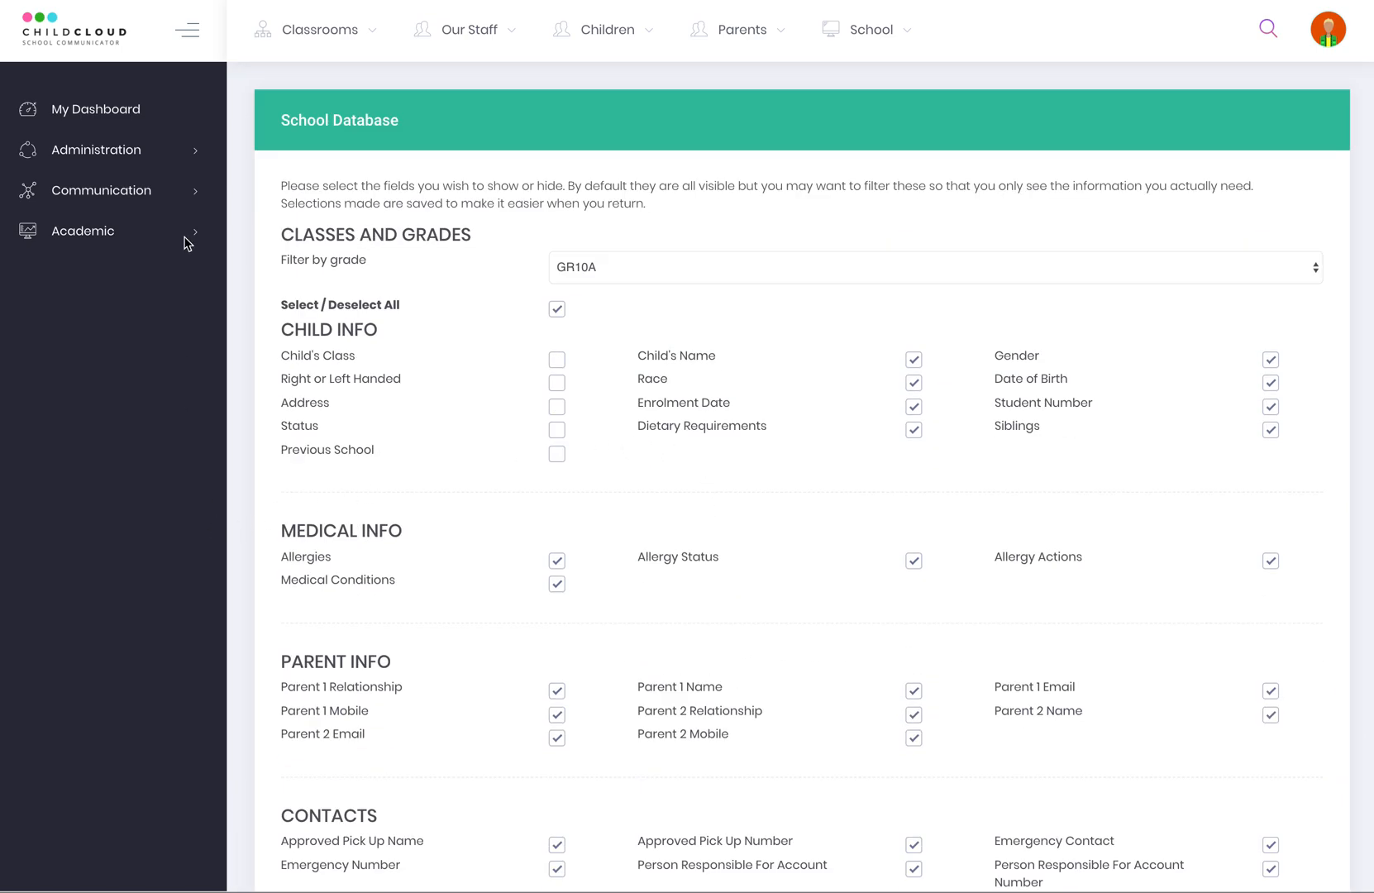
Start a new Daycare / Meals team named Primary Daycare.
{"action": "left_click", "coordinate": [92, 151]}
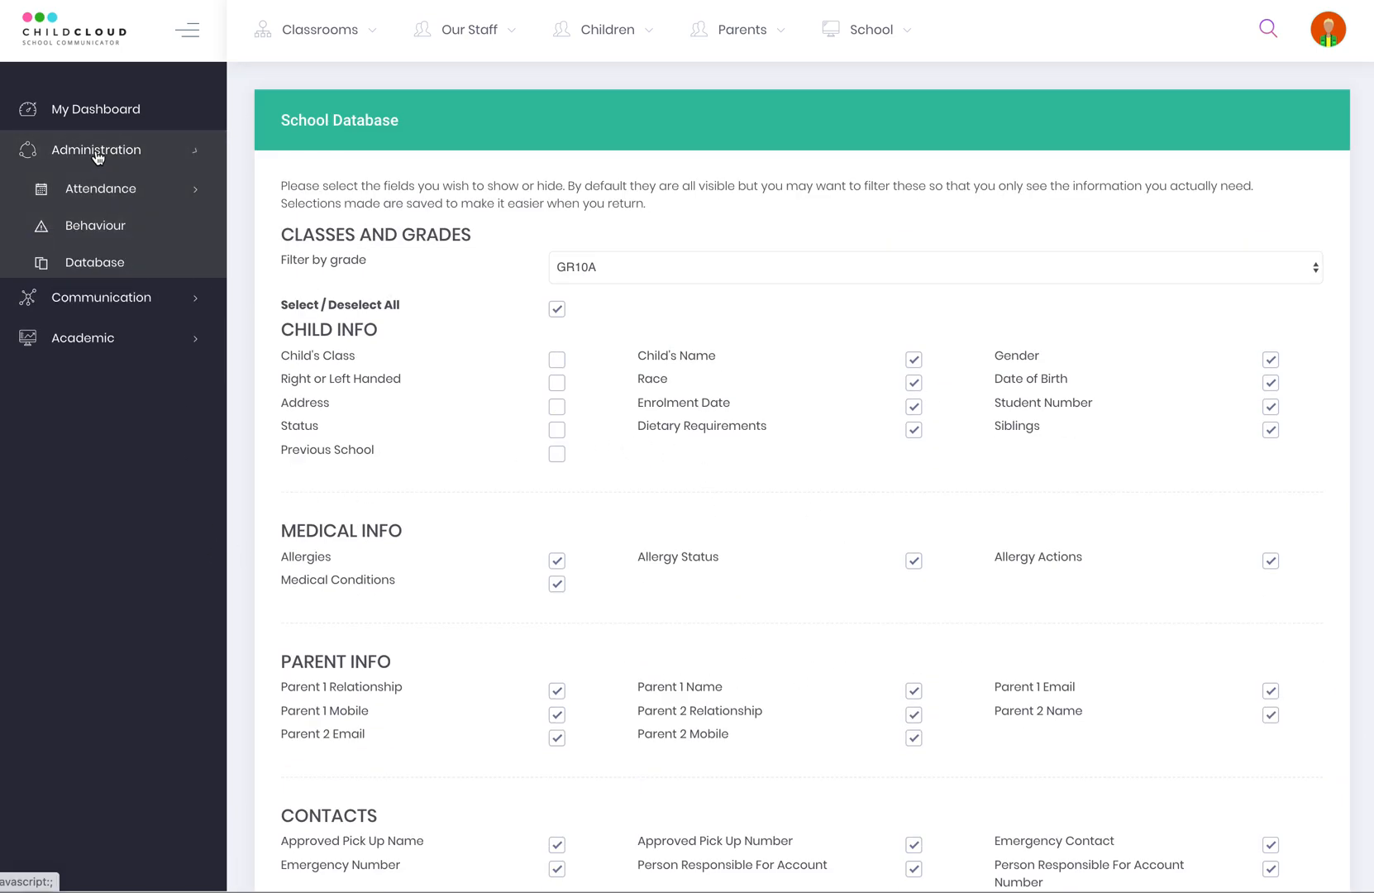
{"action": "left_click", "coordinate": [113, 306]}
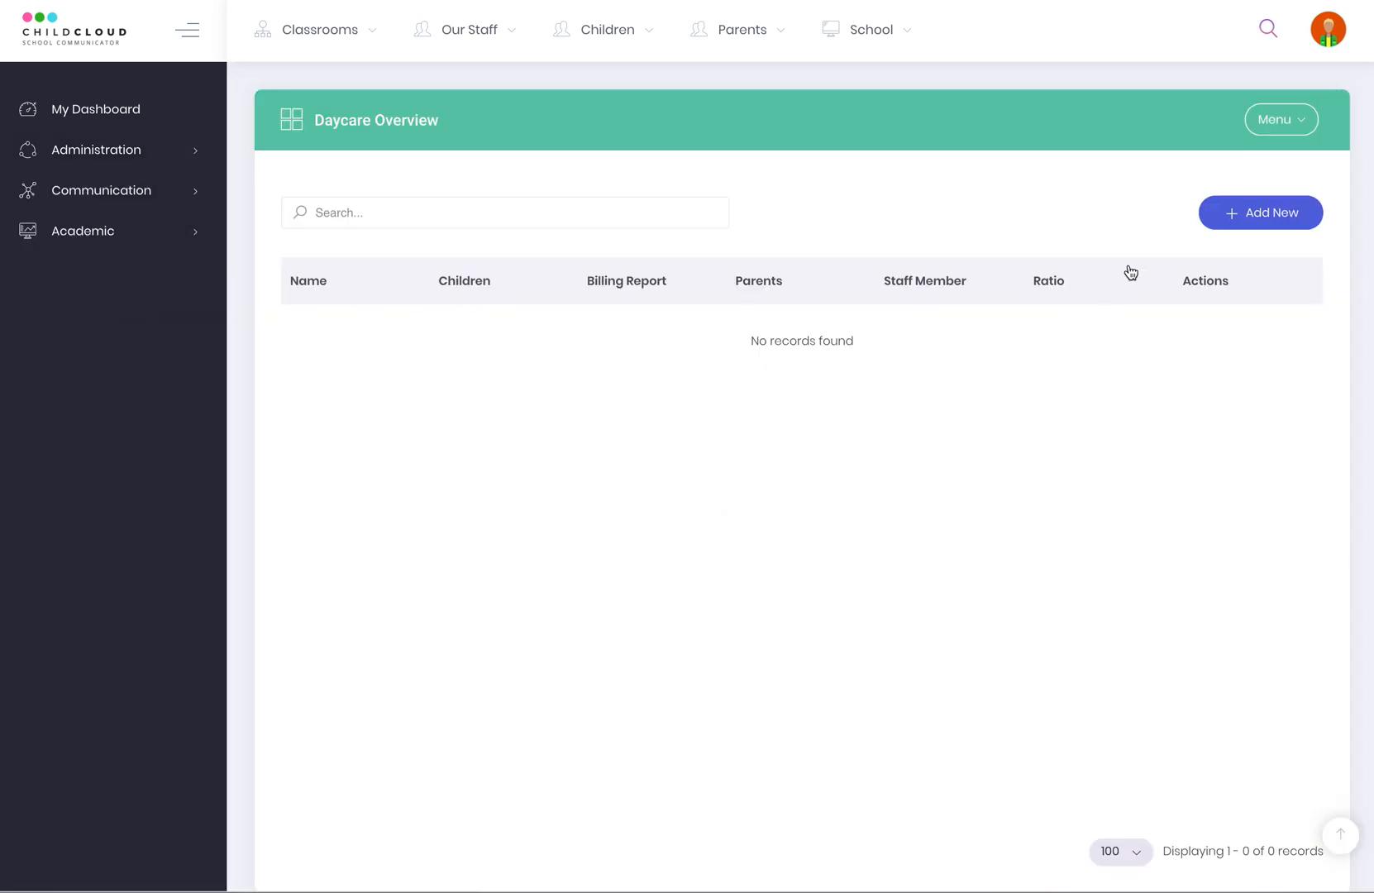
{"action": "left_click", "coordinate": [1260, 218]}
{"action": "left_click", "coordinate": [339, 212]}
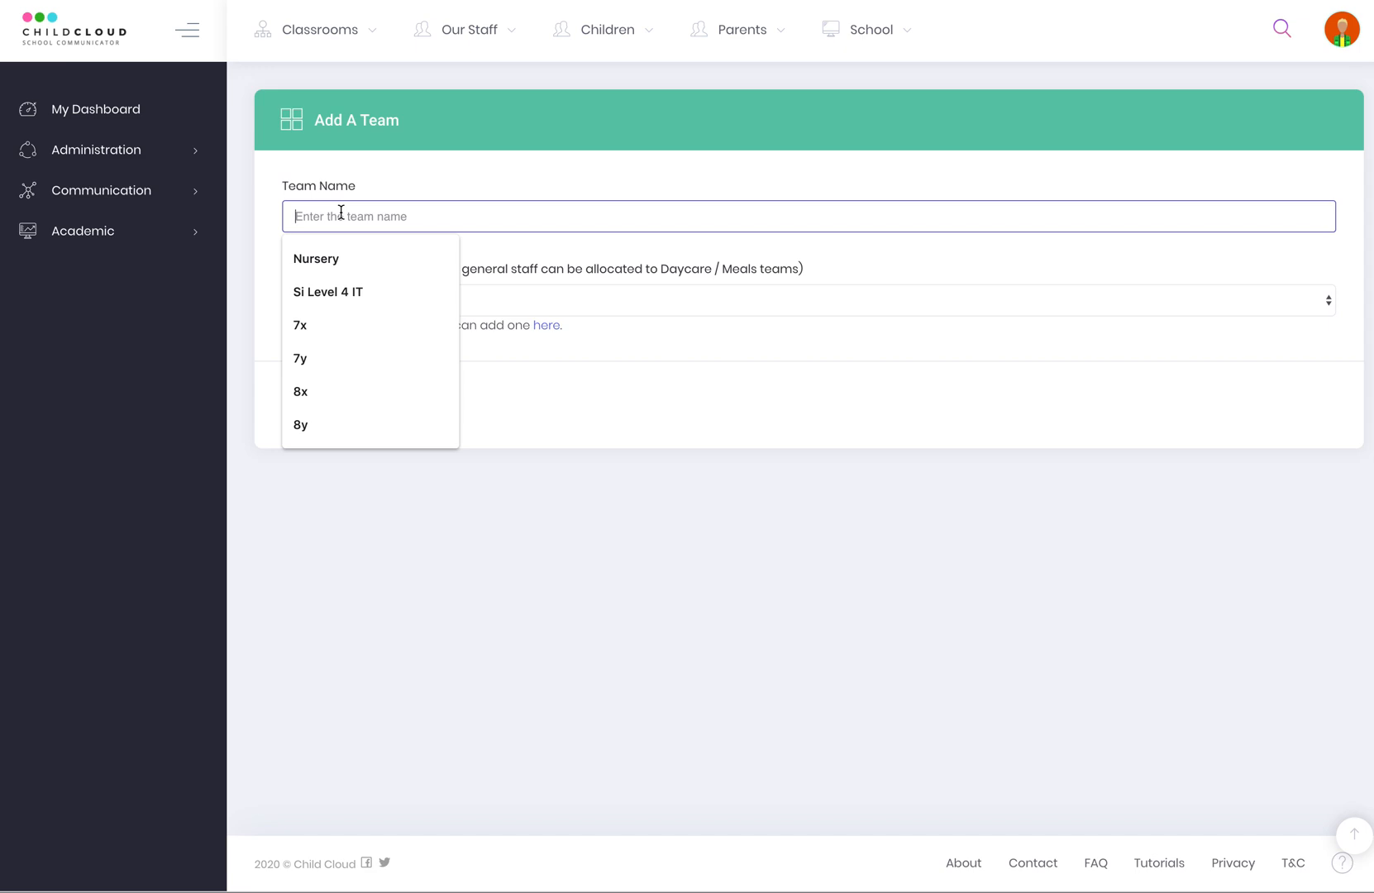
{"action": "type", "text": "Primary"}
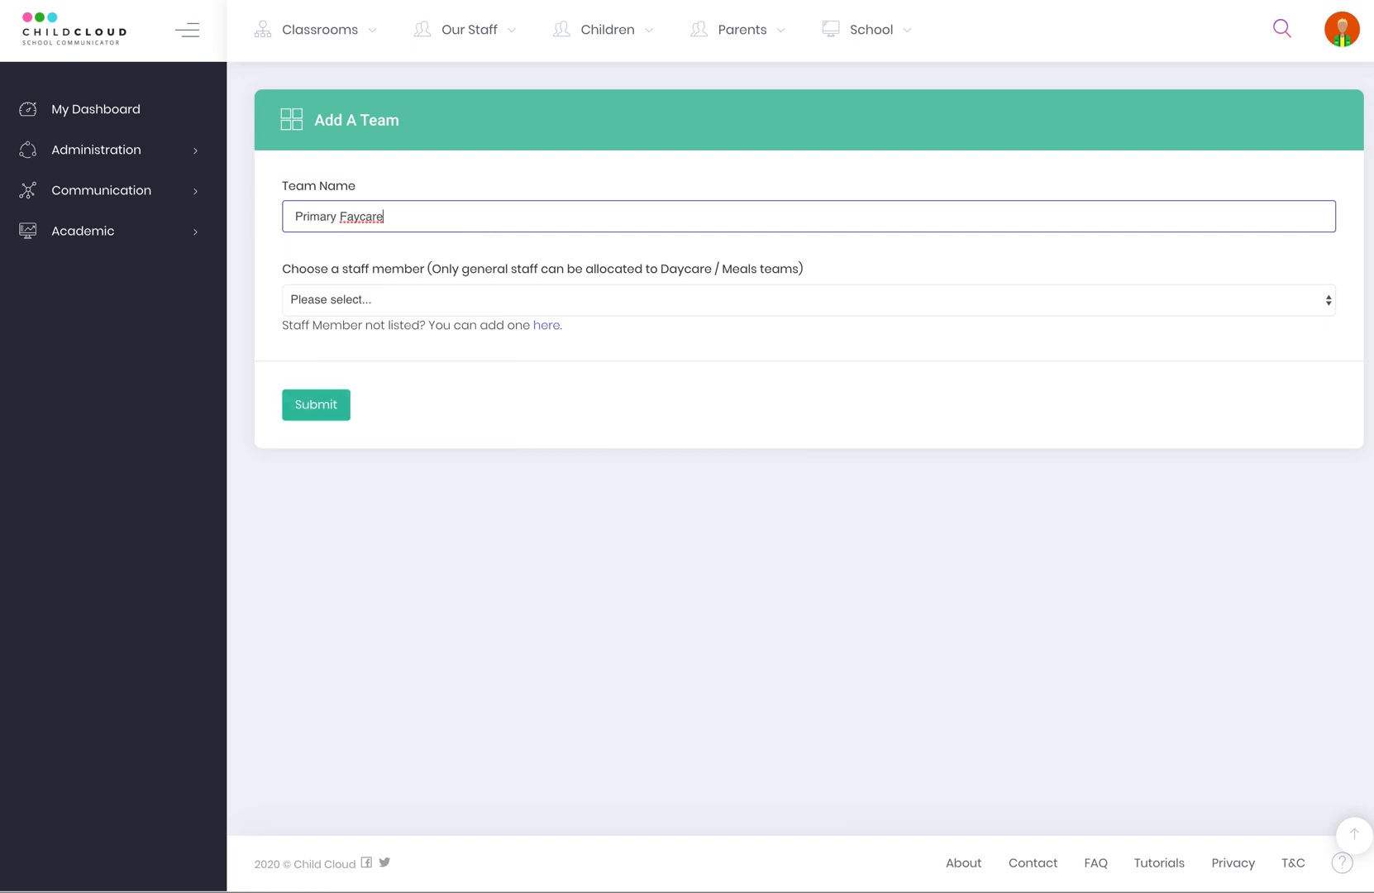
{"action": "type", "text": "D"}
Check staff and account type options without saving, then go to Administration > Enrolment.
{"action": "left_click", "coordinate": [322, 299]}
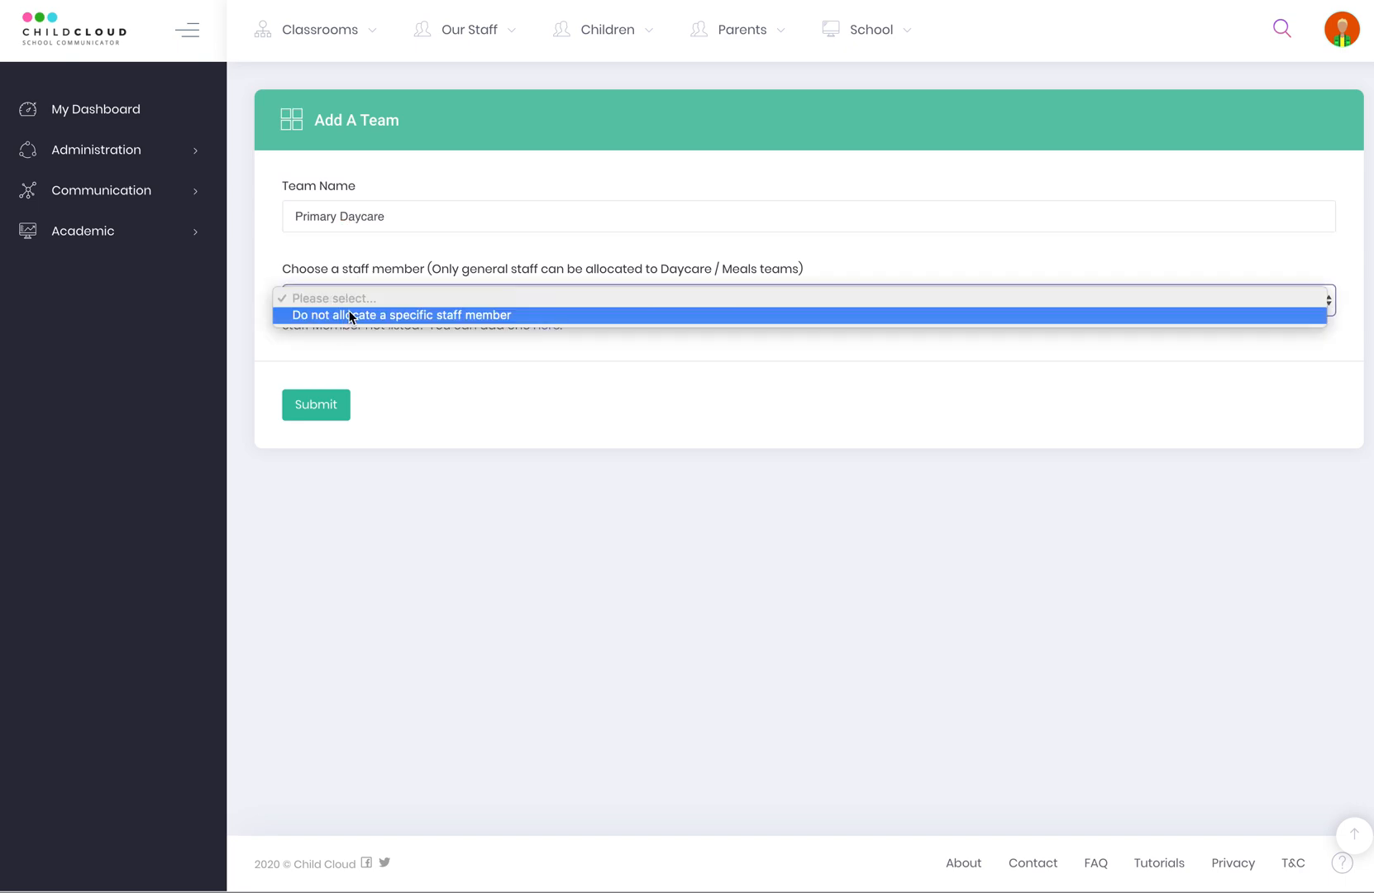
{"action": "left_click", "coordinate": [371, 377]}
{"action": "left_click", "coordinate": [547, 327]}
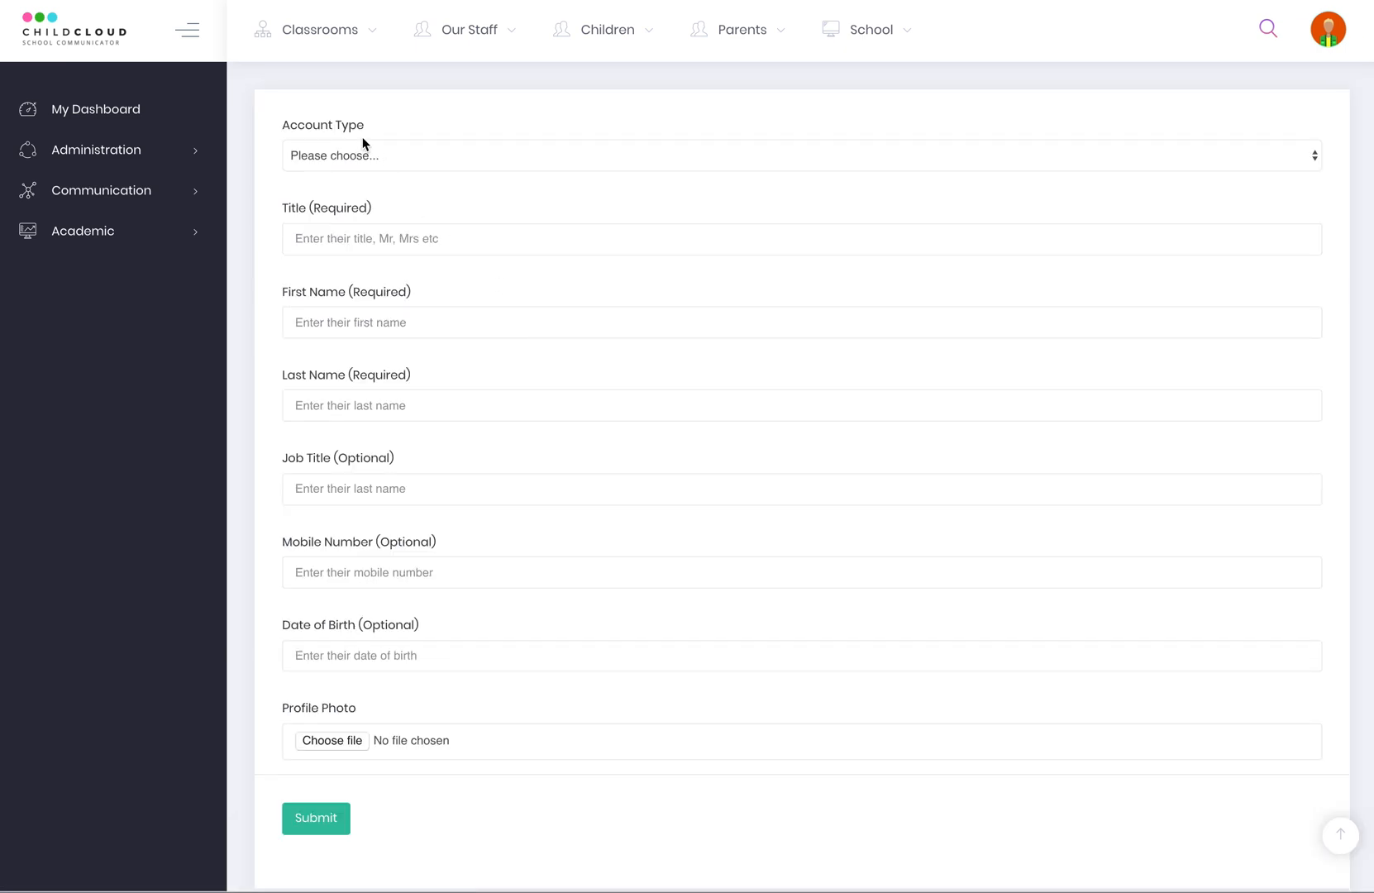
{"action": "left_click", "coordinate": [355, 157]}
{"action": "left_click", "coordinate": [107, 157]}
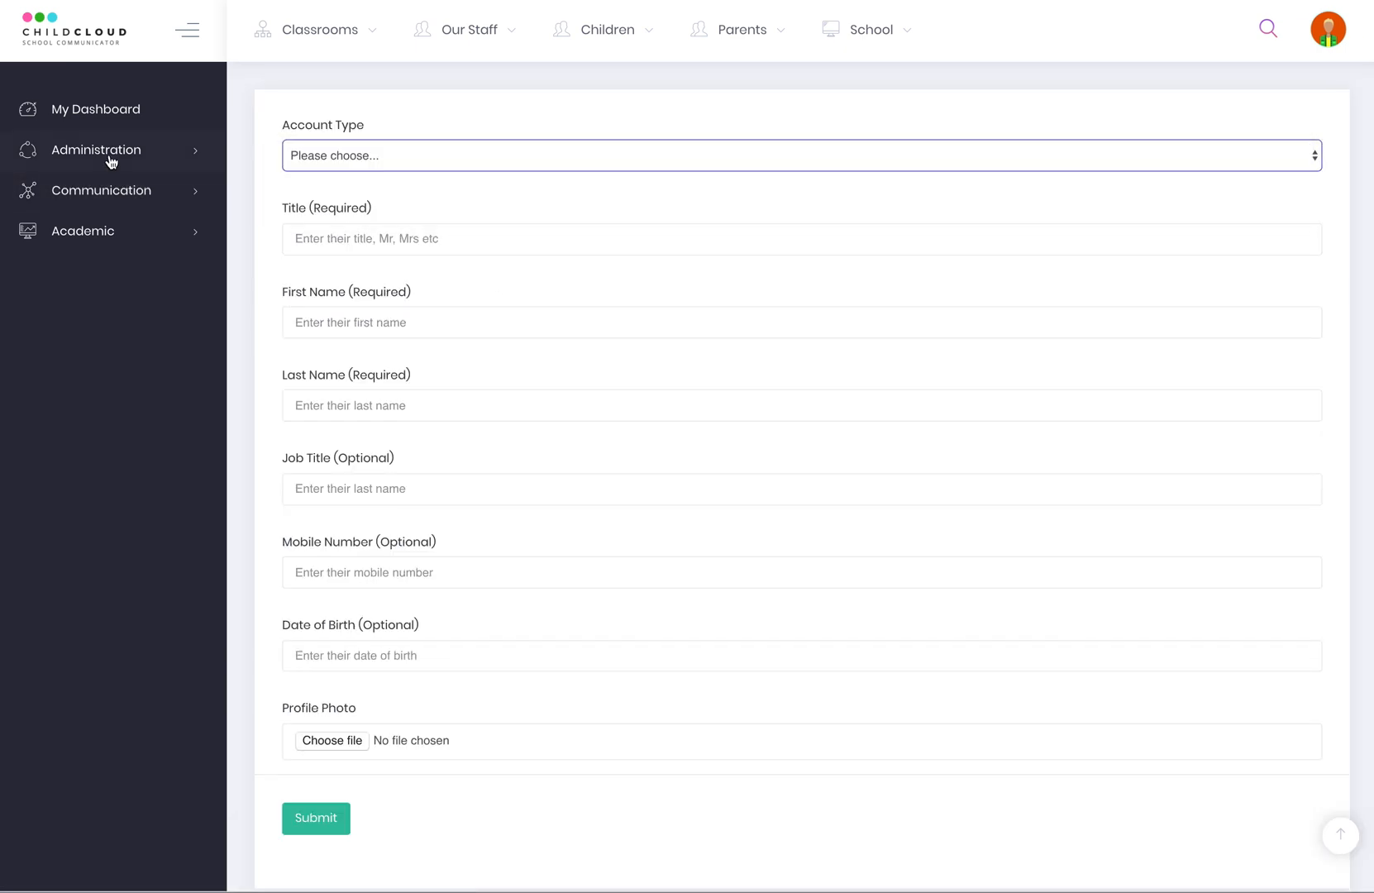
{"action": "left_click", "coordinate": [108, 157]}
{"action": "left_click", "coordinate": [94, 339]}
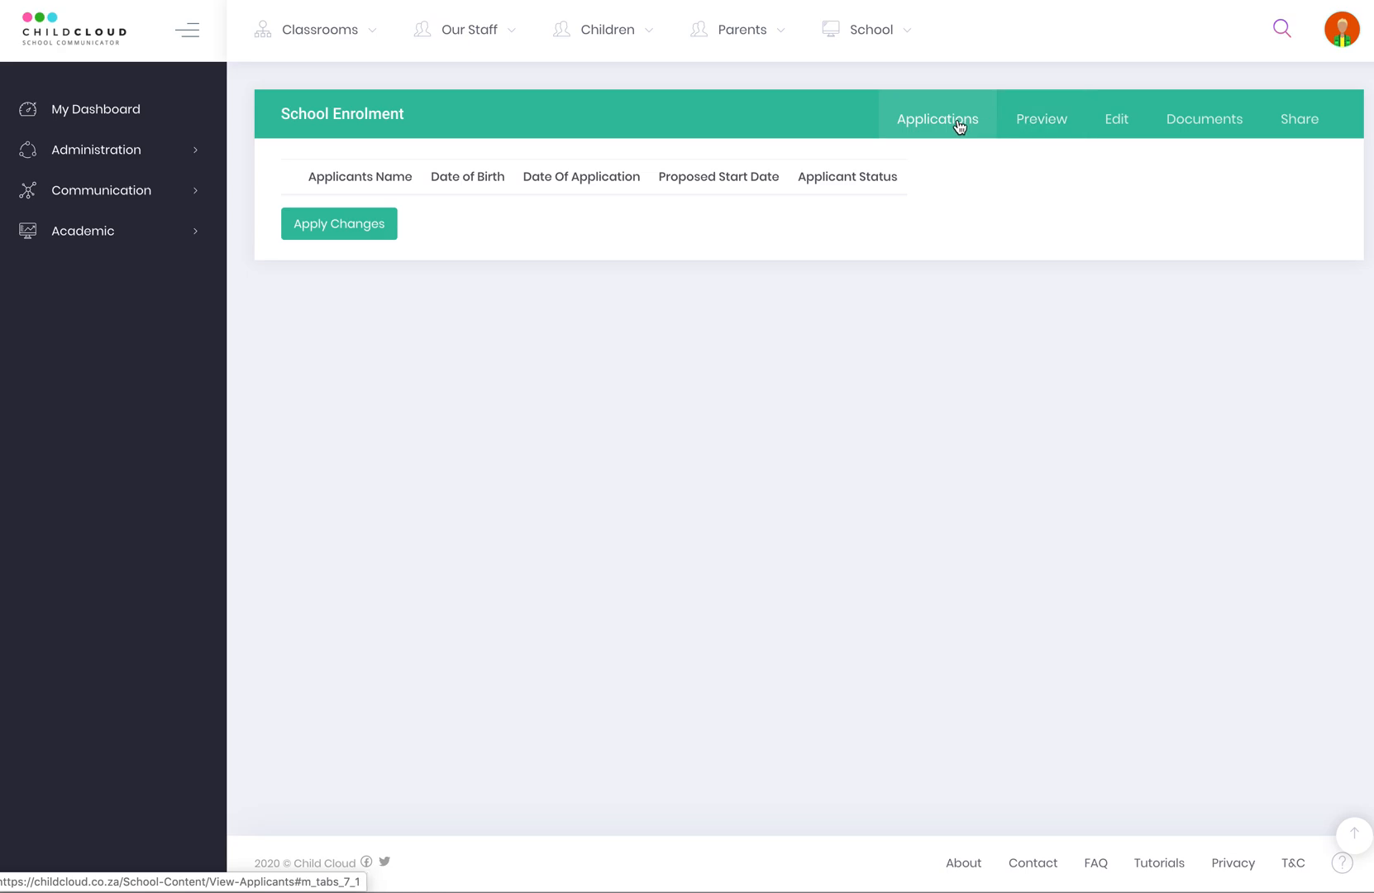
{"action": "left_click", "coordinate": [1057, 120]}
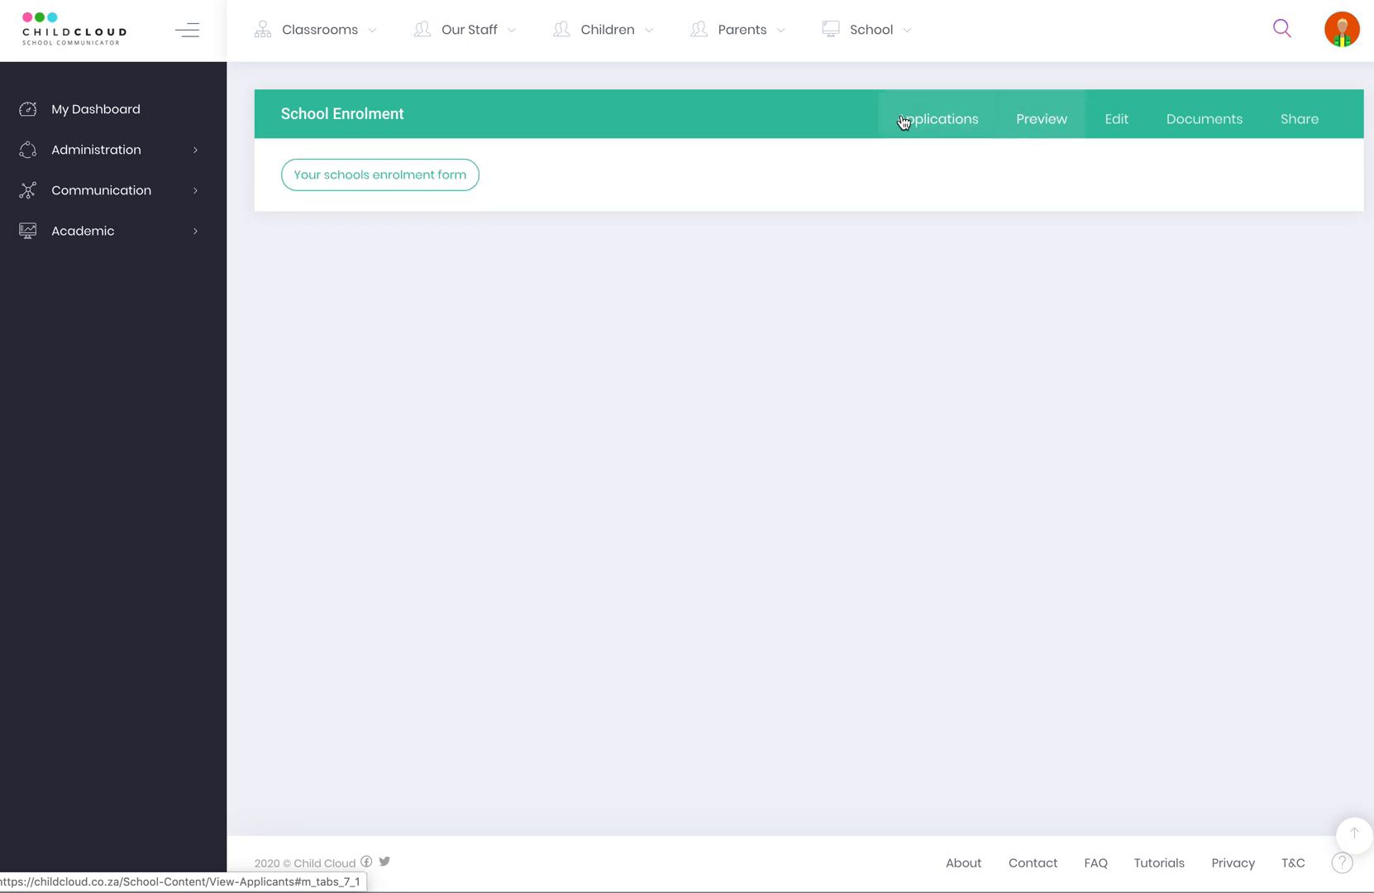
{"action": "left_click", "coordinate": [389, 189]}
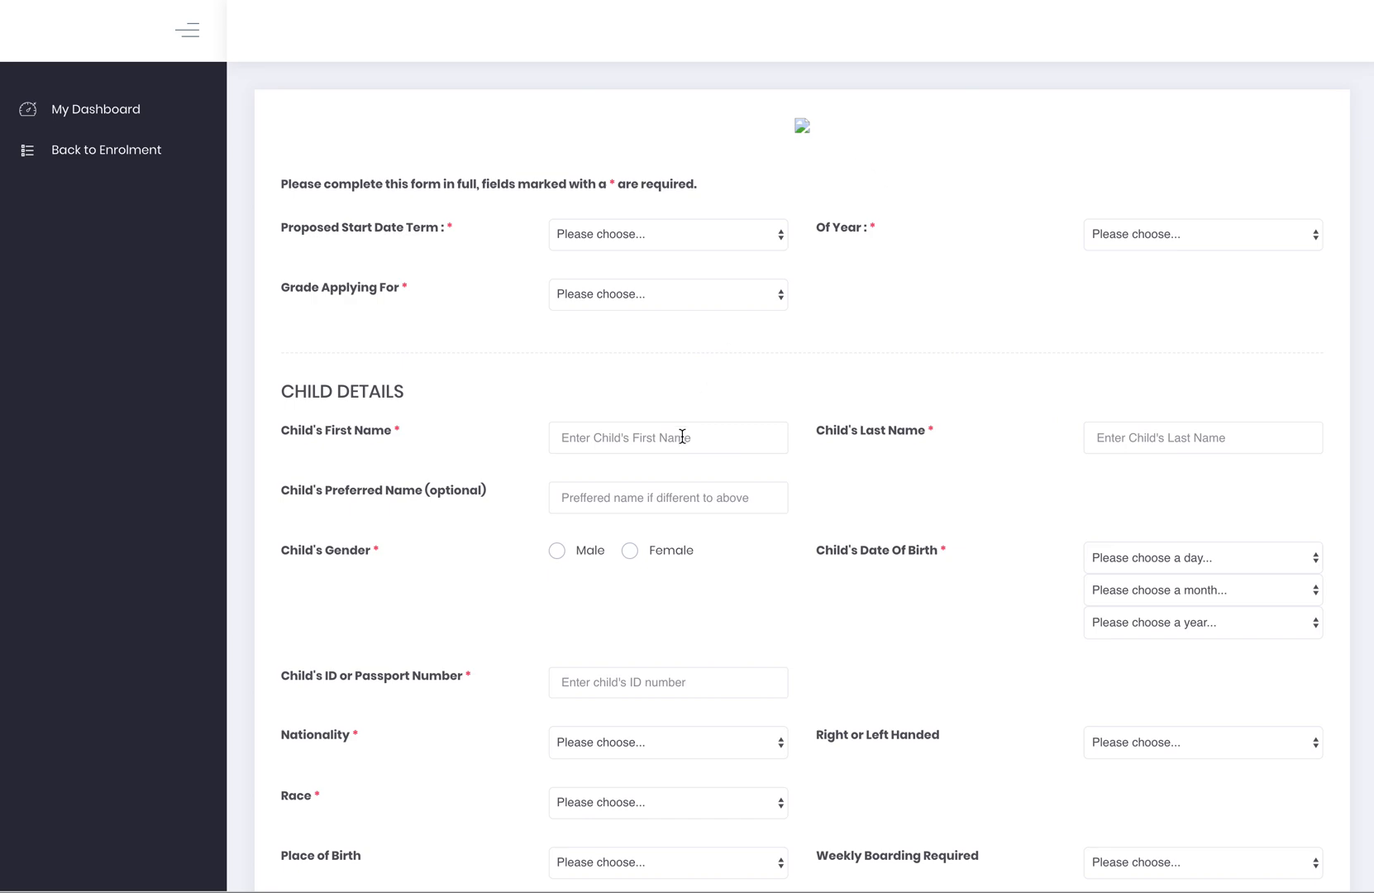
{"action": "left_click", "coordinate": [586, 231]}
{"action": "left_click", "coordinate": [586, 259]}
{"action": "left_click", "coordinate": [1227, 229]}
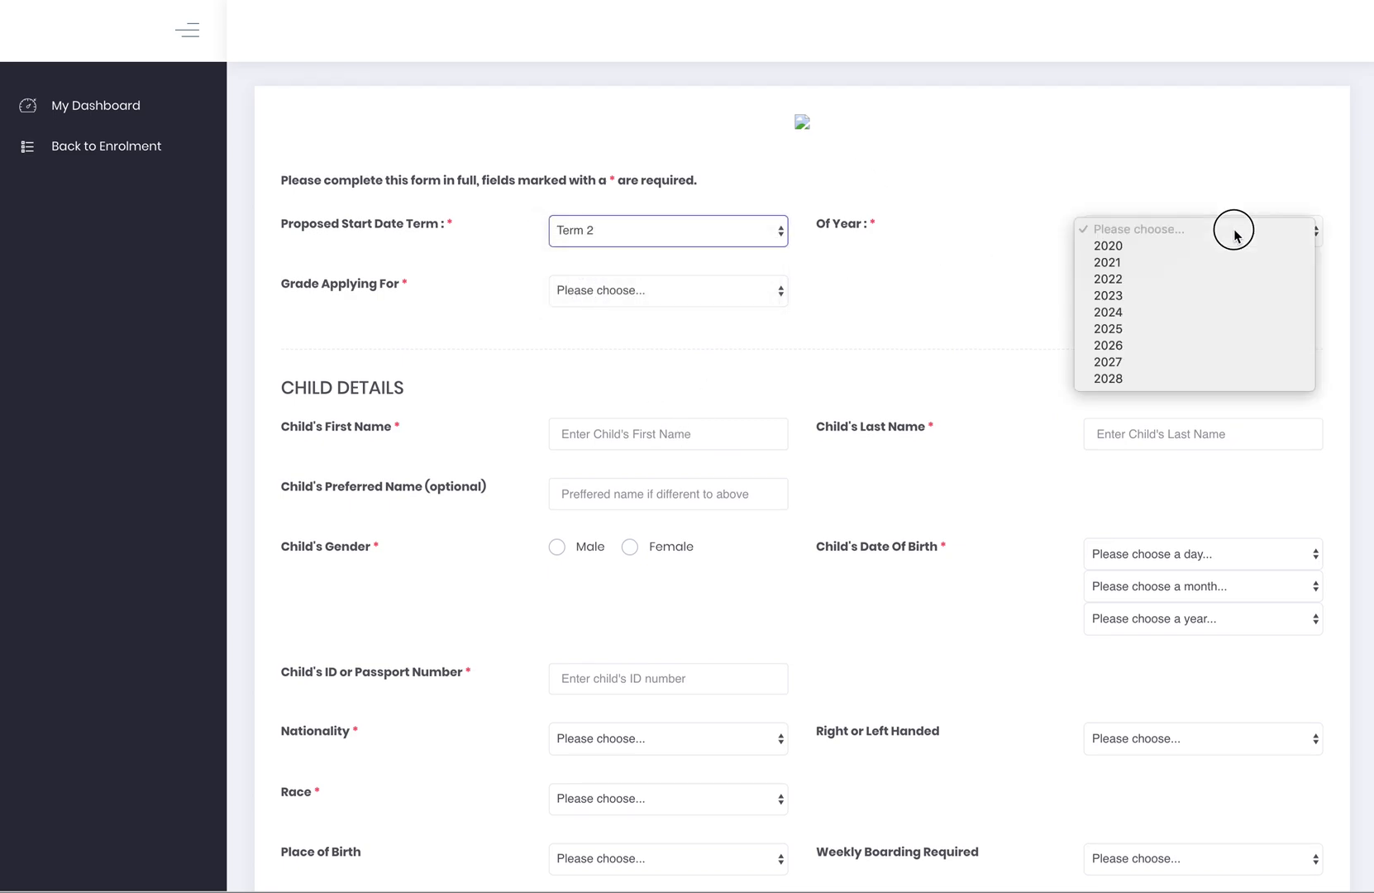
{"action": "left_click", "coordinate": [1184, 279]}
{"action": "left_click", "coordinate": [654, 293]}
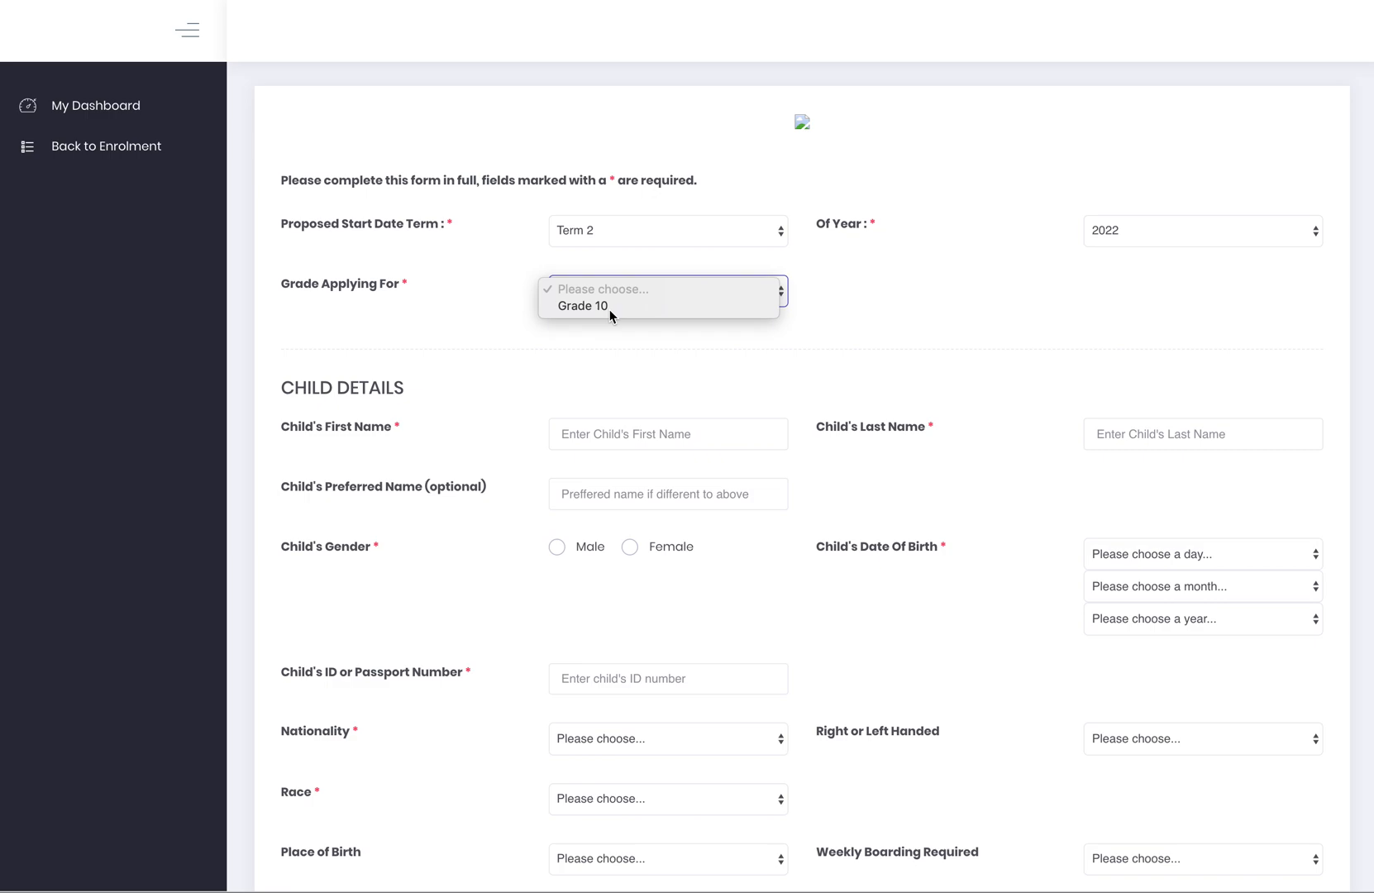
{"action": "left_click", "coordinate": [610, 309]}
{"action": "scroll", "coordinate": [703, 414], "scroll_direction": "down", "scroll_amount": 8}
{"action": "scroll", "coordinate": [703, 417], "scroll_direction": "up", "scroll_amount": 2}
{"action": "scroll", "coordinate": [703, 418], "scroll_direction": "up", "scroll_amount": 6}
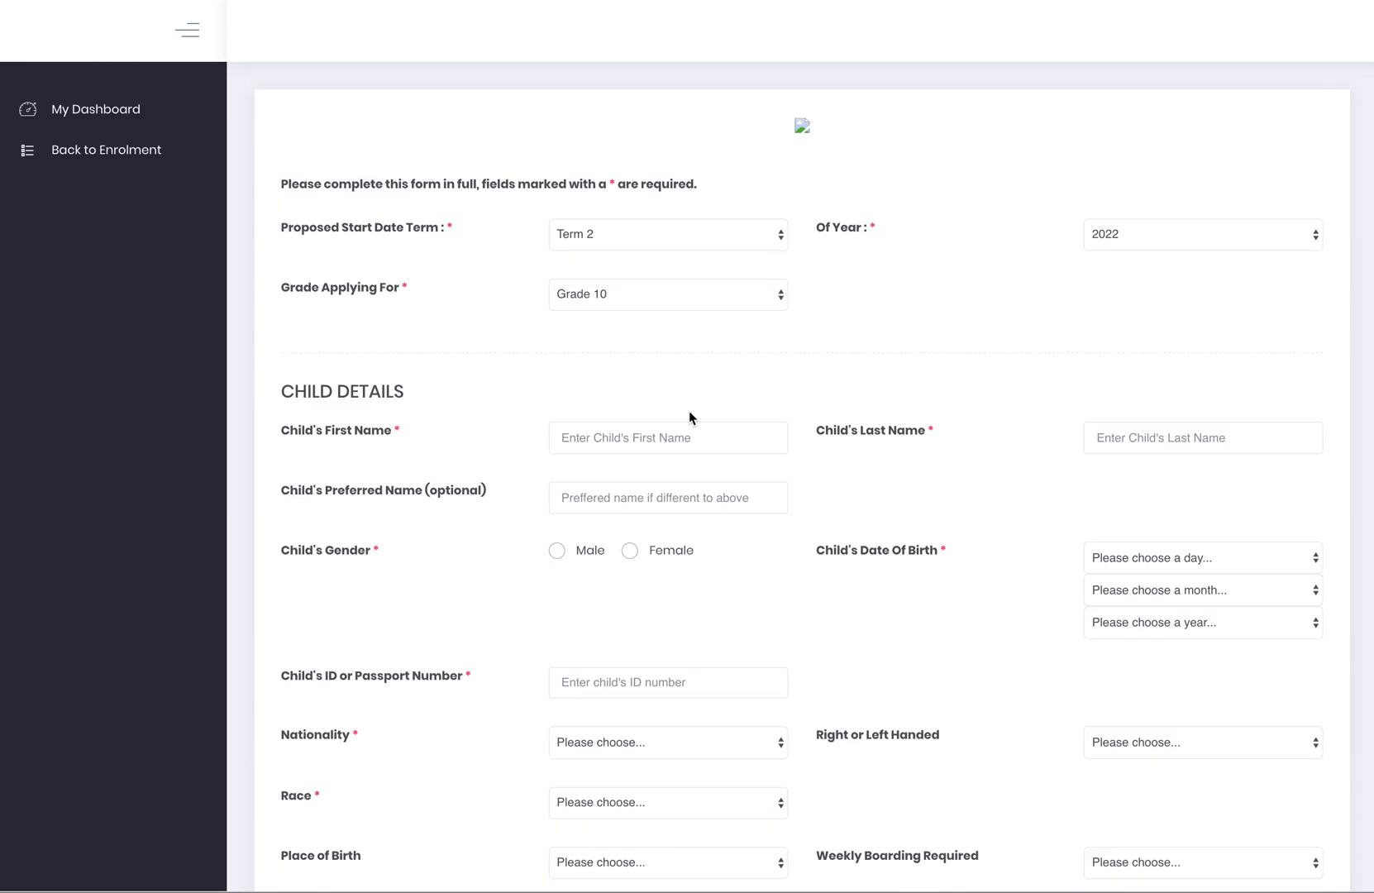
{"action": "key", "text": "alt+Left"}
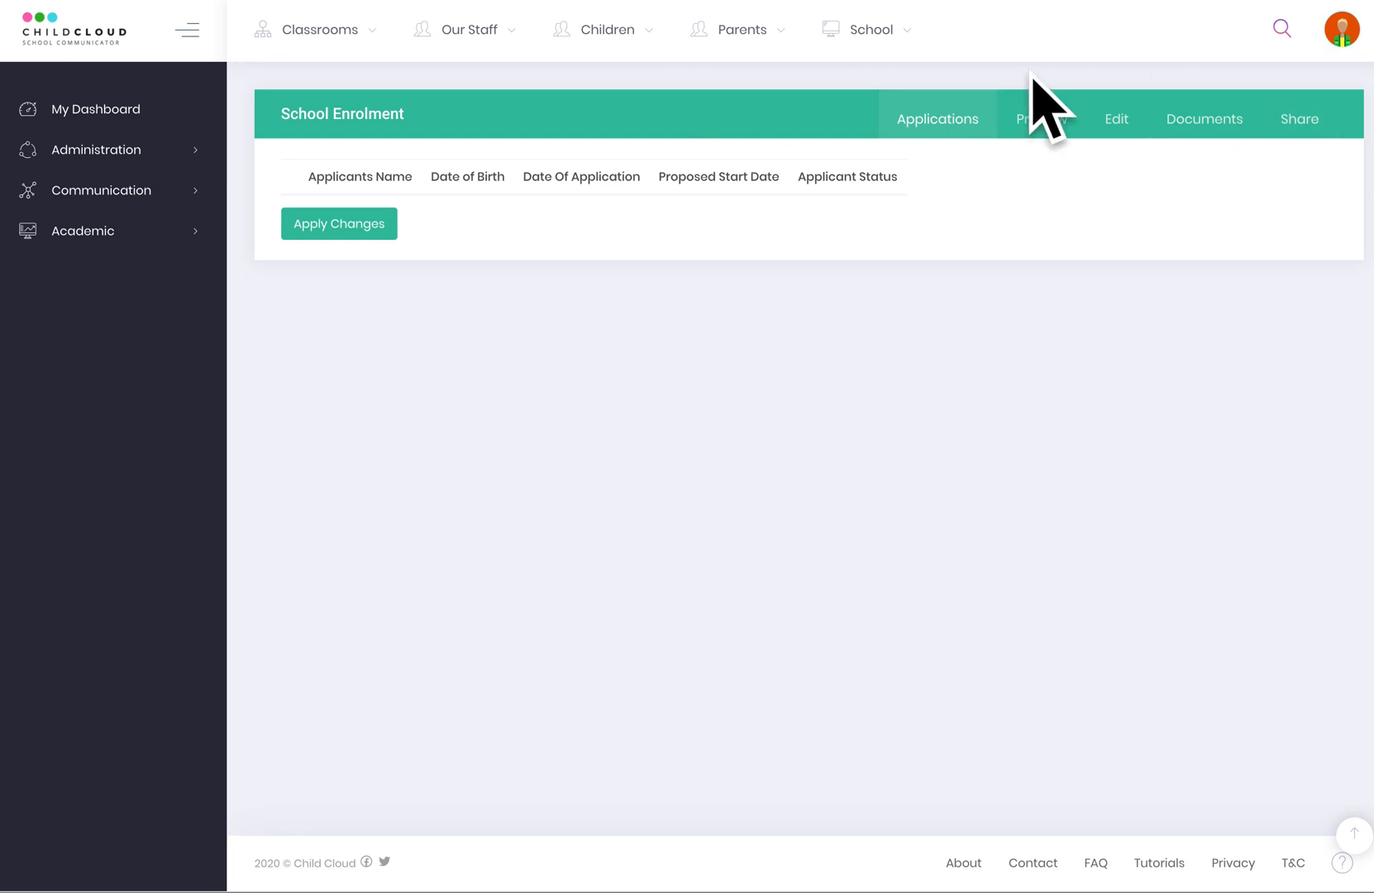
Go to Administration > Invoicing and show its Menu options.
{"action": "left_click", "coordinate": [149, 153]}
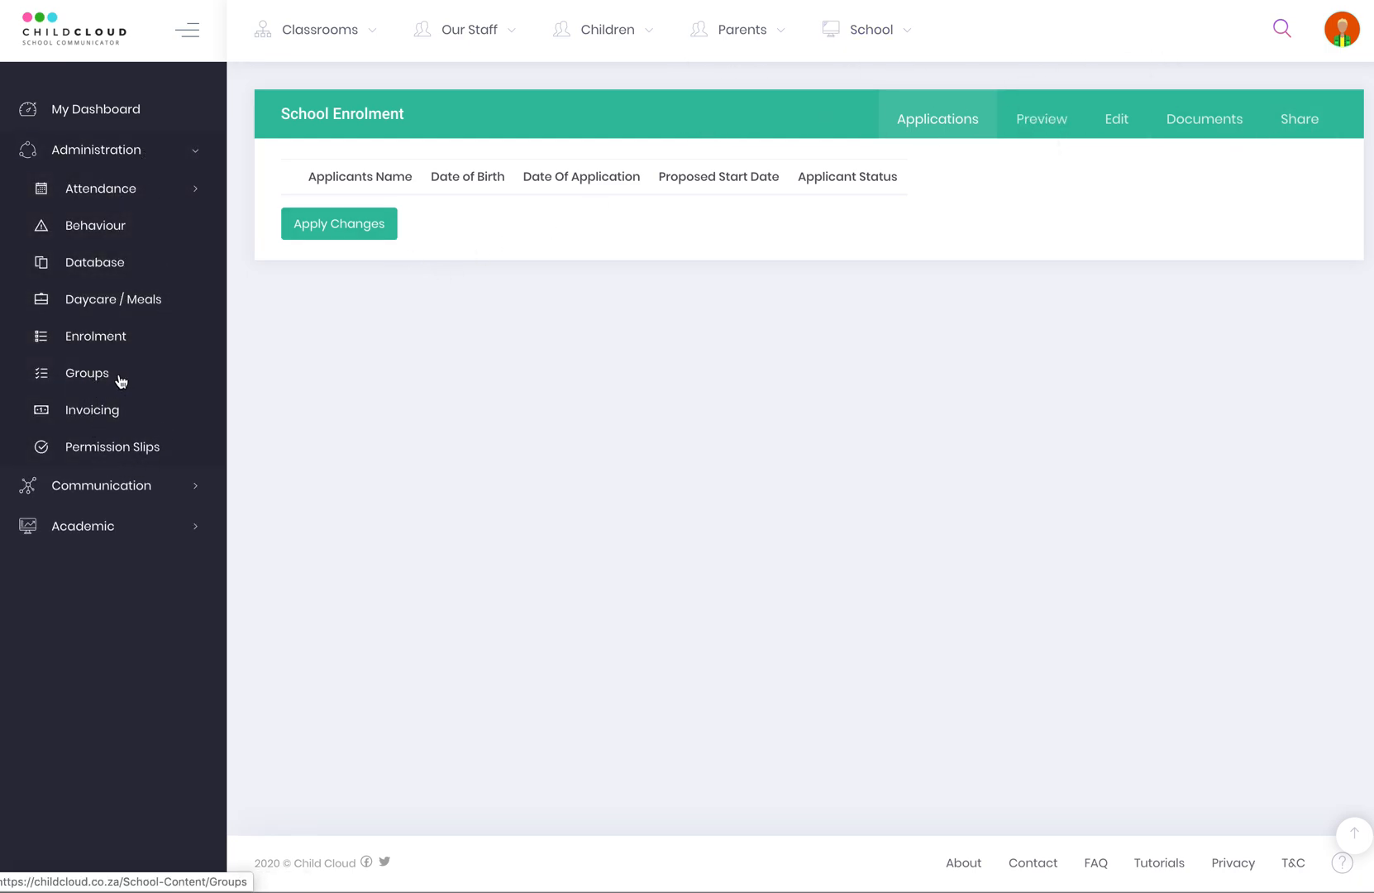
{"action": "left_click", "coordinate": [92, 413]}
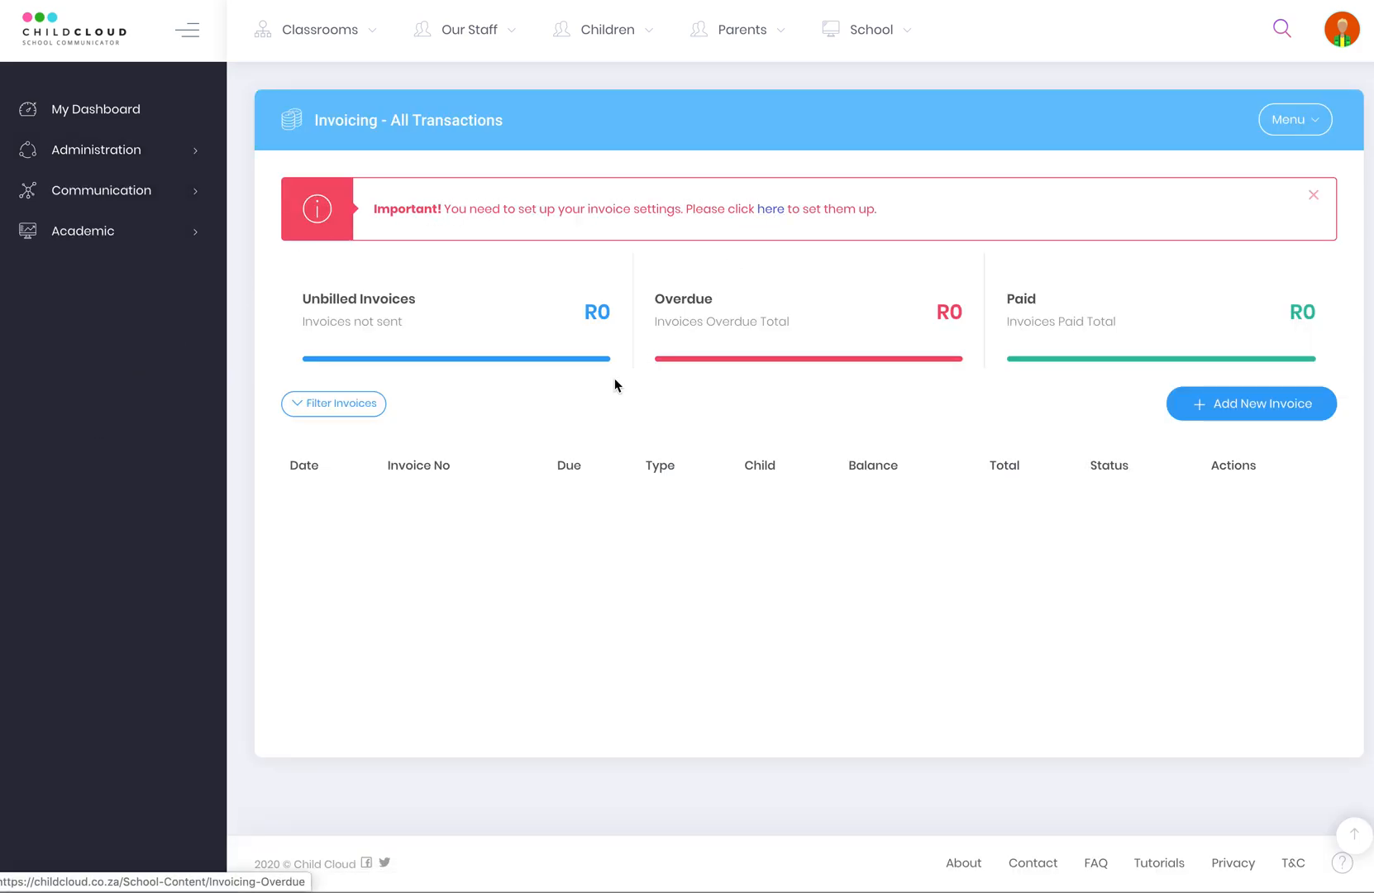
{"action": "left_click", "coordinate": [1315, 120]}
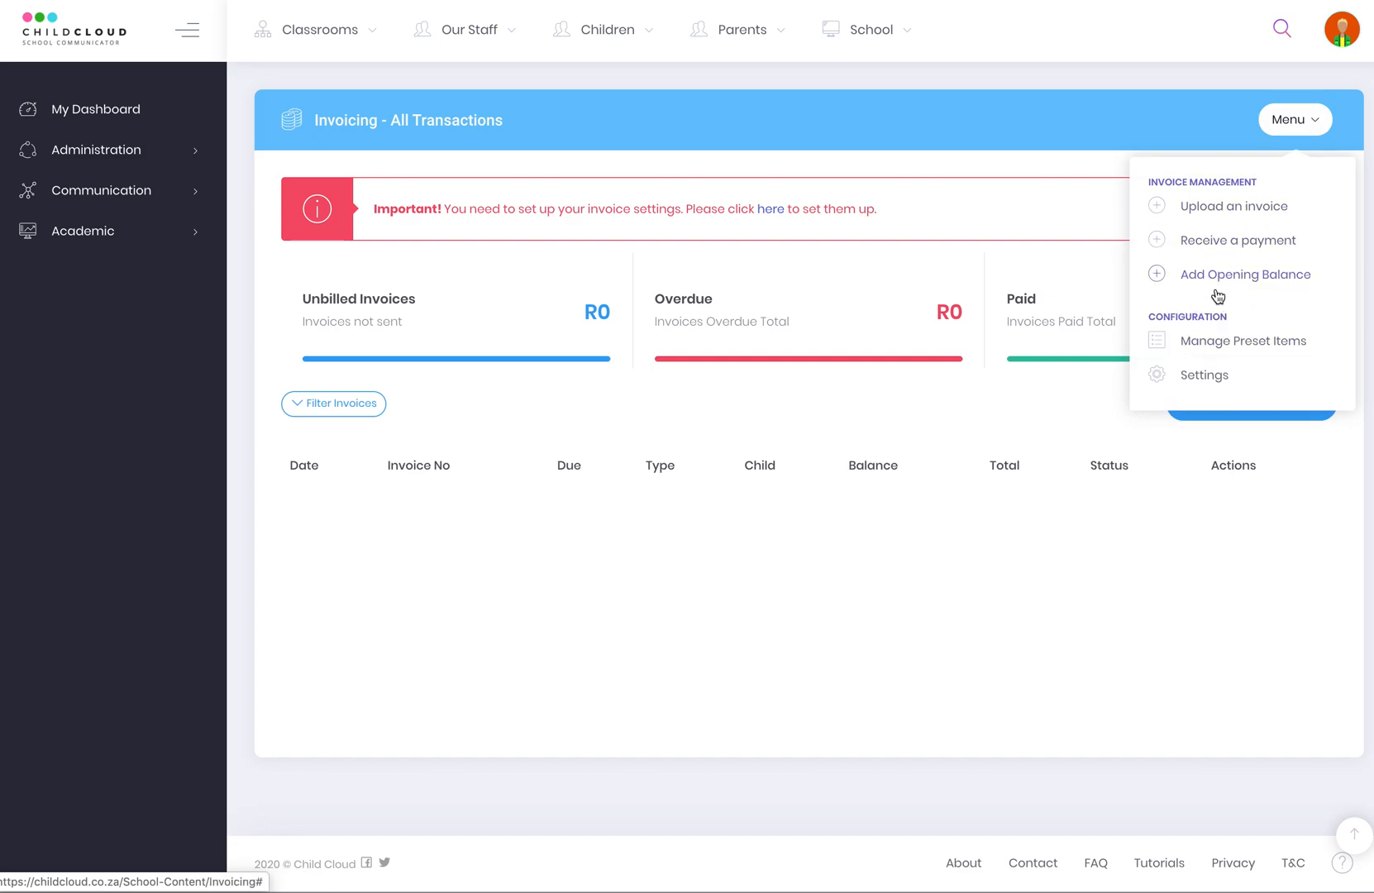
{"action": "left_click", "coordinate": [111, 191]}
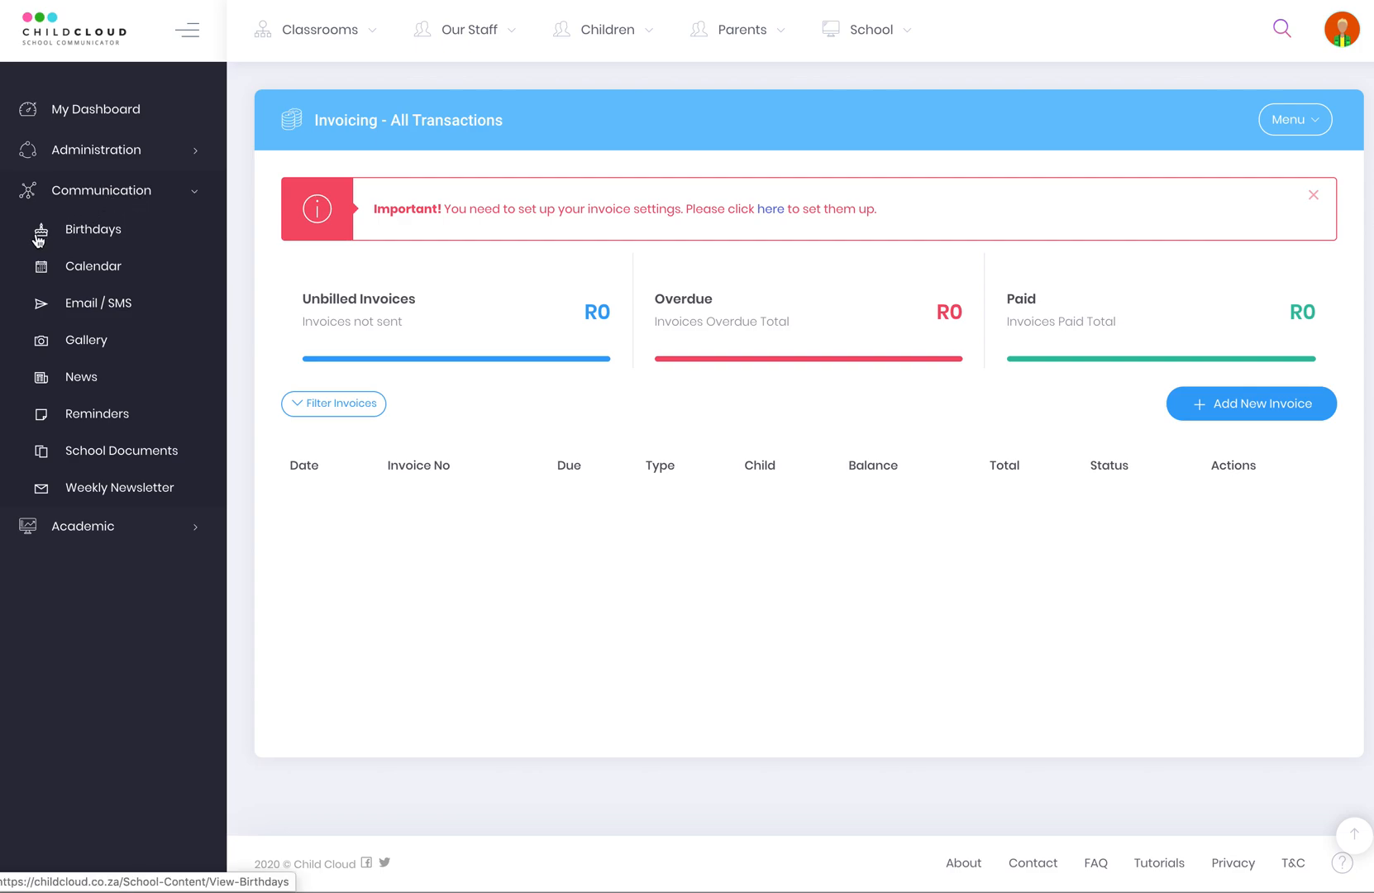
Set an Email / SMS to Email and Whole School, then switch to Communication > Gallery.
{"action": "left_click", "coordinate": [82, 309]}
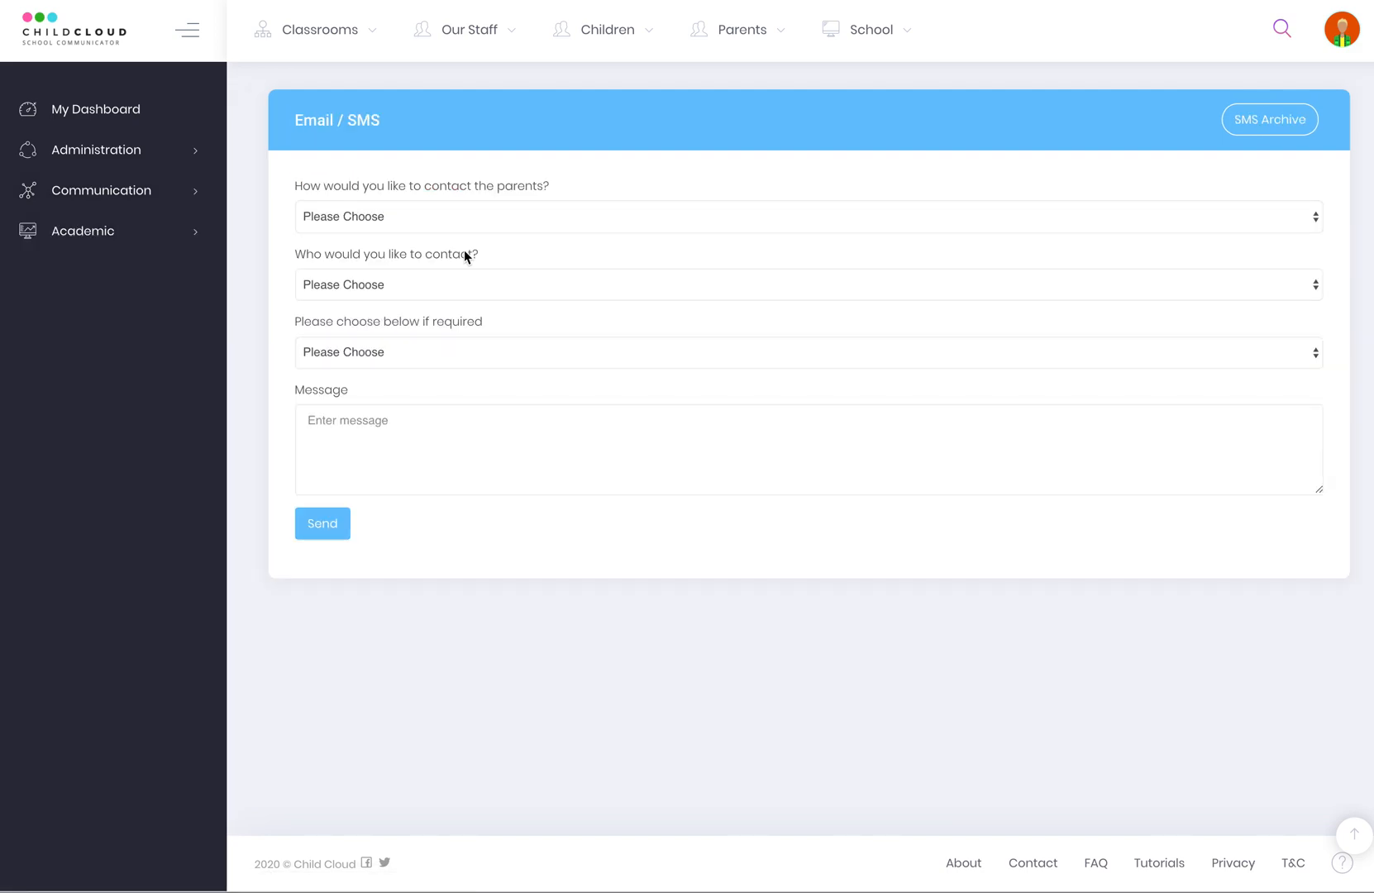
{"action": "left_click", "coordinate": [362, 225]}
{"action": "left_click", "coordinate": [349, 233]}
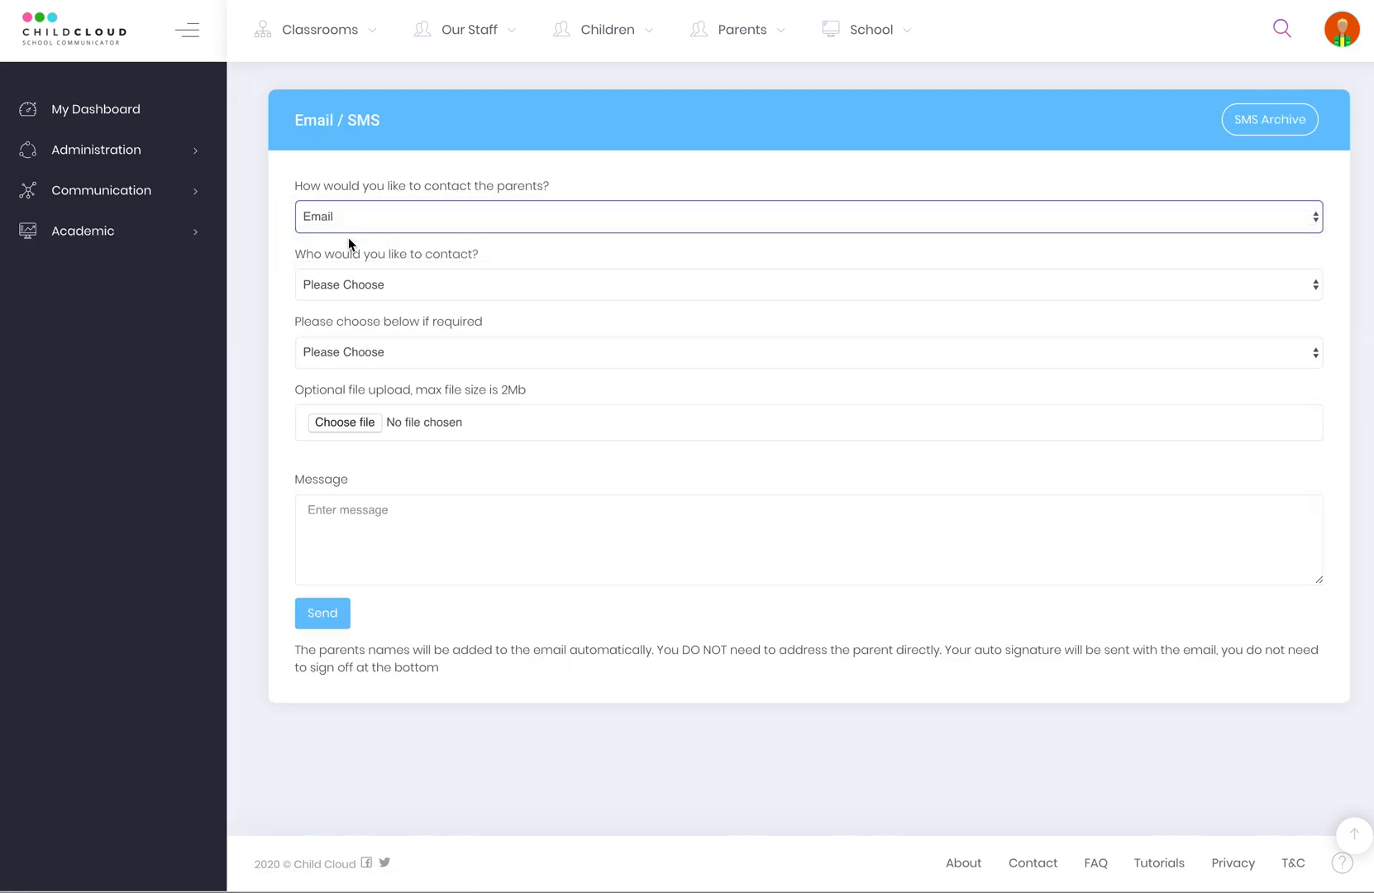
{"action": "left_click", "coordinate": [342, 285]}
{"action": "left_click", "coordinate": [361, 338]}
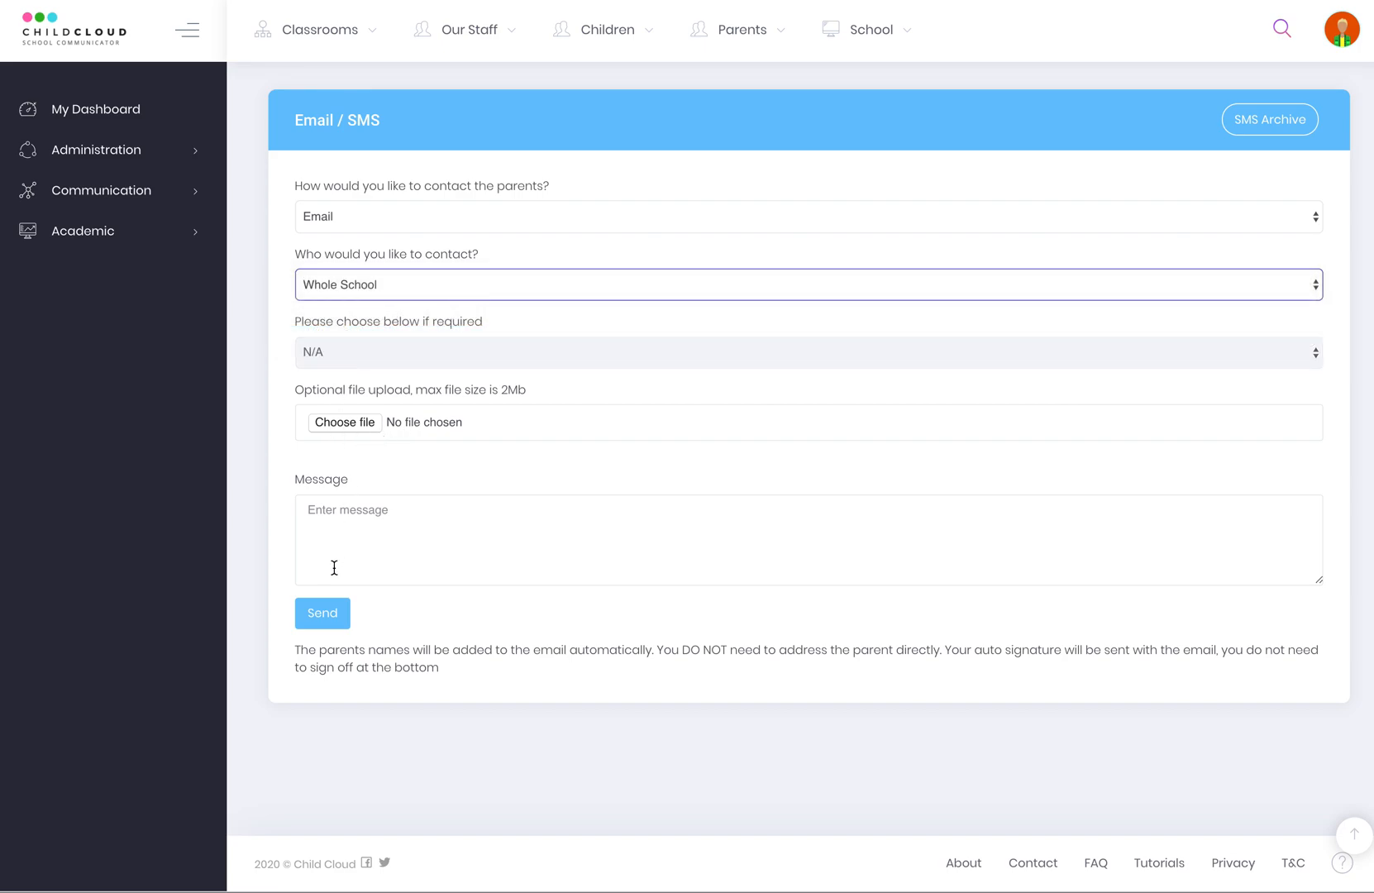
{"action": "left_click", "coordinate": [366, 529]}
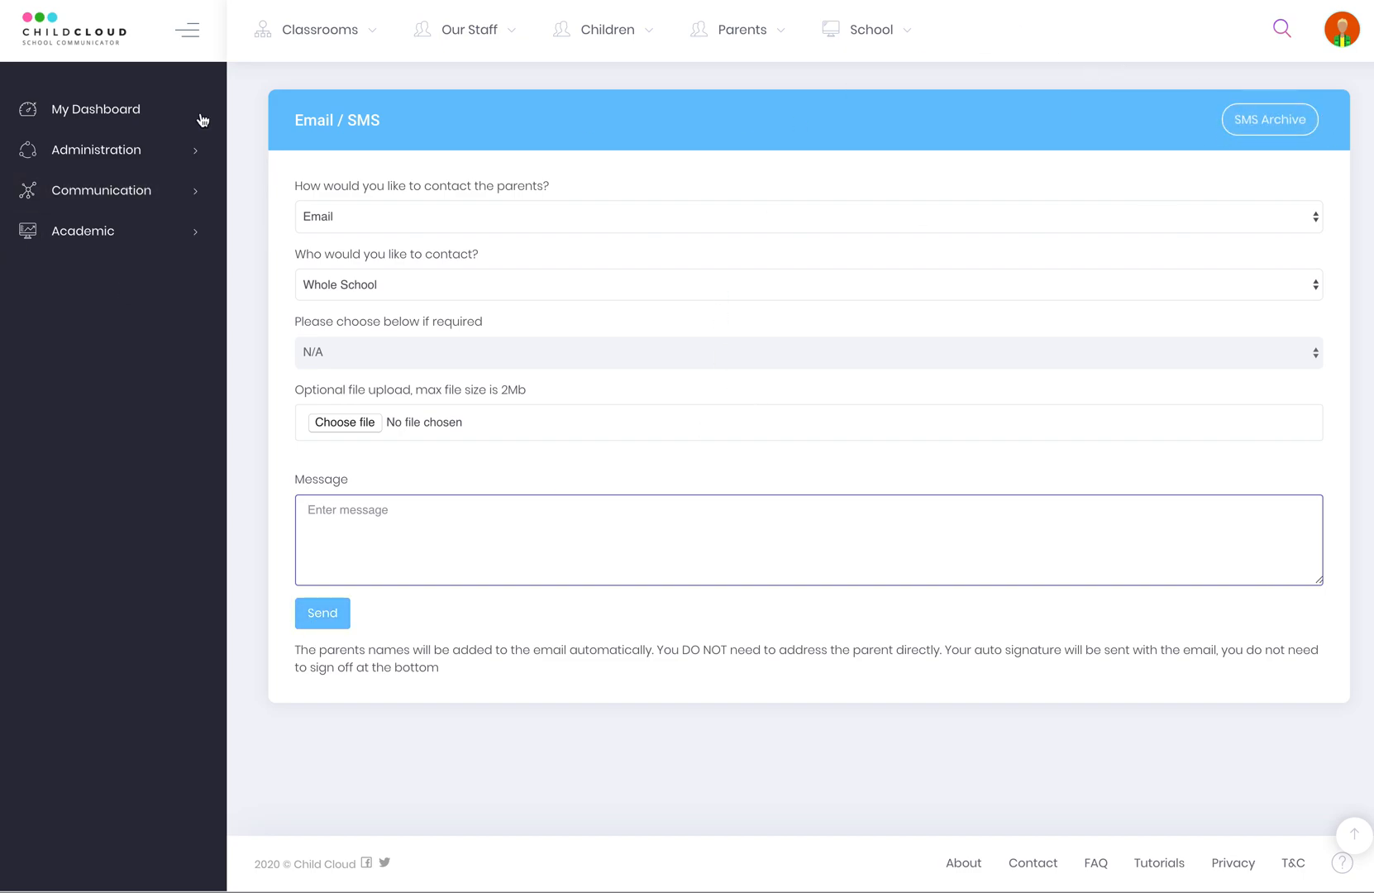
{"action": "left_click", "coordinate": [92, 190]}
{"action": "left_click", "coordinate": [86, 345]}
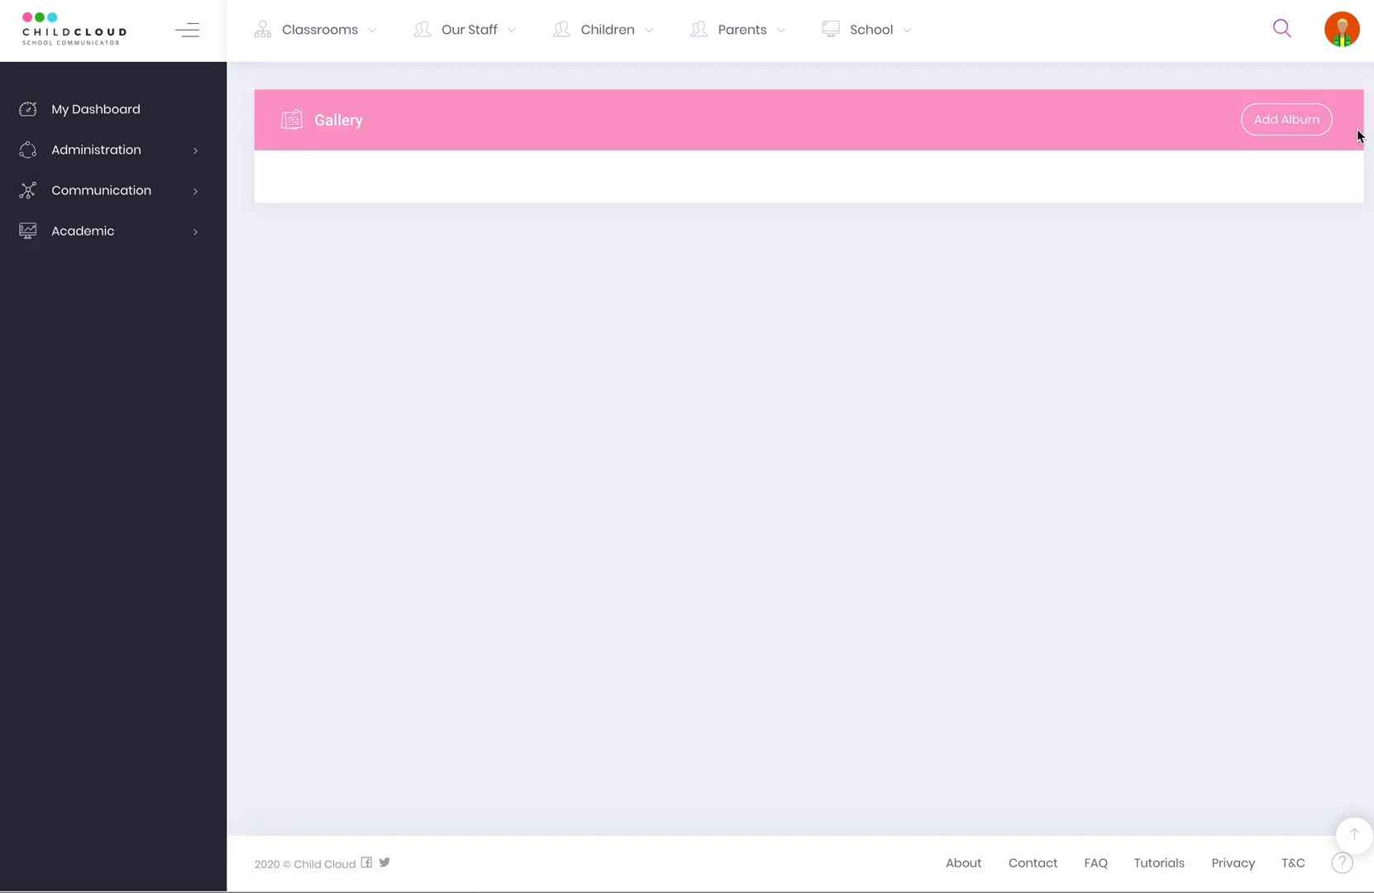
Look at the Add Album form and the News page without saving anything.
{"action": "left_click", "coordinate": [1273, 121]}
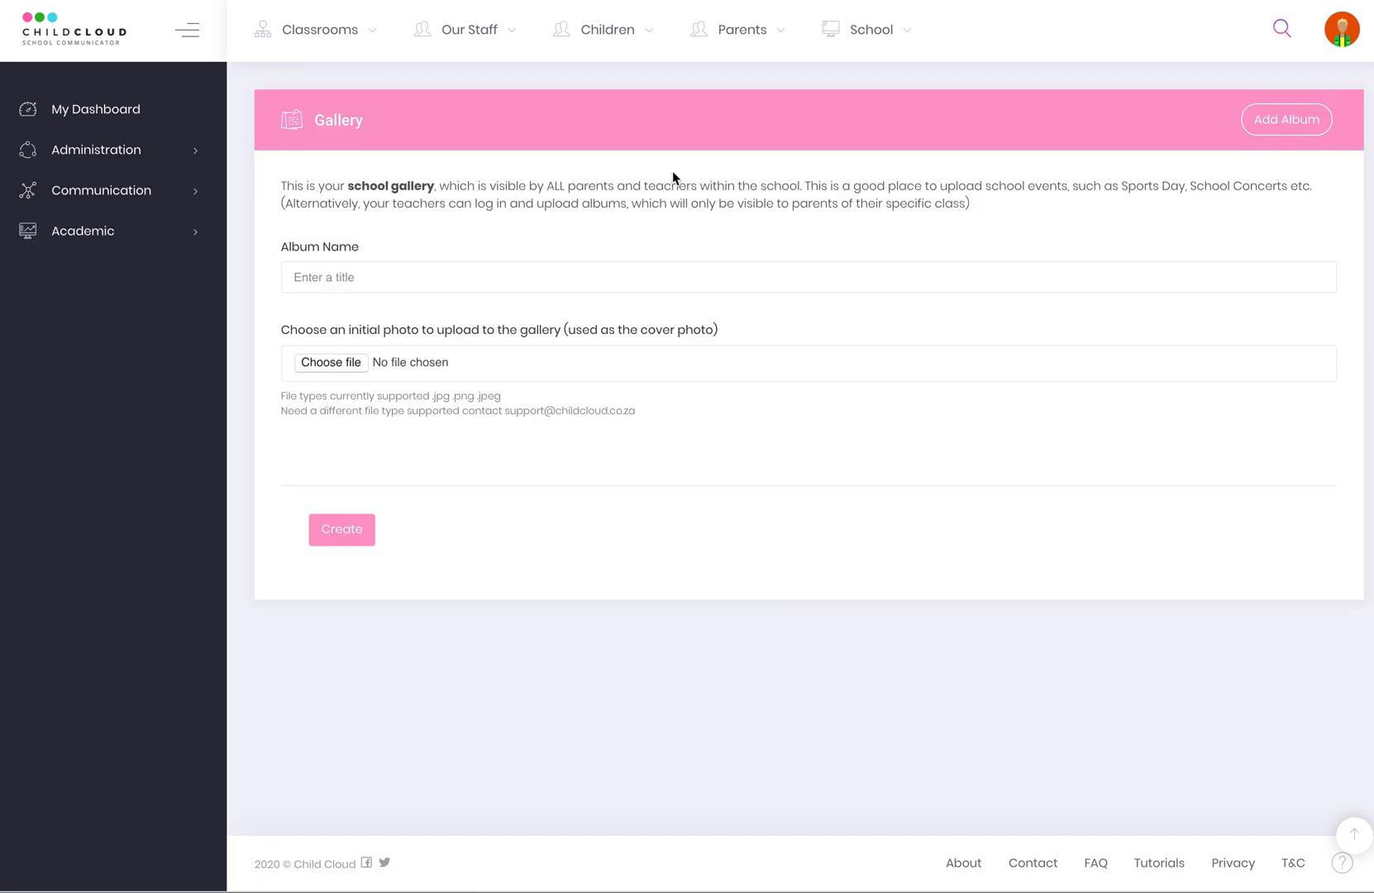
{"action": "left_click", "coordinate": [311, 280]}
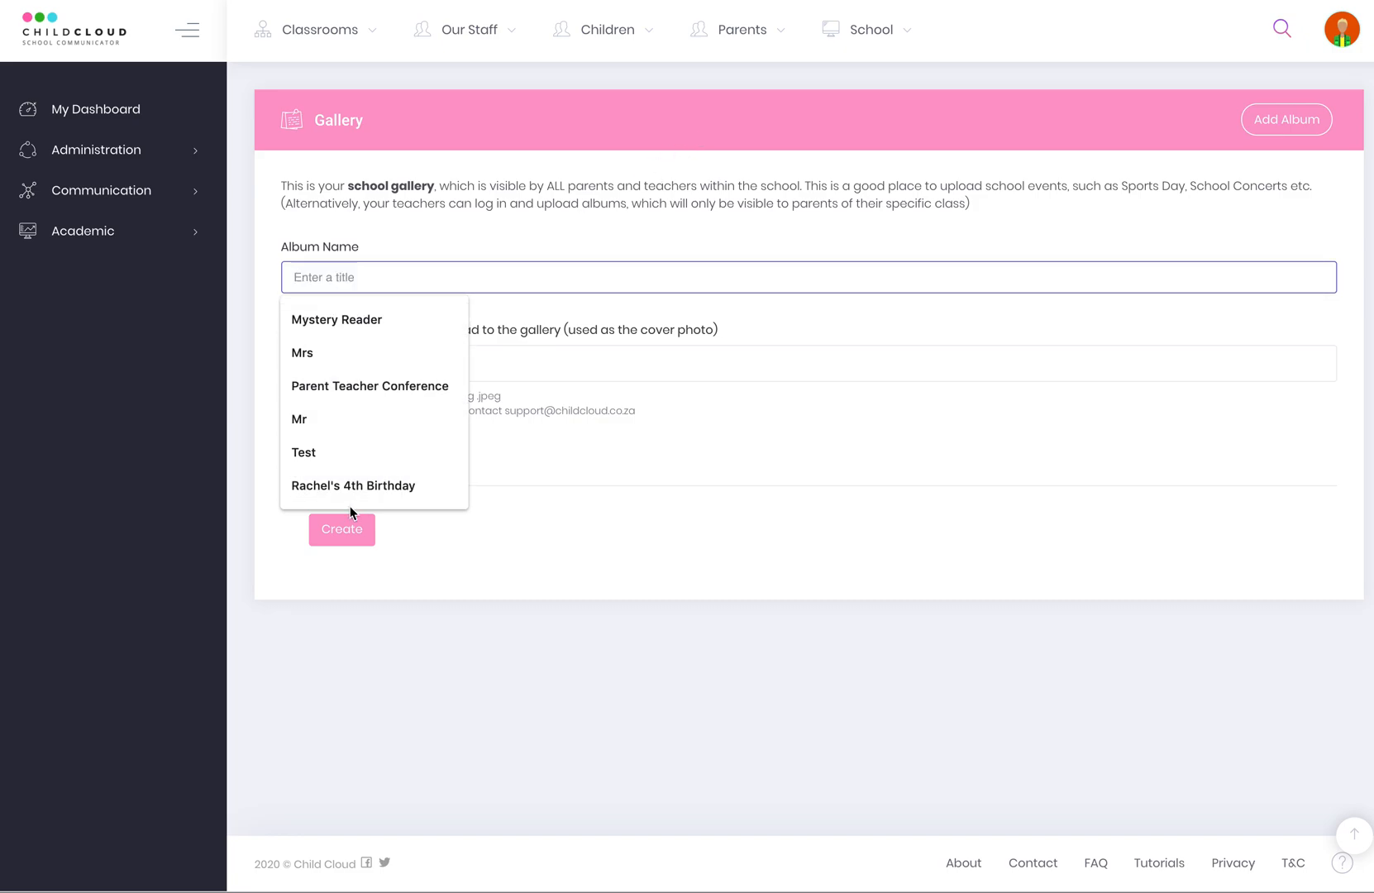
{"action": "left_click", "coordinate": [730, 426]}
{"action": "left_click", "coordinate": [79, 193]}
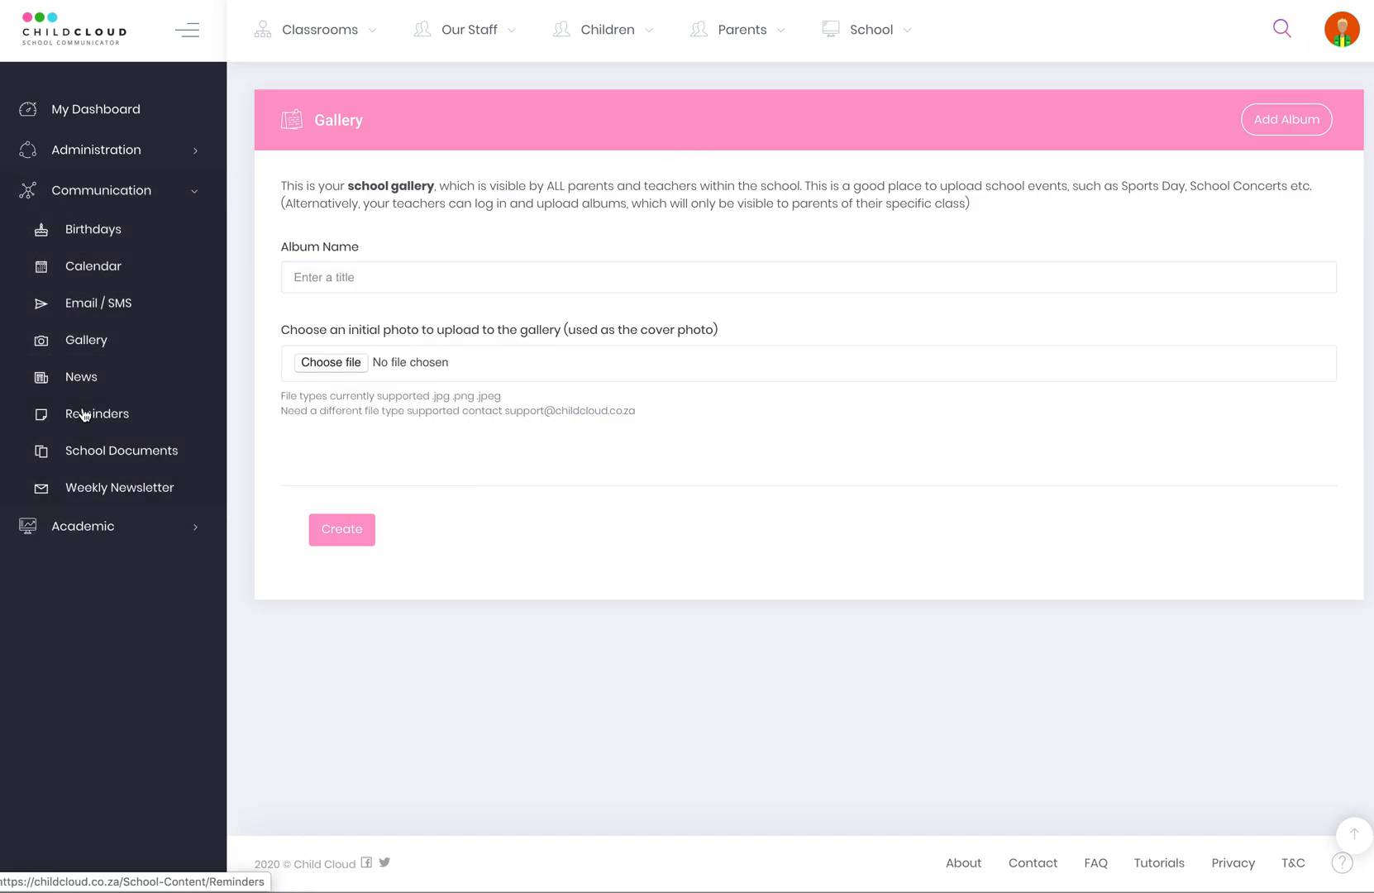
{"action": "left_click", "coordinate": [89, 380]}
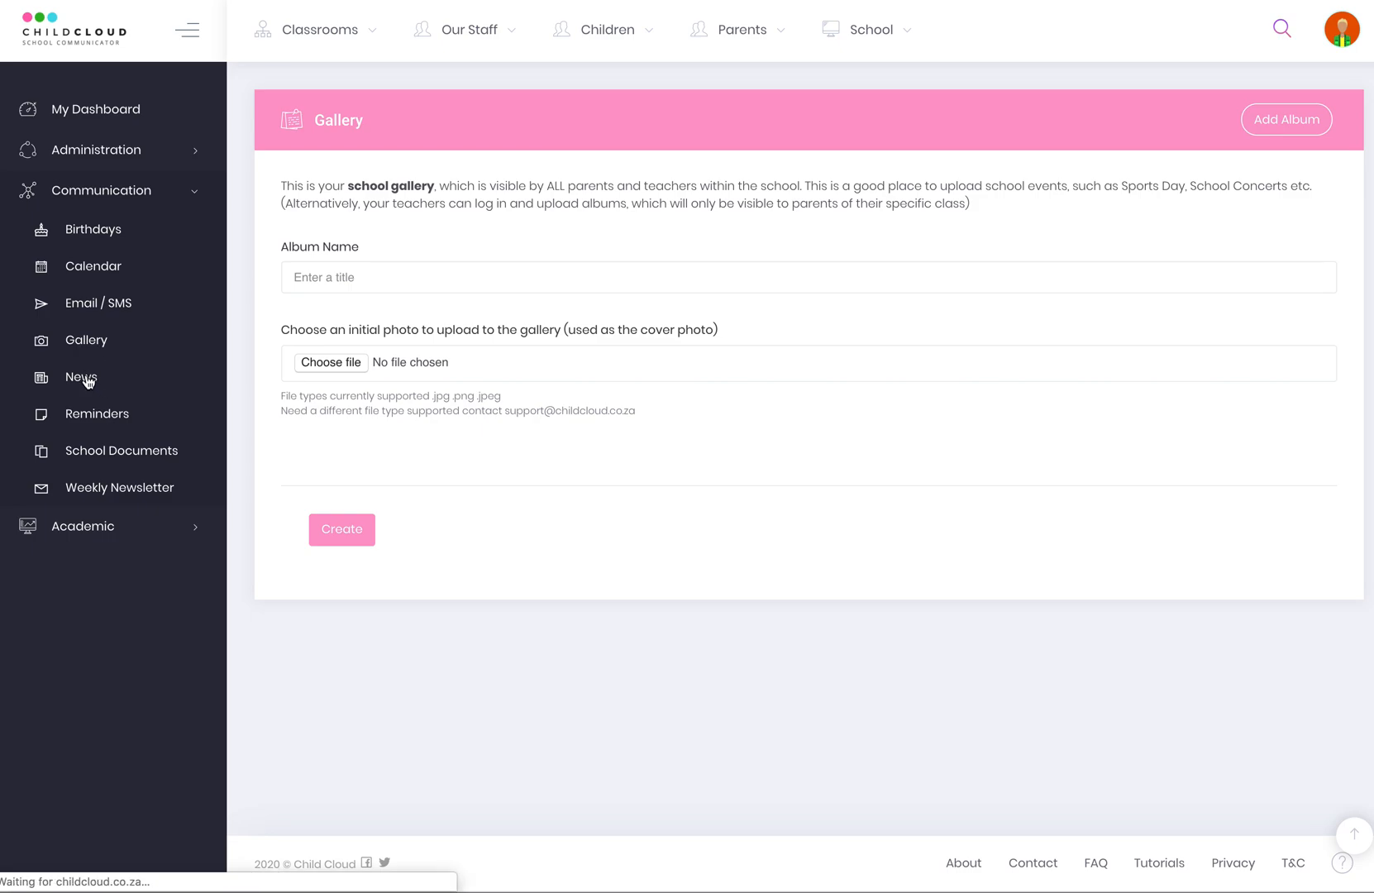
{"action": "left_click", "coordinate": [337, 207]}
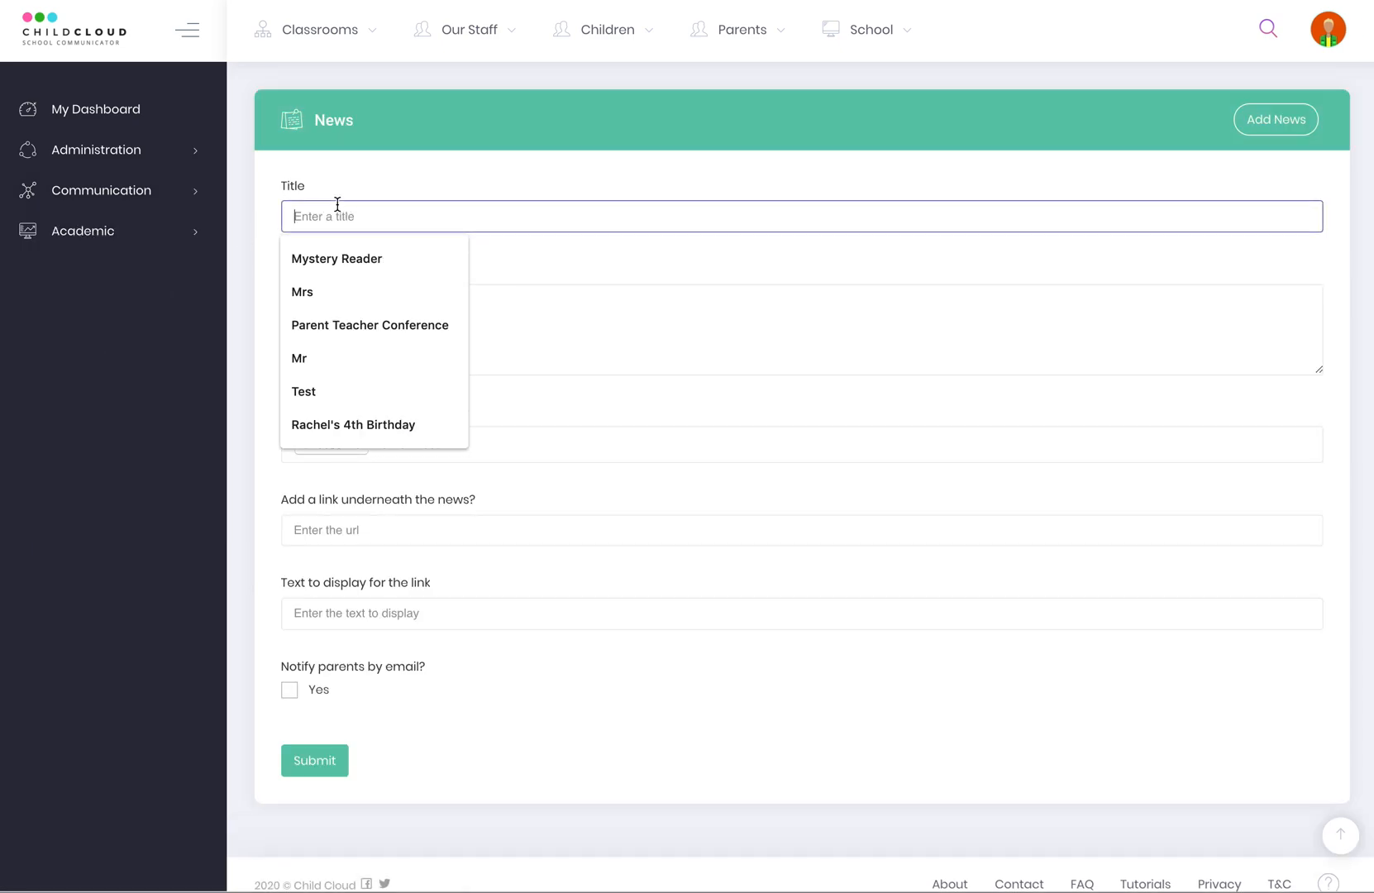
{"action": "left_click", "coordinate": [132, 404]}
Visit Reminders, then open the School Documents page with its upload form.
{"action": "left_click", "coordinate": [62, 191]}
{"action": "left_click", "coordinate": [72, 417]}
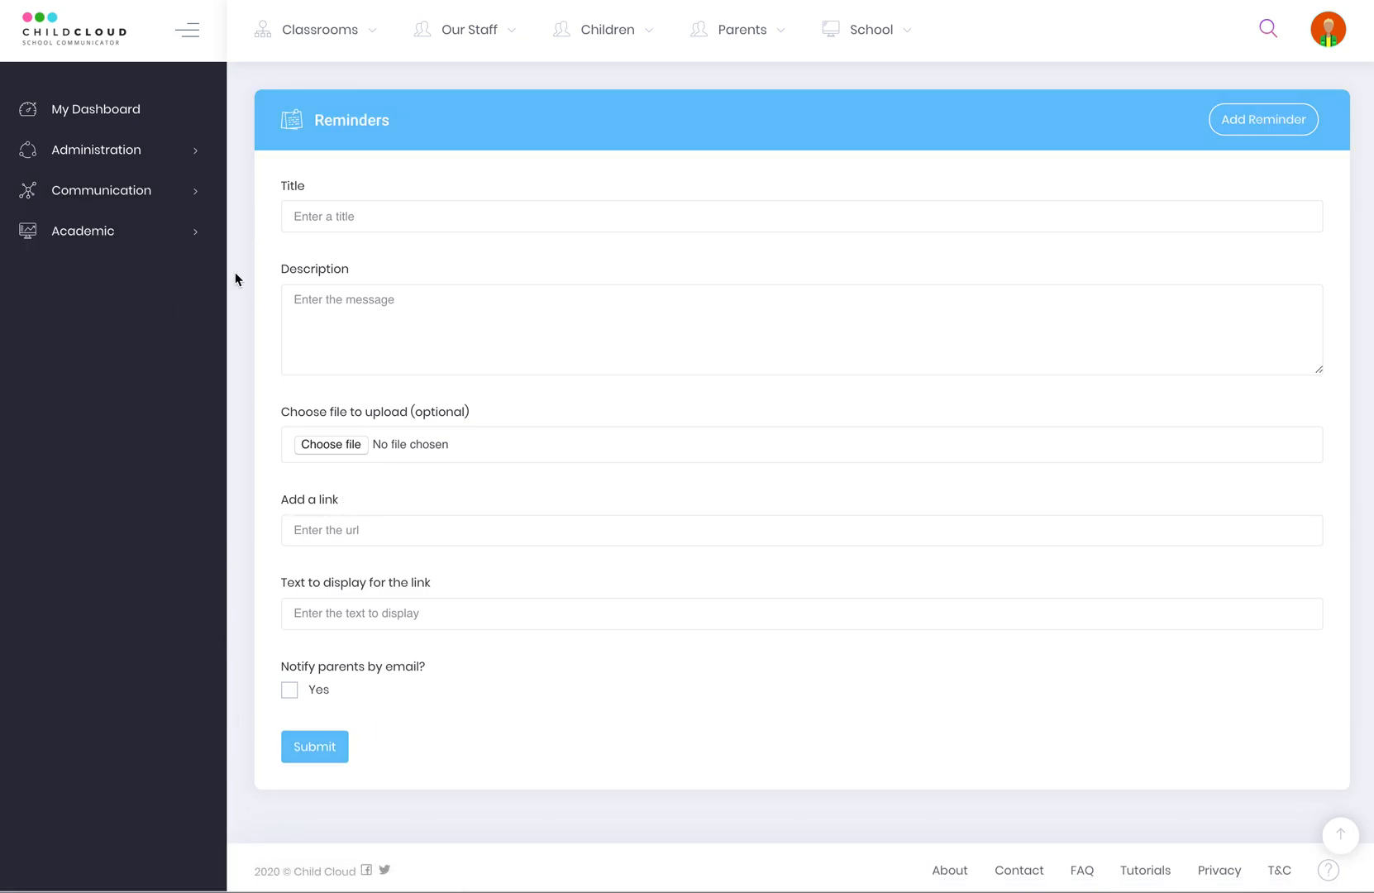
{"action": "left_click", "coordinate": [83, 196]}
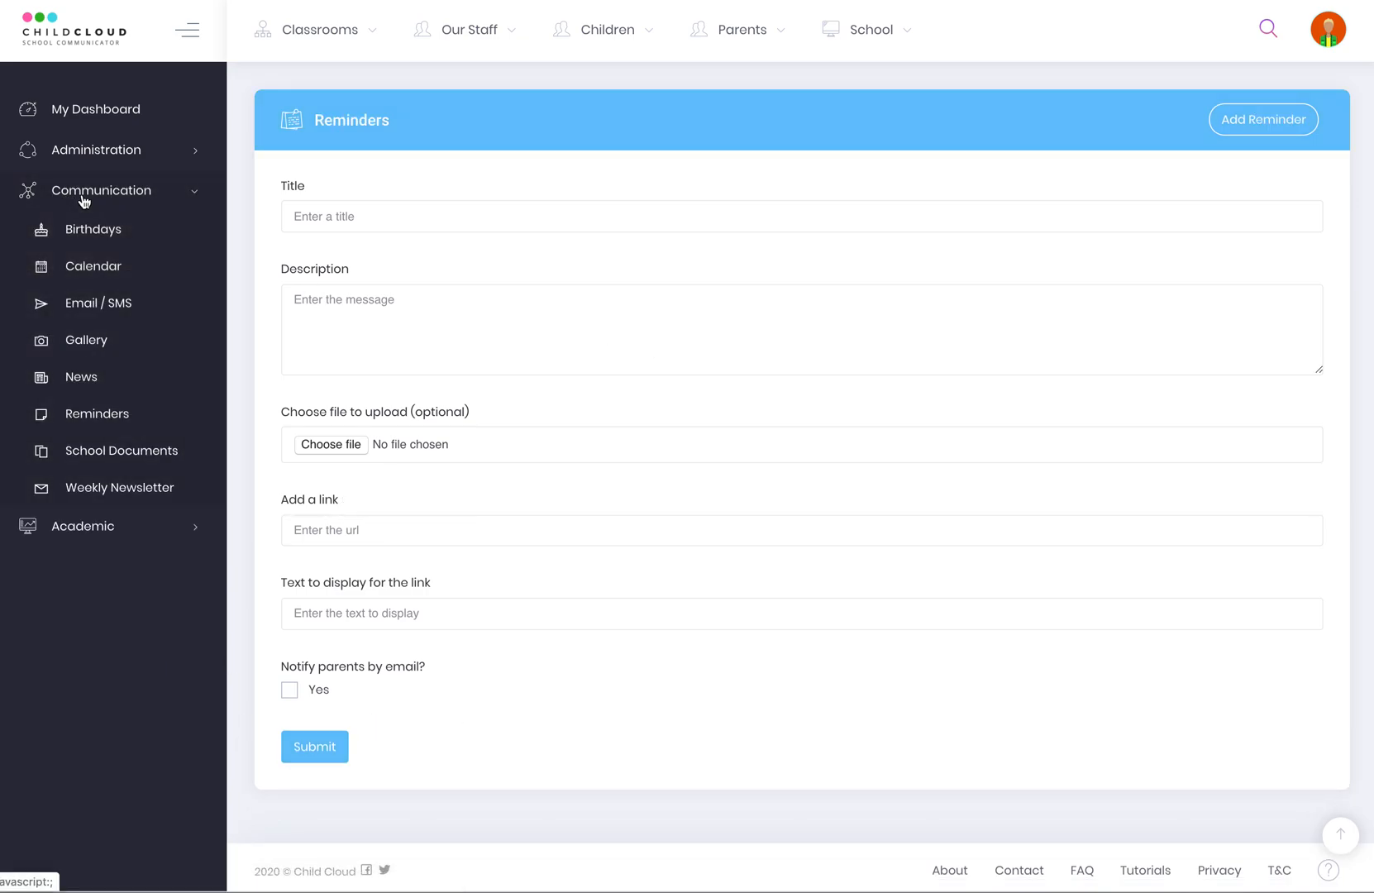
{"action": "left_click", "coordinate": [104, 451]}
{"action": "left_click", "coordinate": [391, 247]}
{"action": "left_click", "coordinate": [610, 285]}
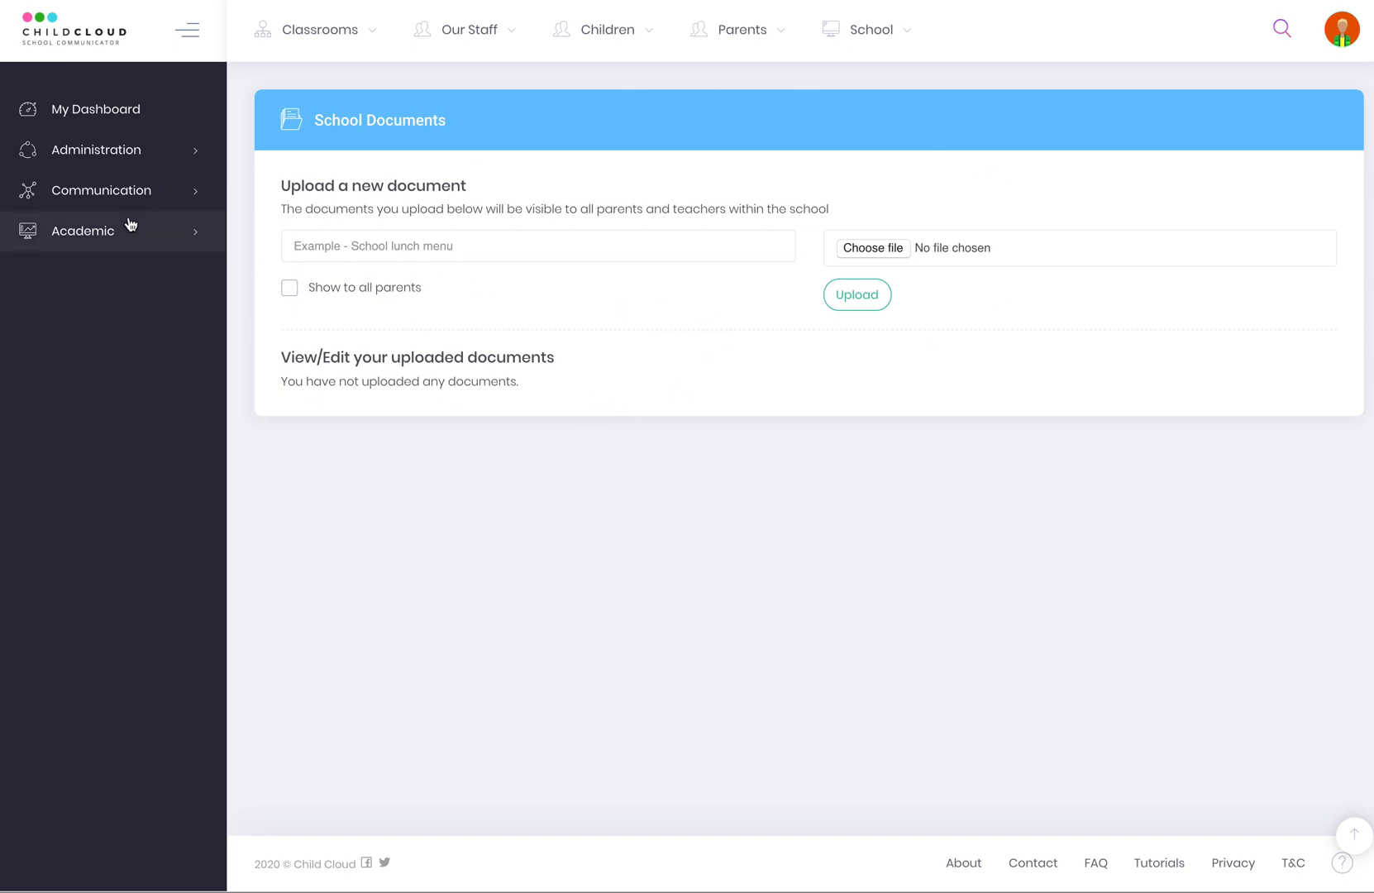
View Academic > Subjects showing Maths for GR10A, then go to Virtual Classroom.
{"action": "left_click", "coordinate": [99, 202]}
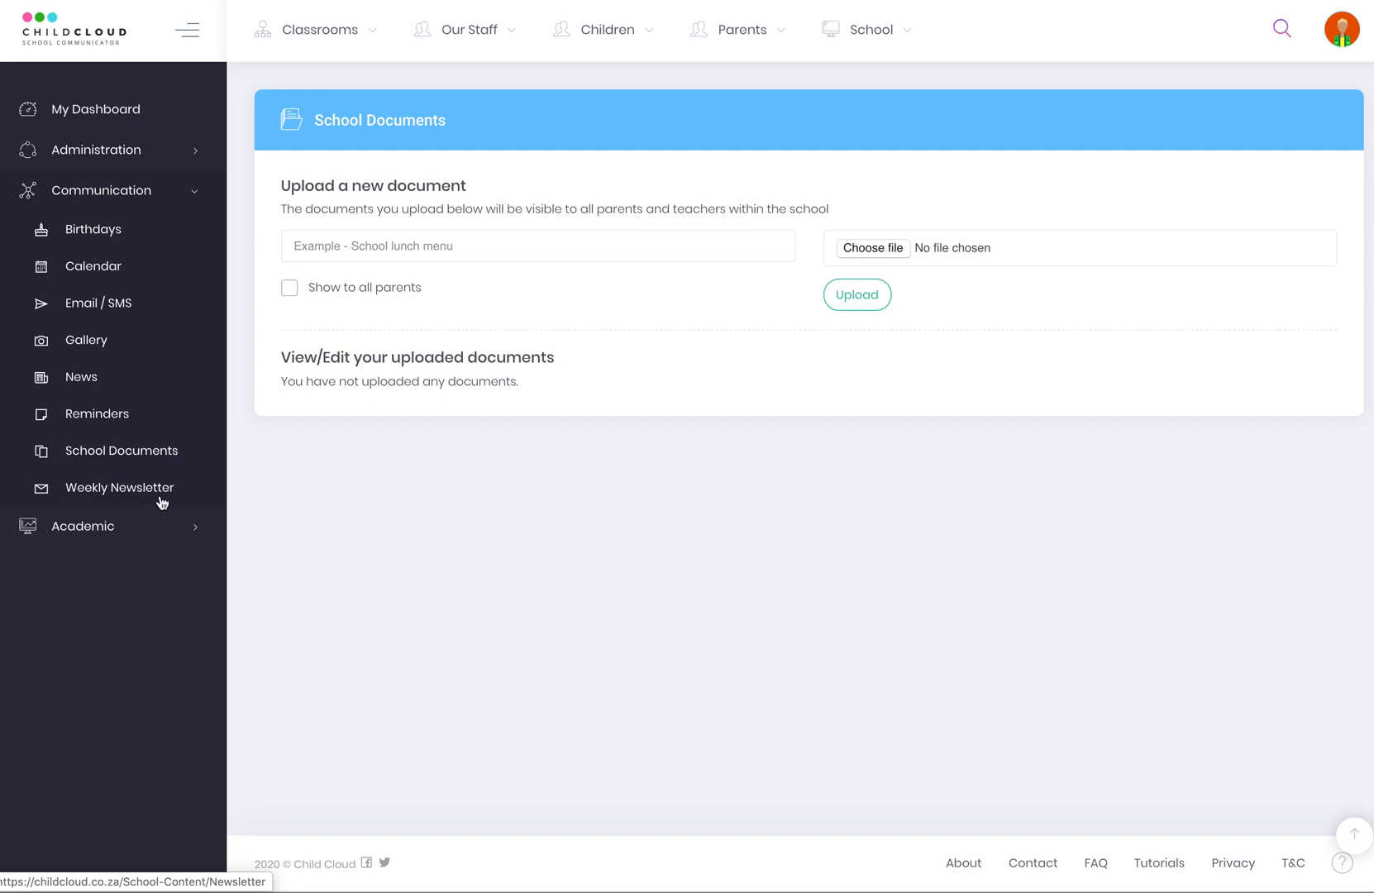
{"action": "left_click", "coordinate": [130, 533]}
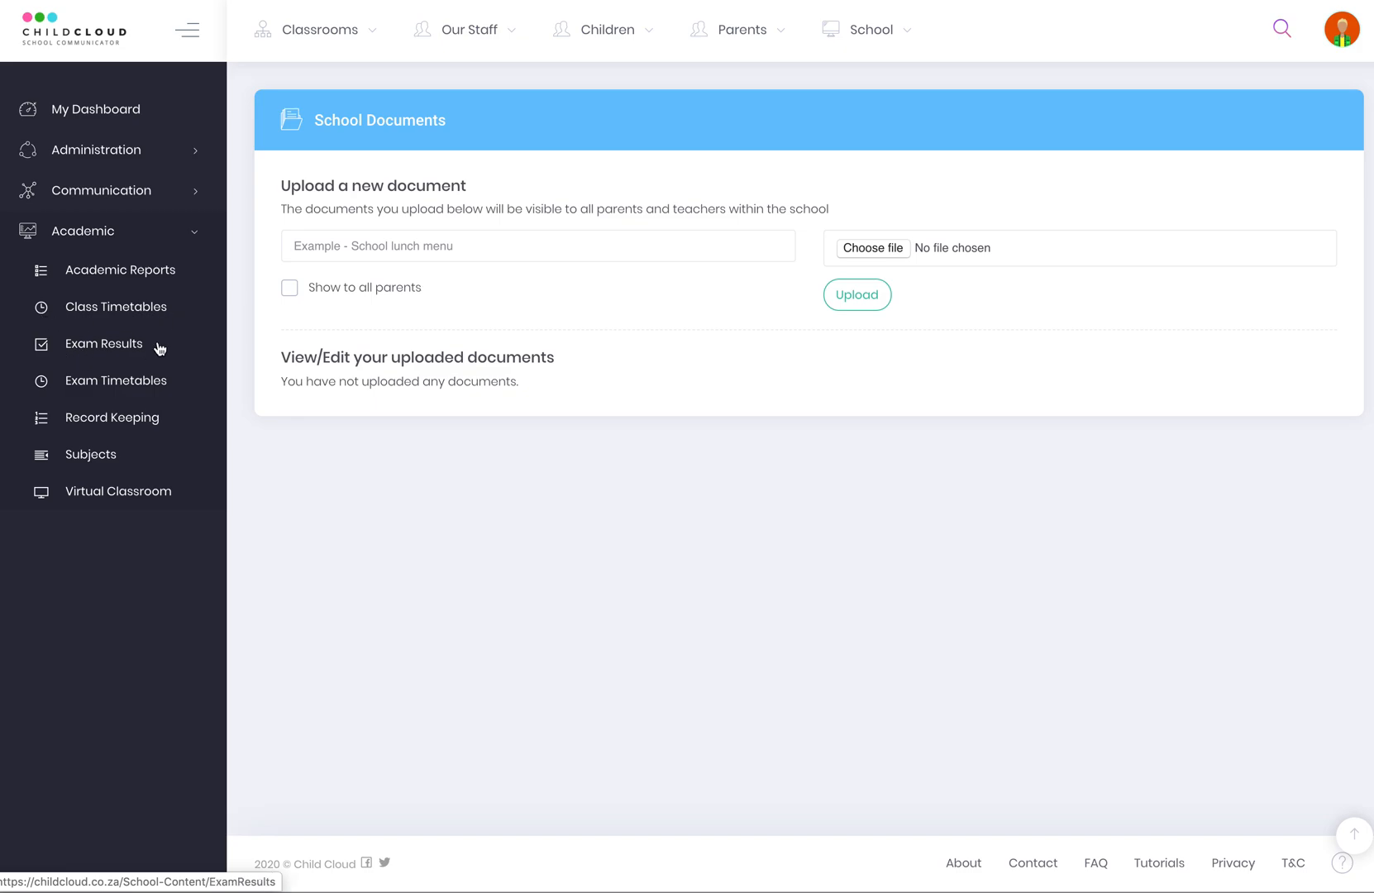
{"action": "left_click", "coordinate": [99, 460]}
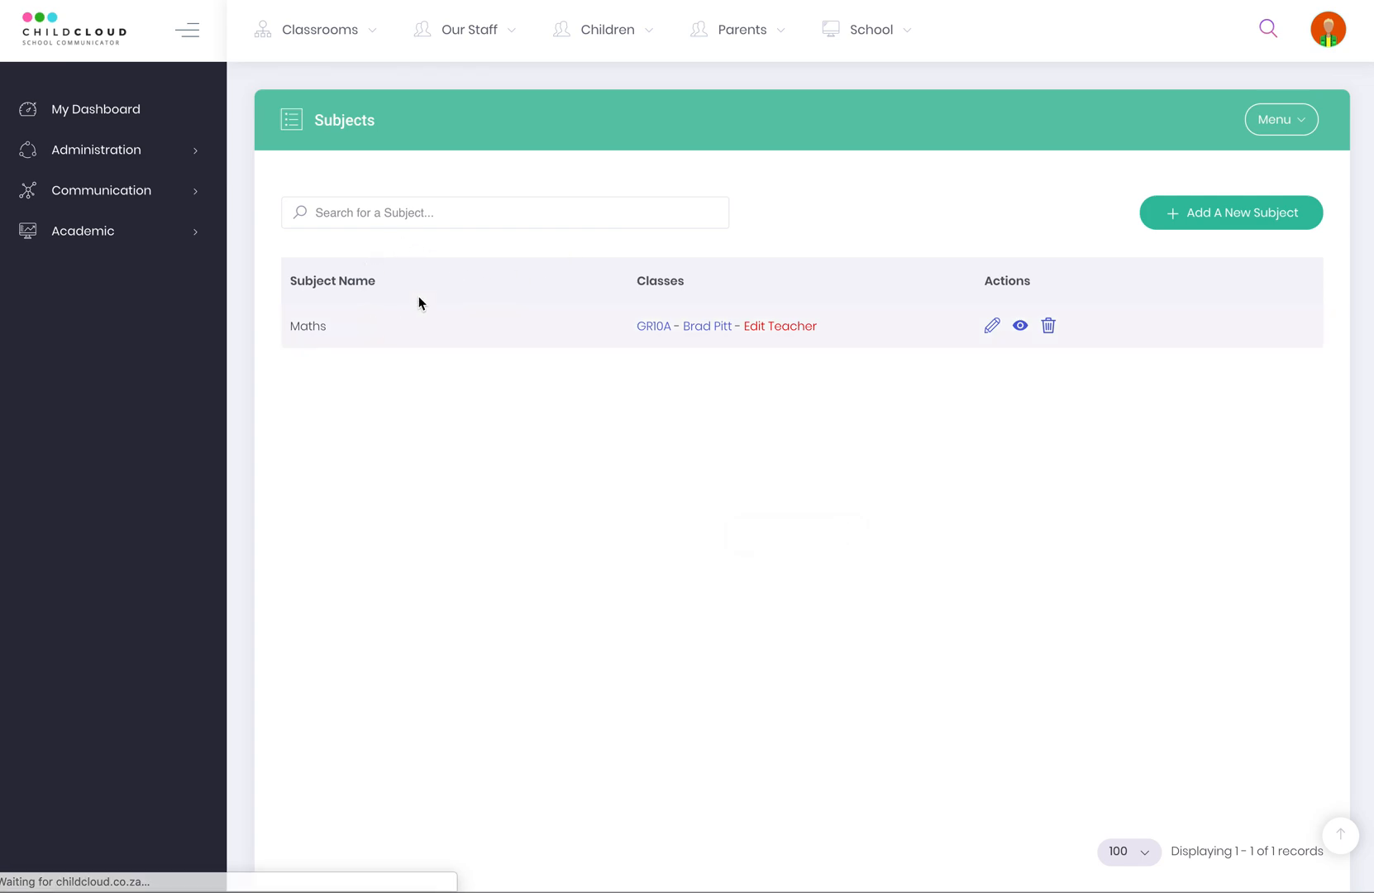
{"action": "left_click", "coordinate": [122, 239]}
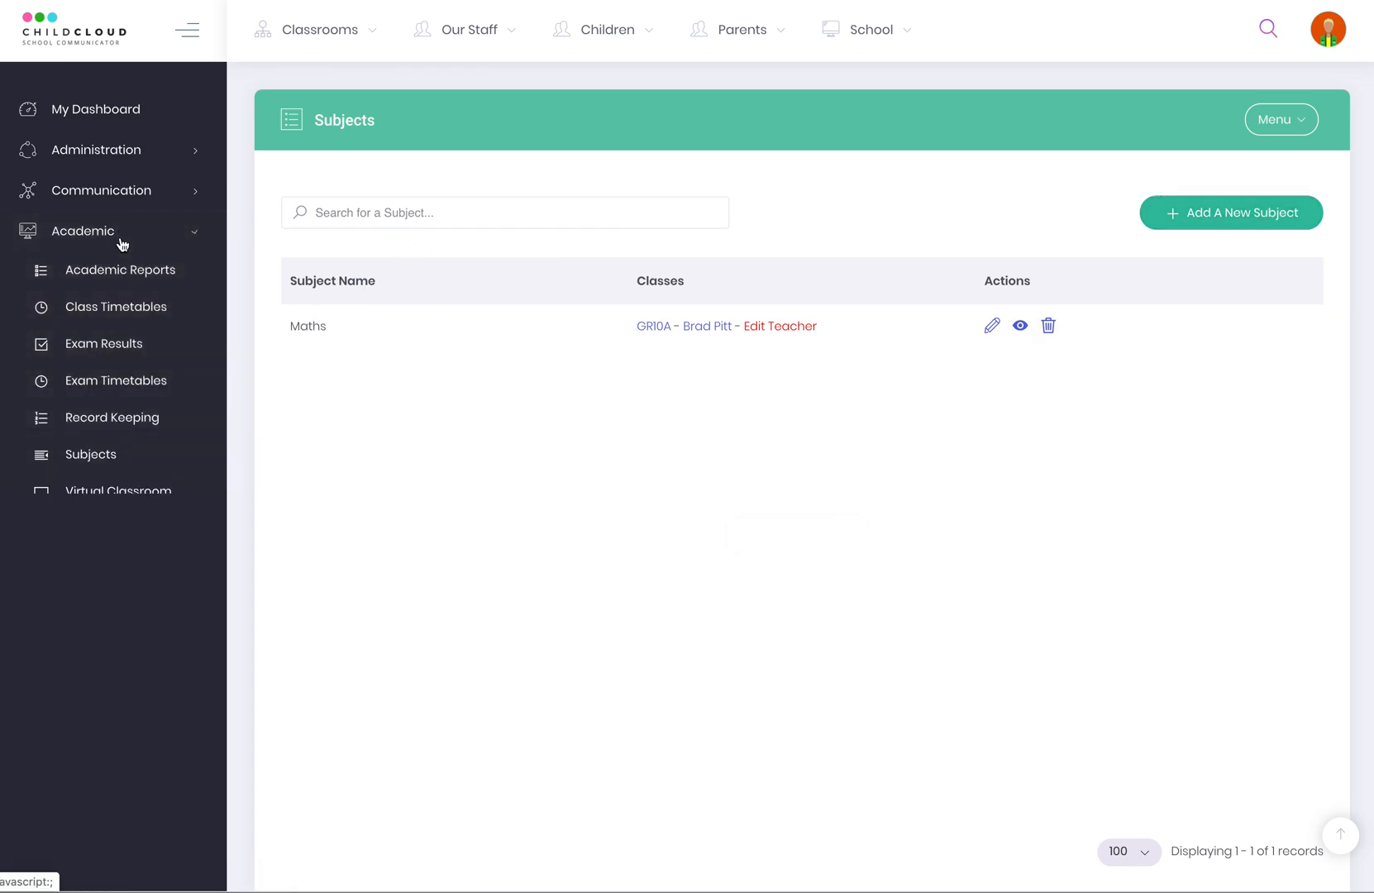
{"action": "left_click", "coordinate": [109, 491]}
Add Maths for GR10A with Vertical Layout to the Virtual Classroom and open its Menu.
{"action": "left_click", "coordinate": [369, 211]}
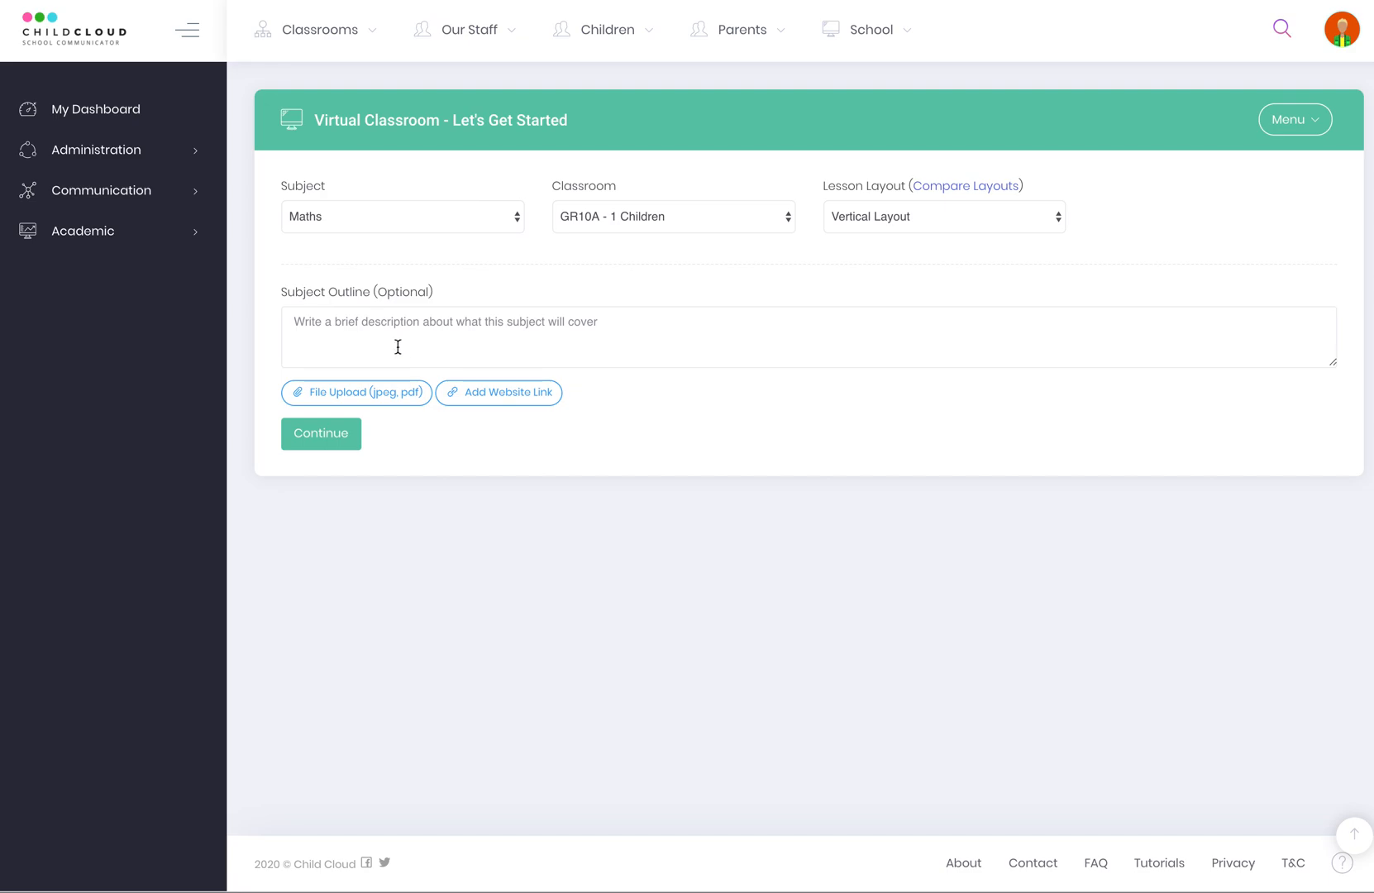
{"action": "left_click", "coordinate": [337, 430]}
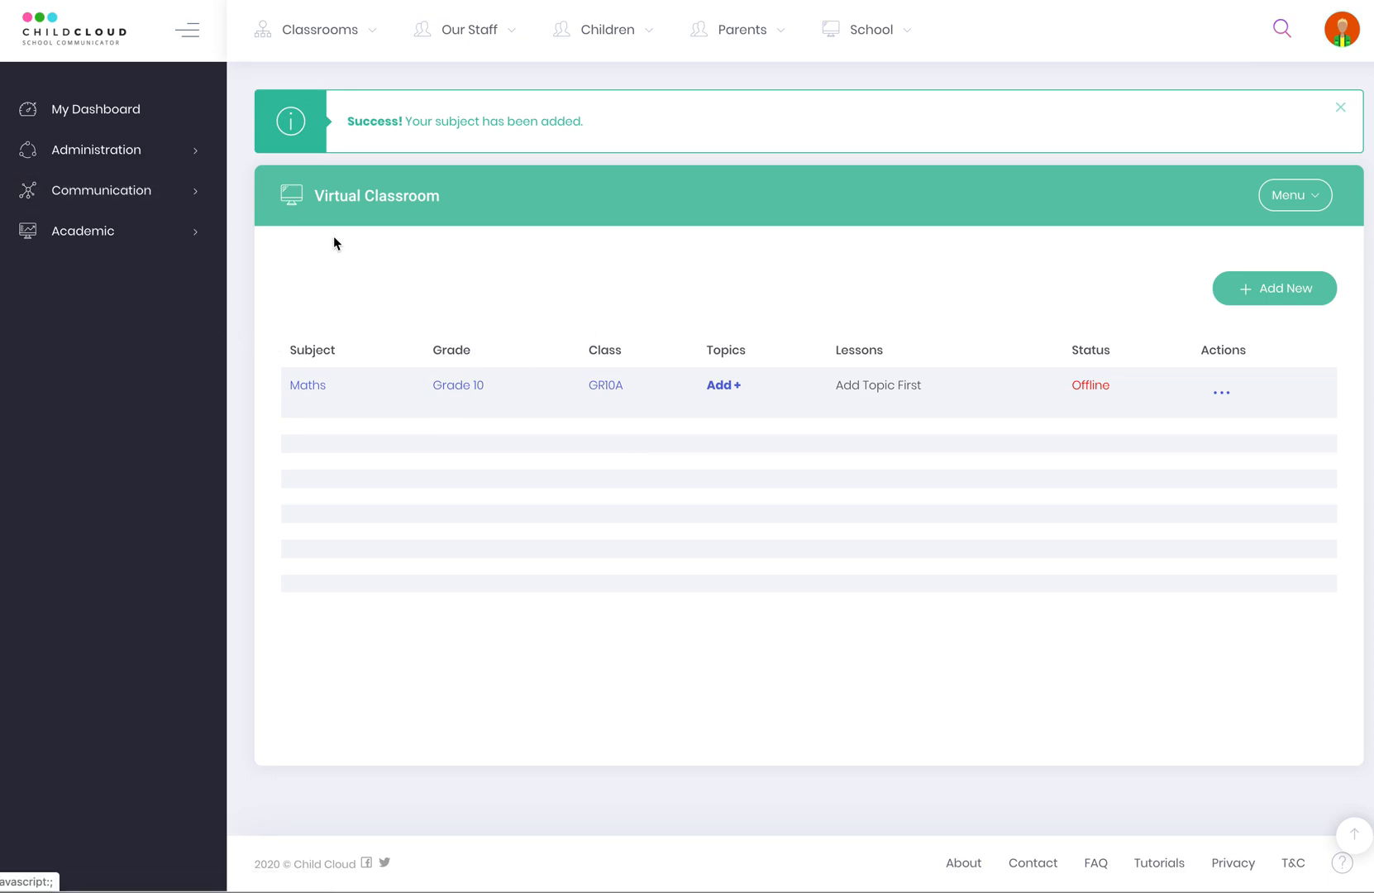
{"action": "left_click", "coordinate": [1301, 187]}
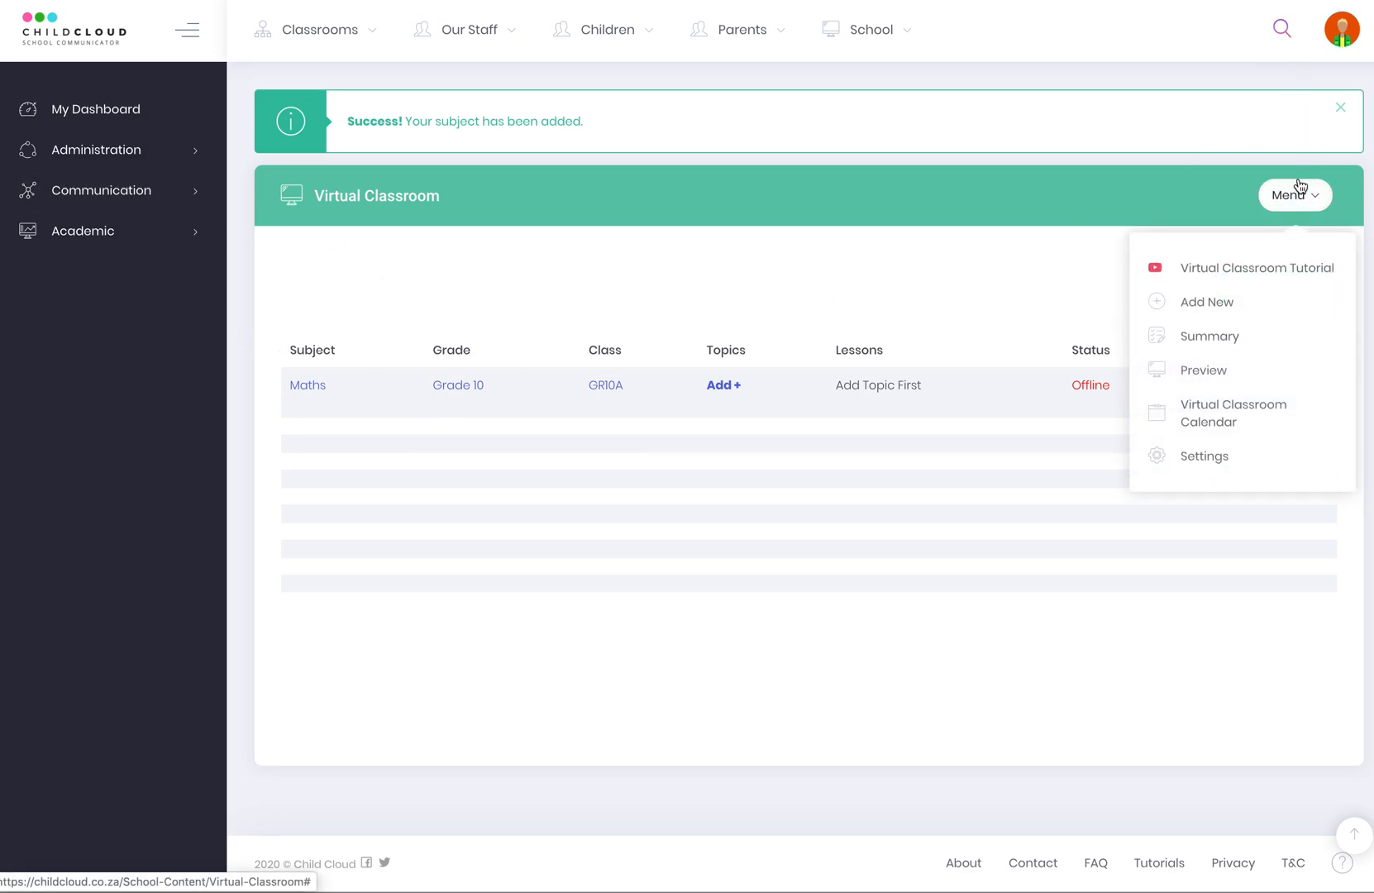